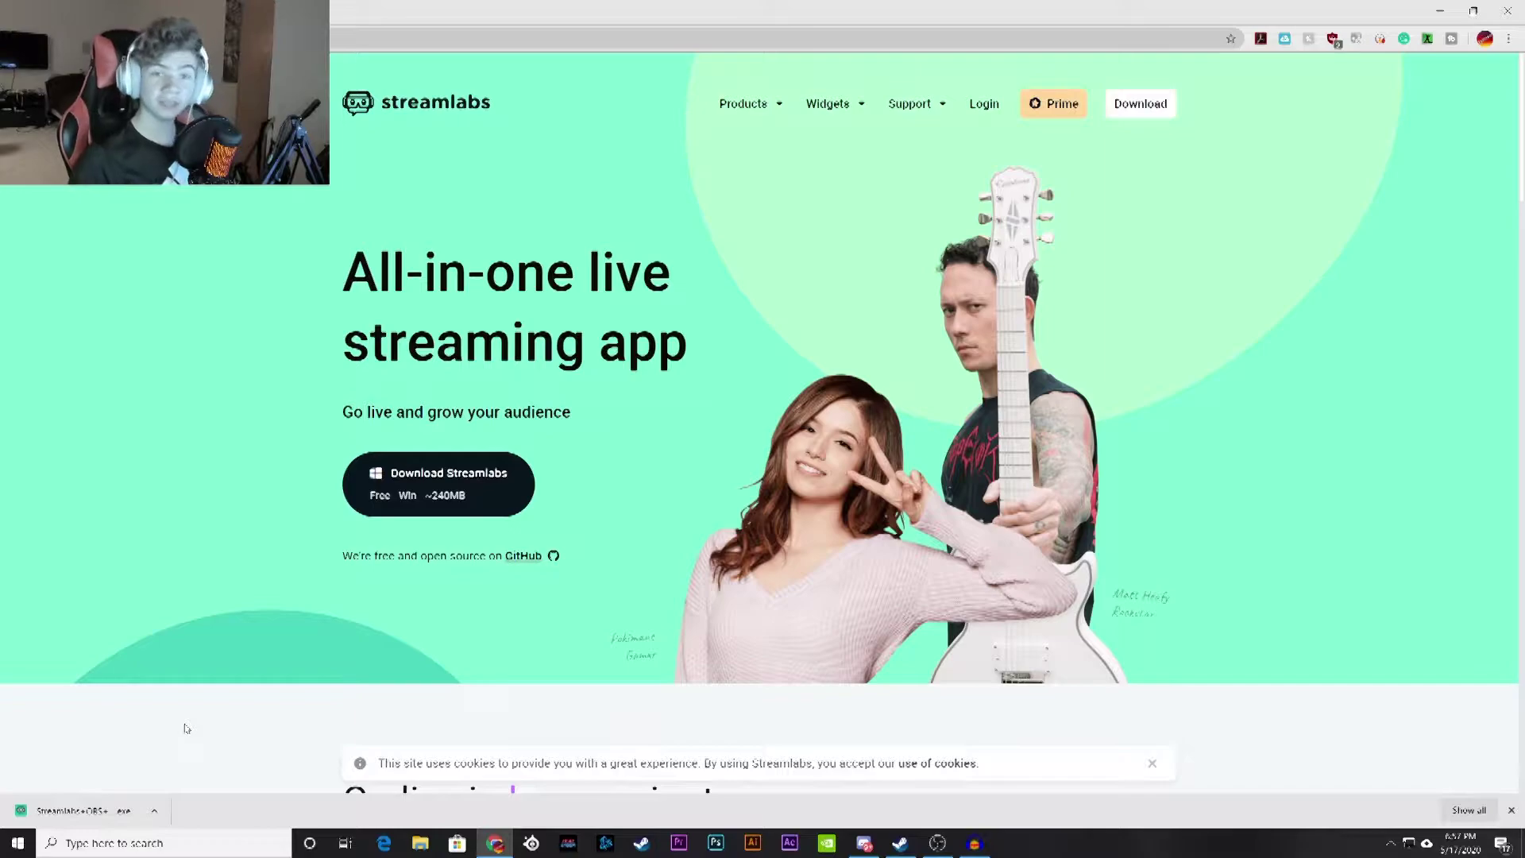
# - Run the downloaded Streamlabs OBS installer, accept the license agreement and install it in the default destination folder
pyautogui.click(83, 814)
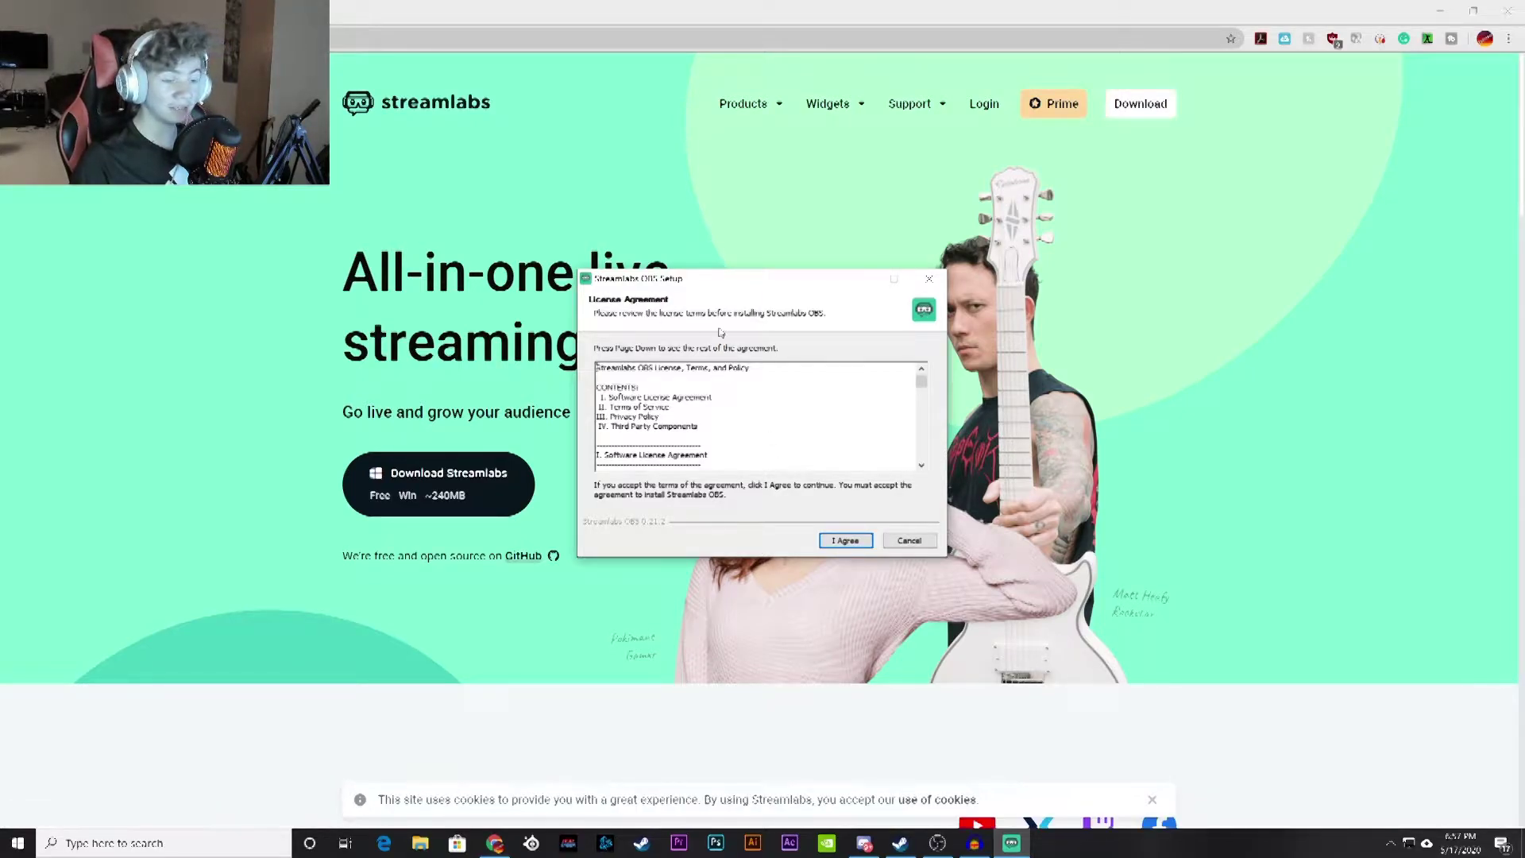
pyautogui.click(833, 542)
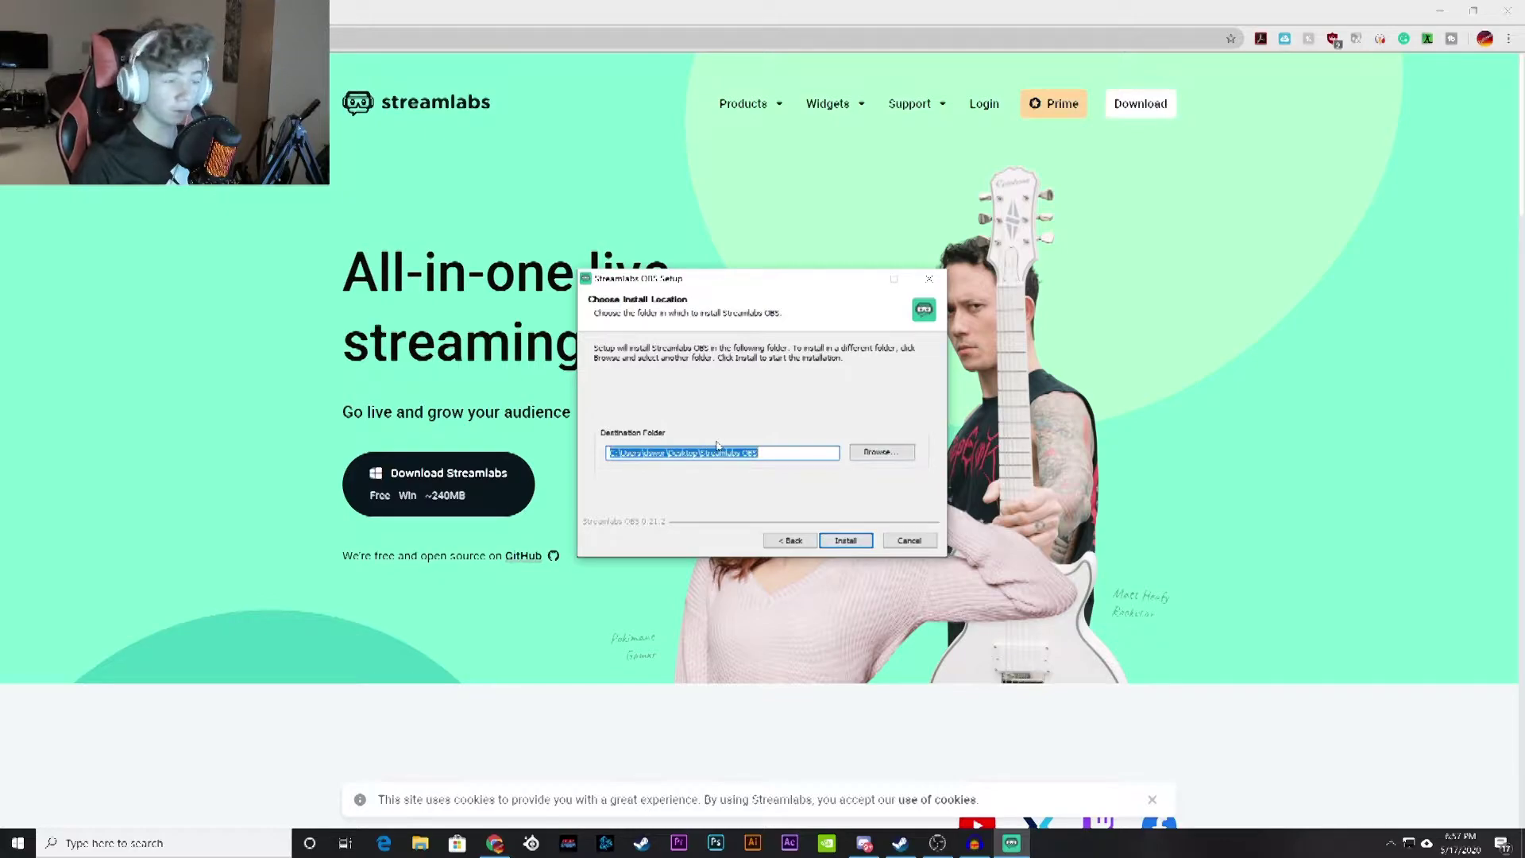
pyautogui.click(846, 540)
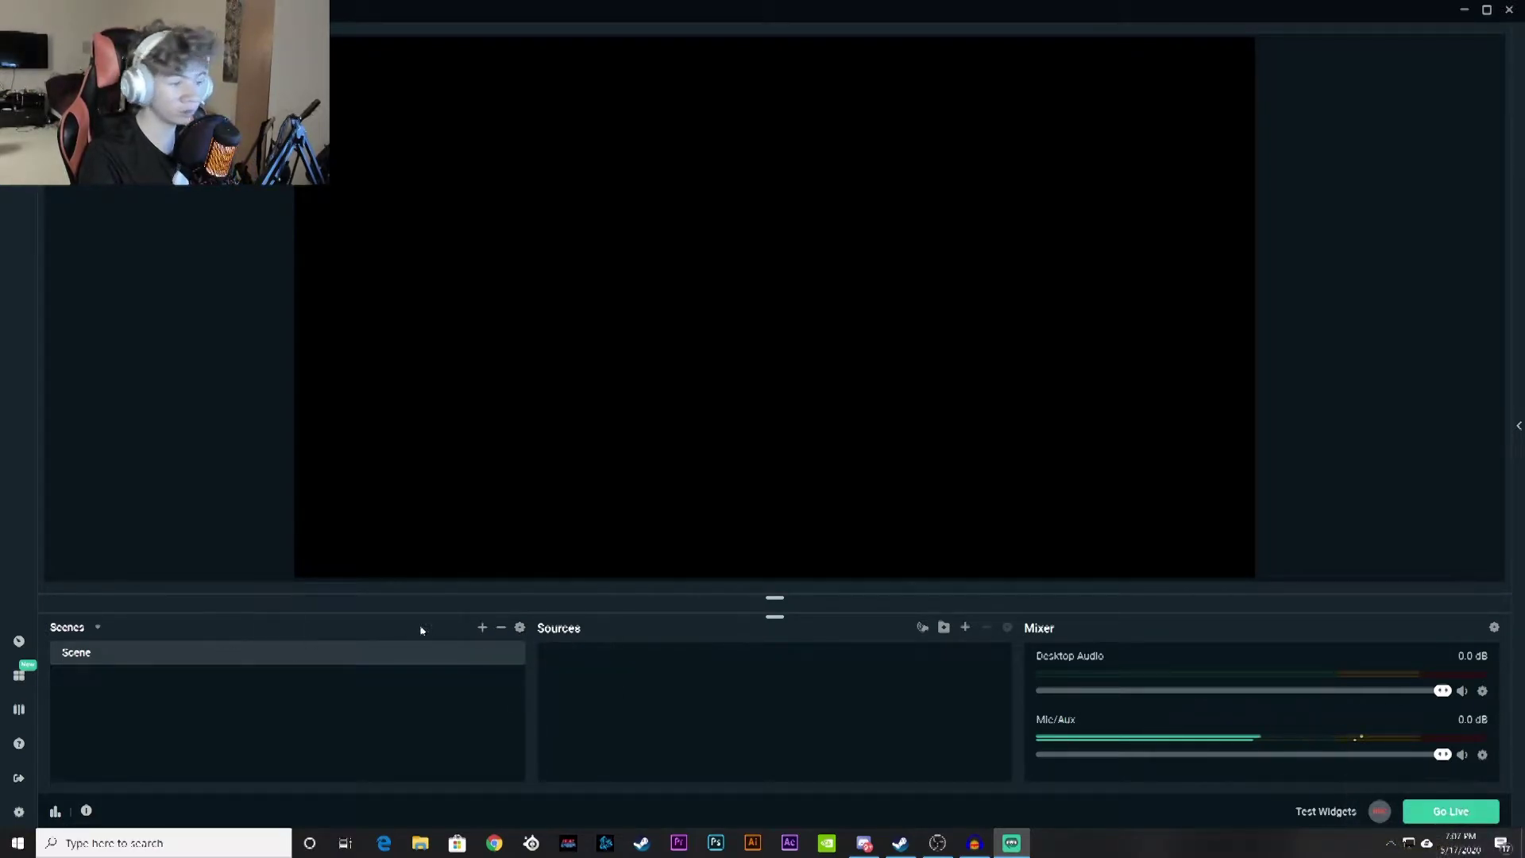
# - Create a new scene named Tutorial
pyautogui.click(484, 628)
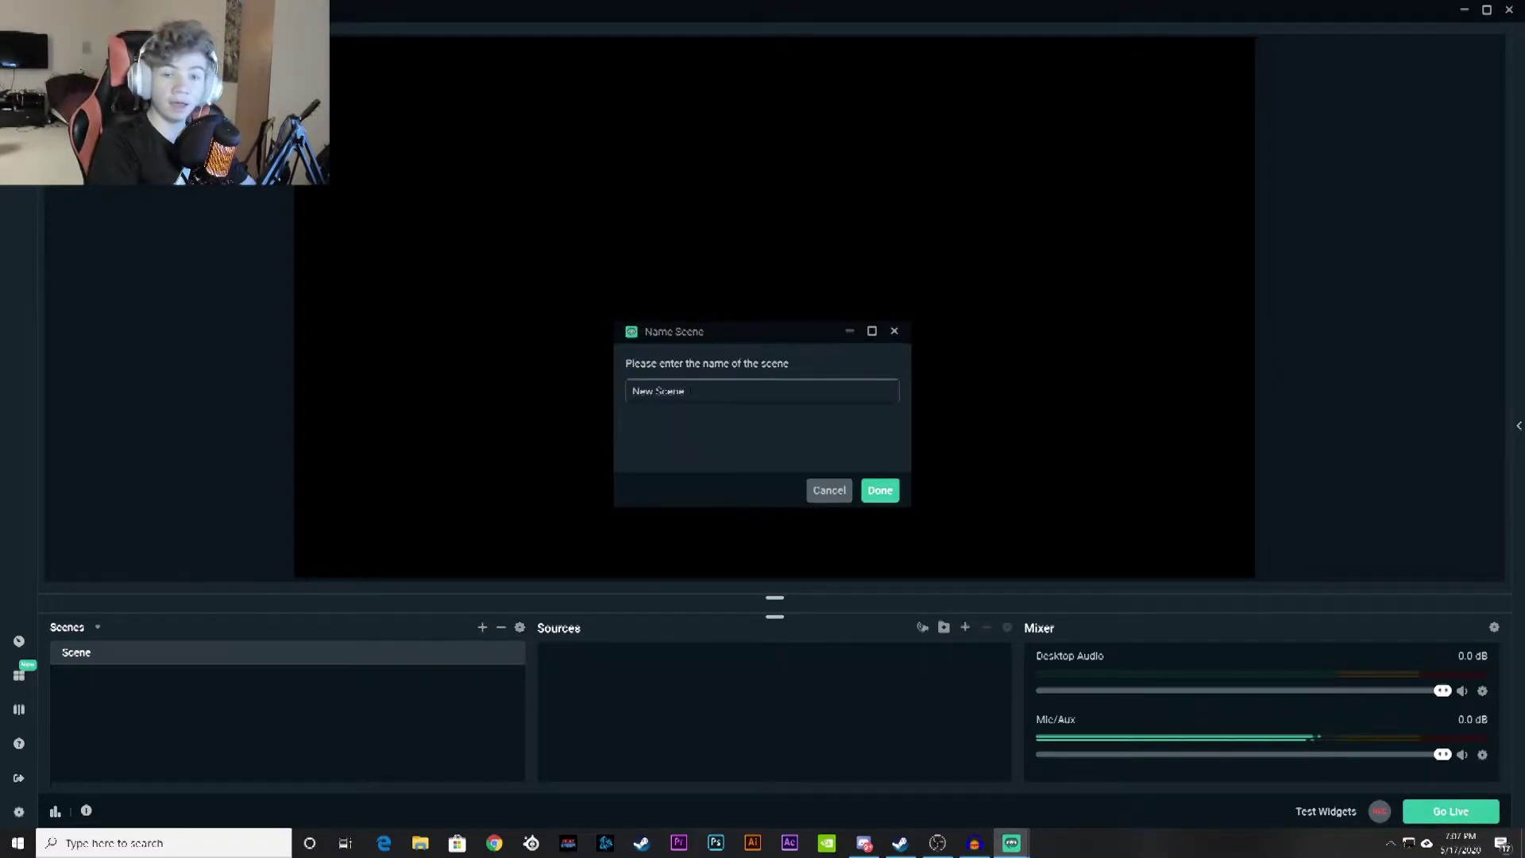
pyautogui.moveTo(689, 391); pyautogui.dragTo(556, 370)
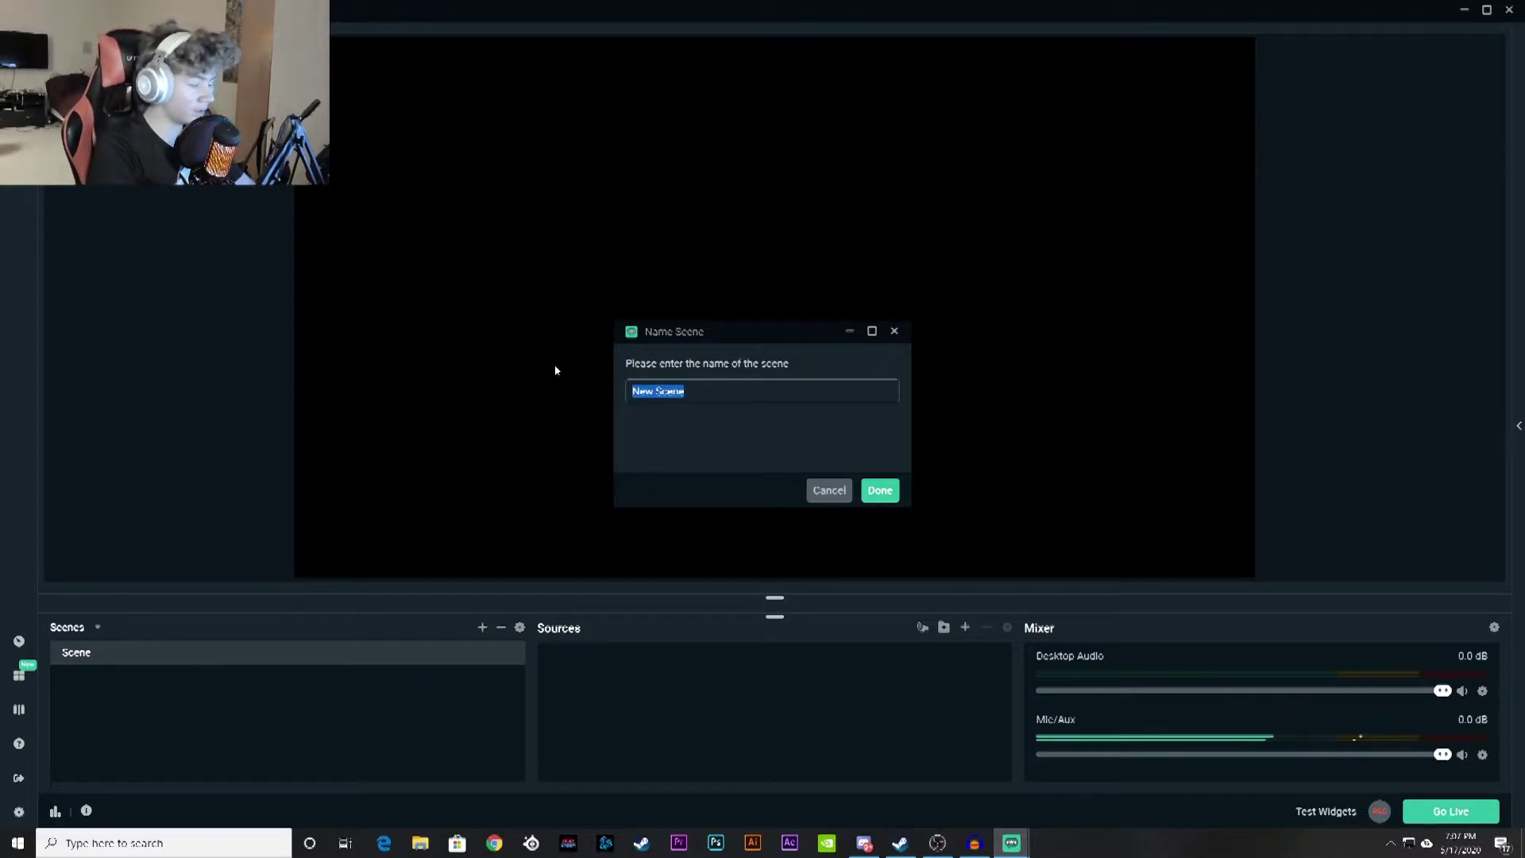
pyautogui.write('Tutorial')
pyautogui.click(880, 490)
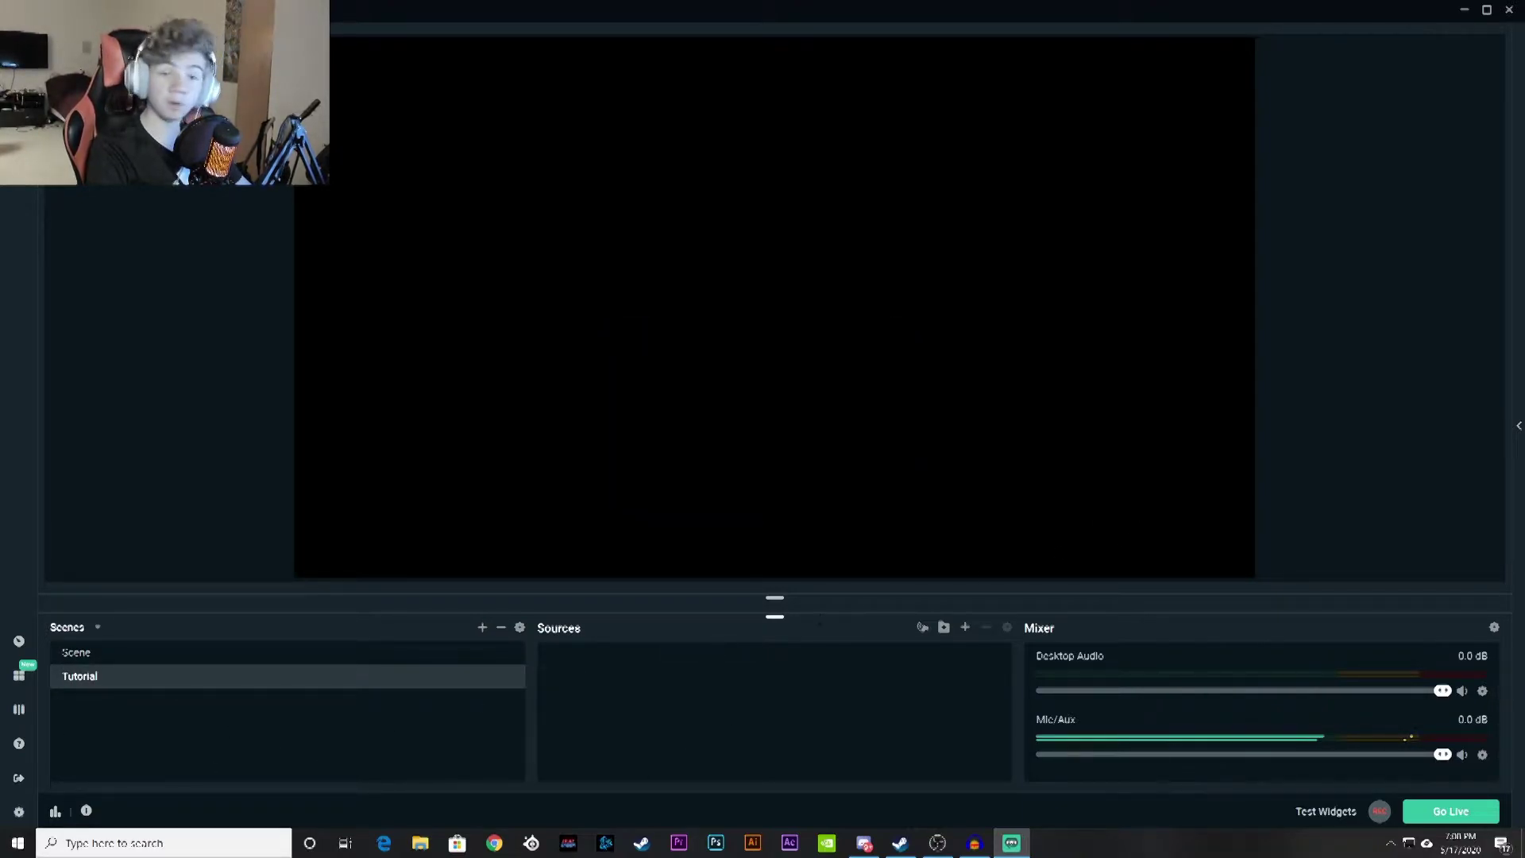
# - Add a Display Capture source with its default name to the Tutorial scene, capturing Display 1: 2560x1440 @ 0,0
pyautogui.click(965, 626)
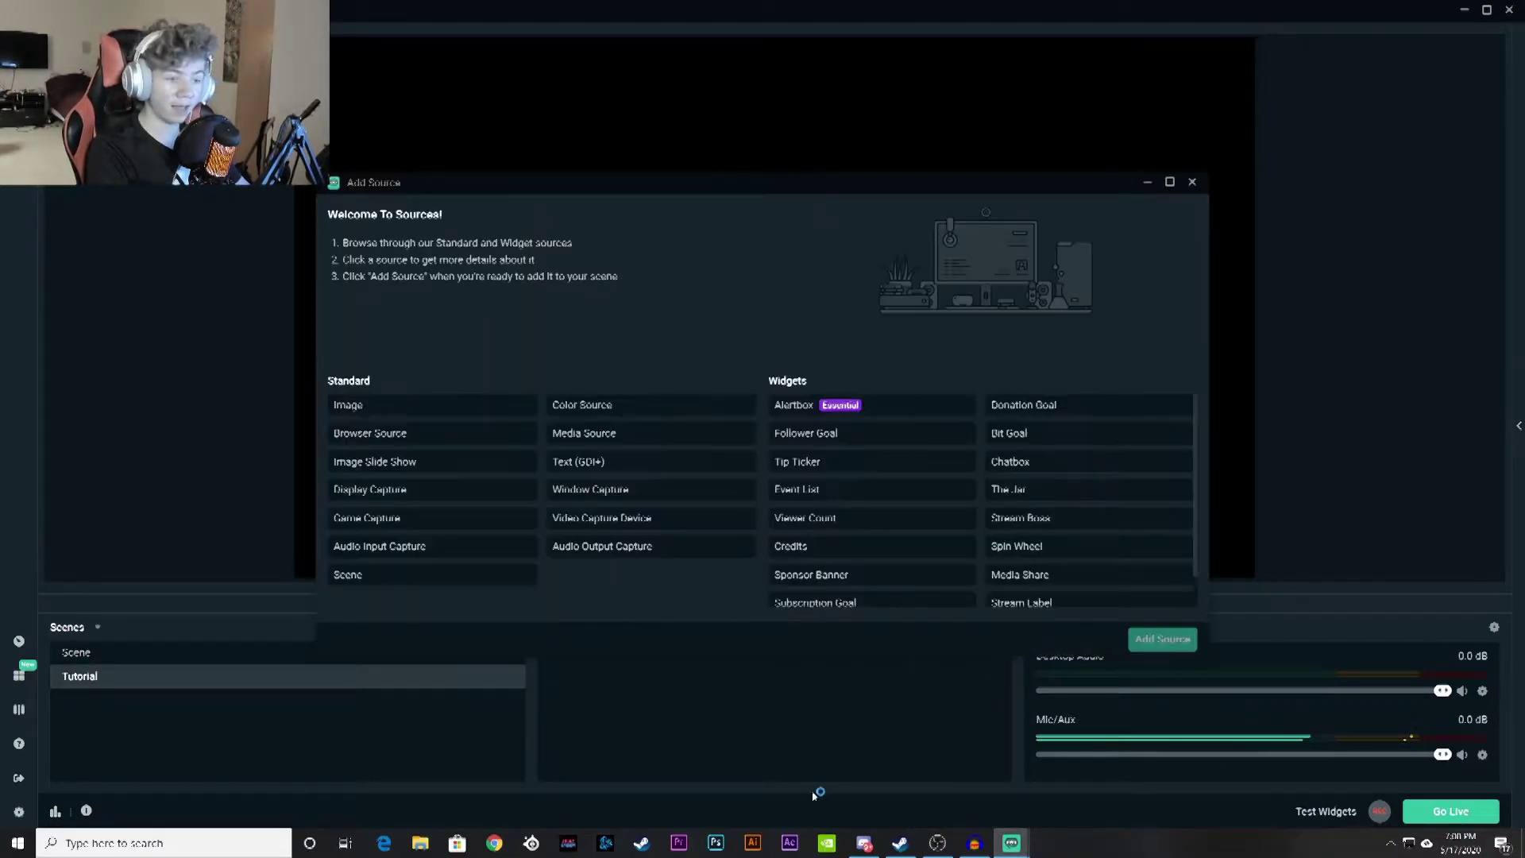
pyautogui.click(377, 488)
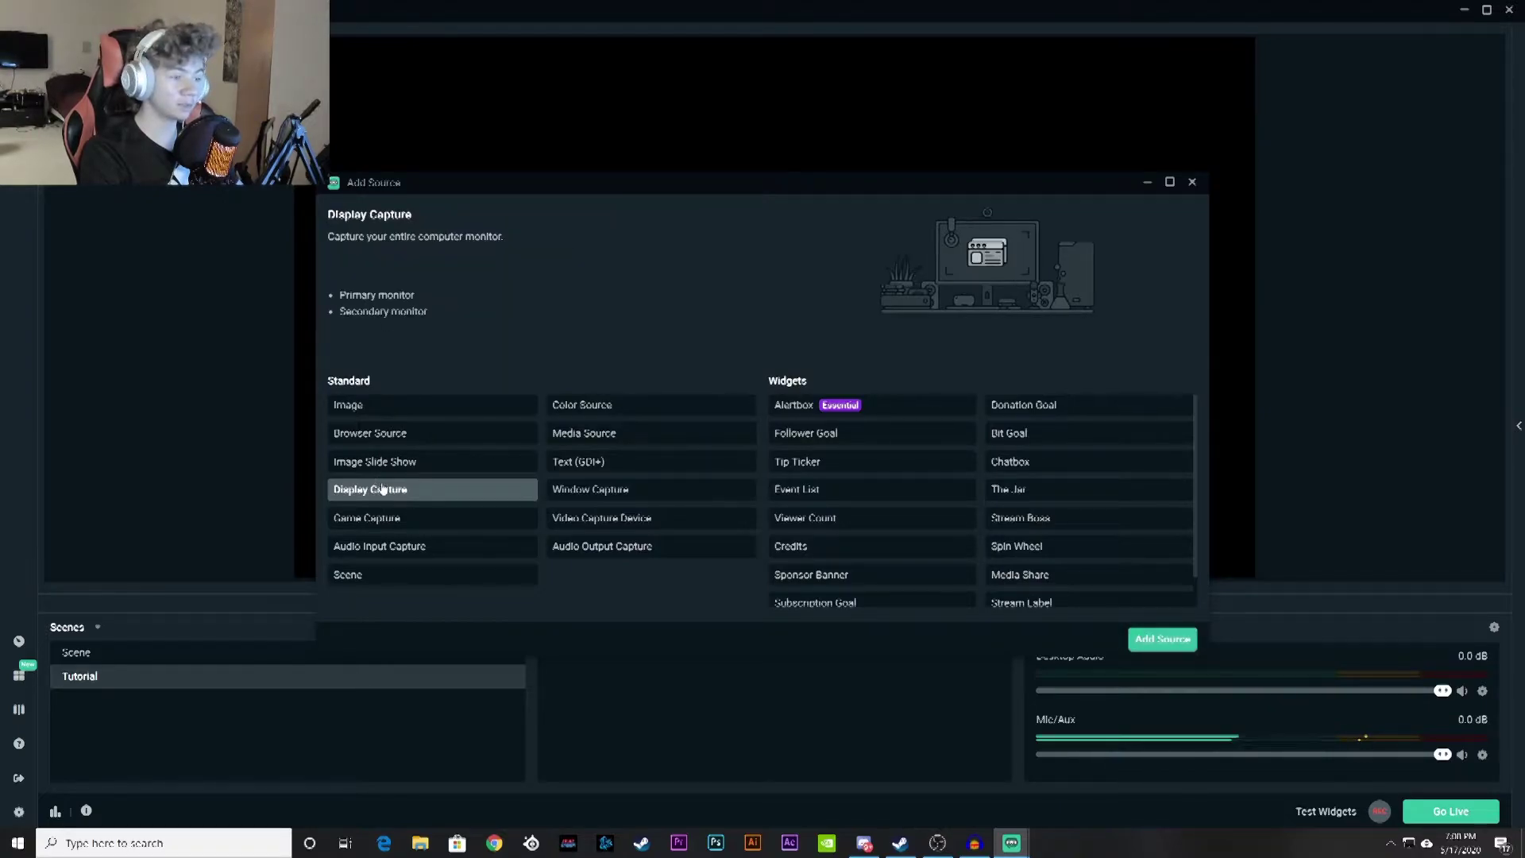
pyautogui.click(1159, 639)
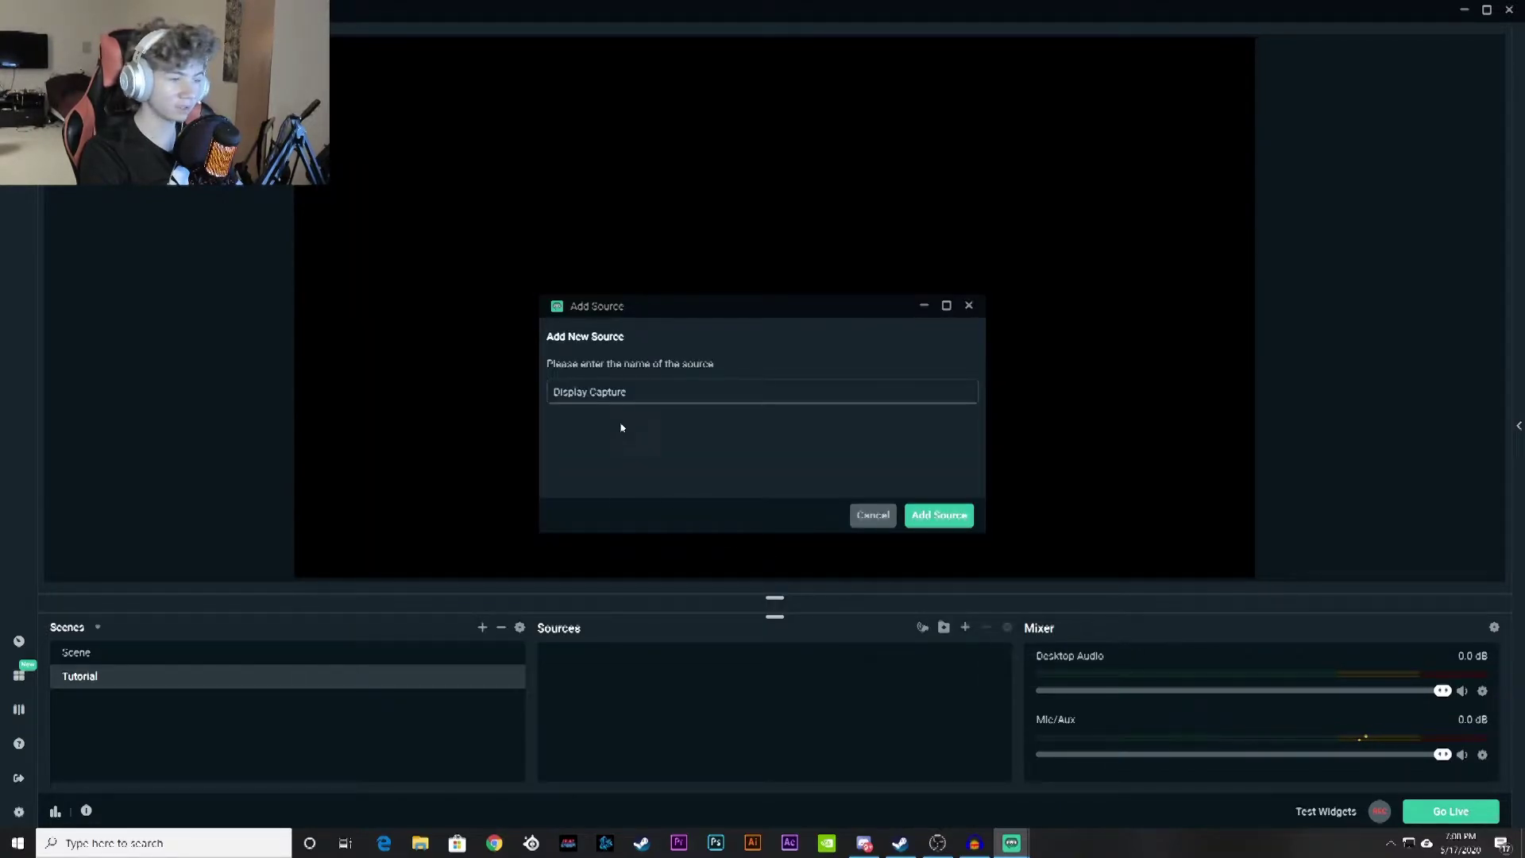
pyautogui.click(957, 518)
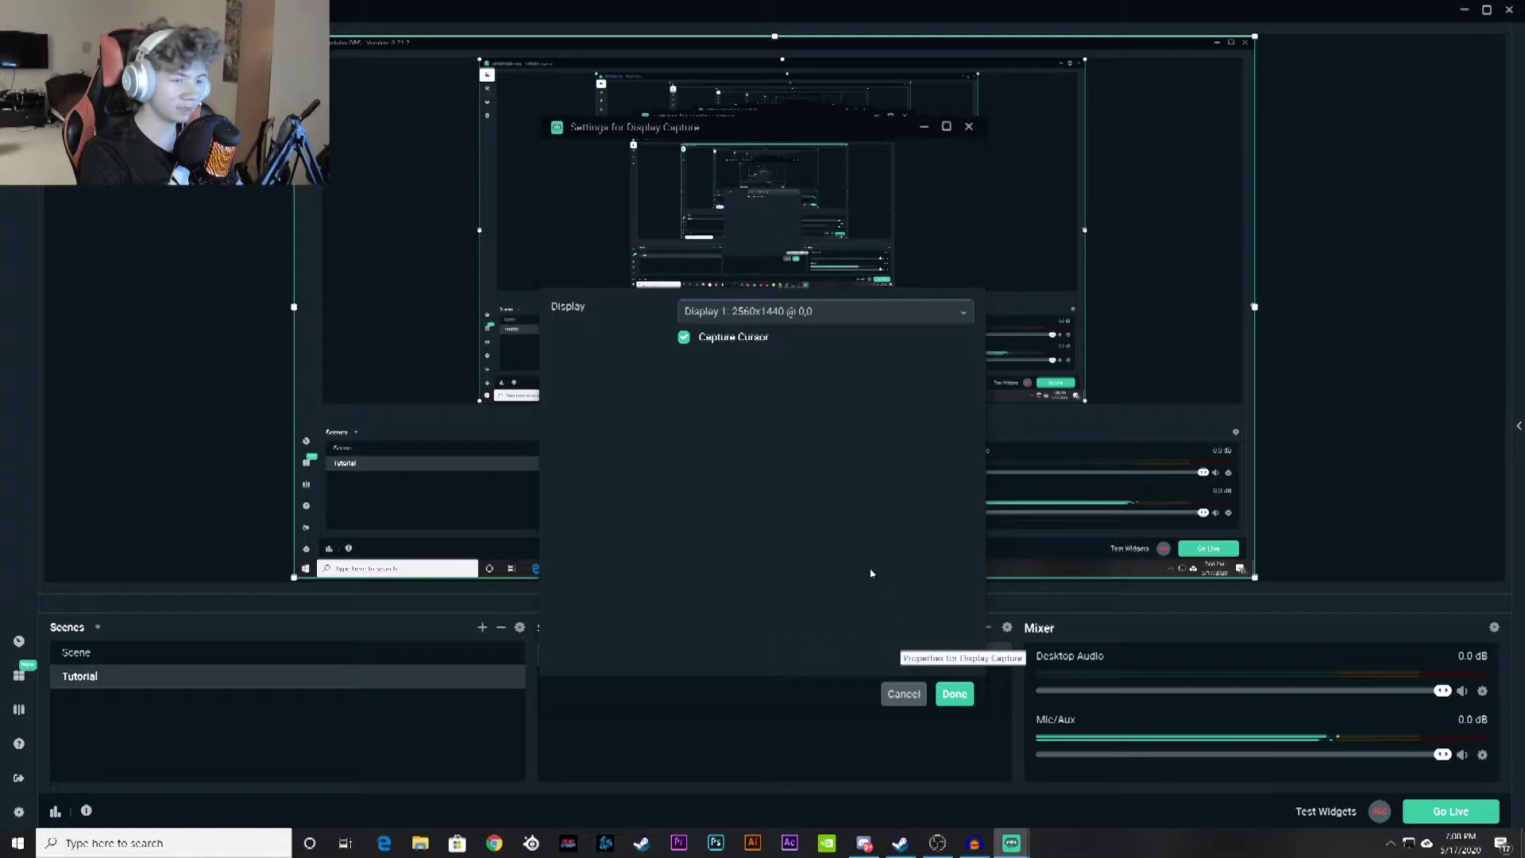
pyautogui.click(826, 312)
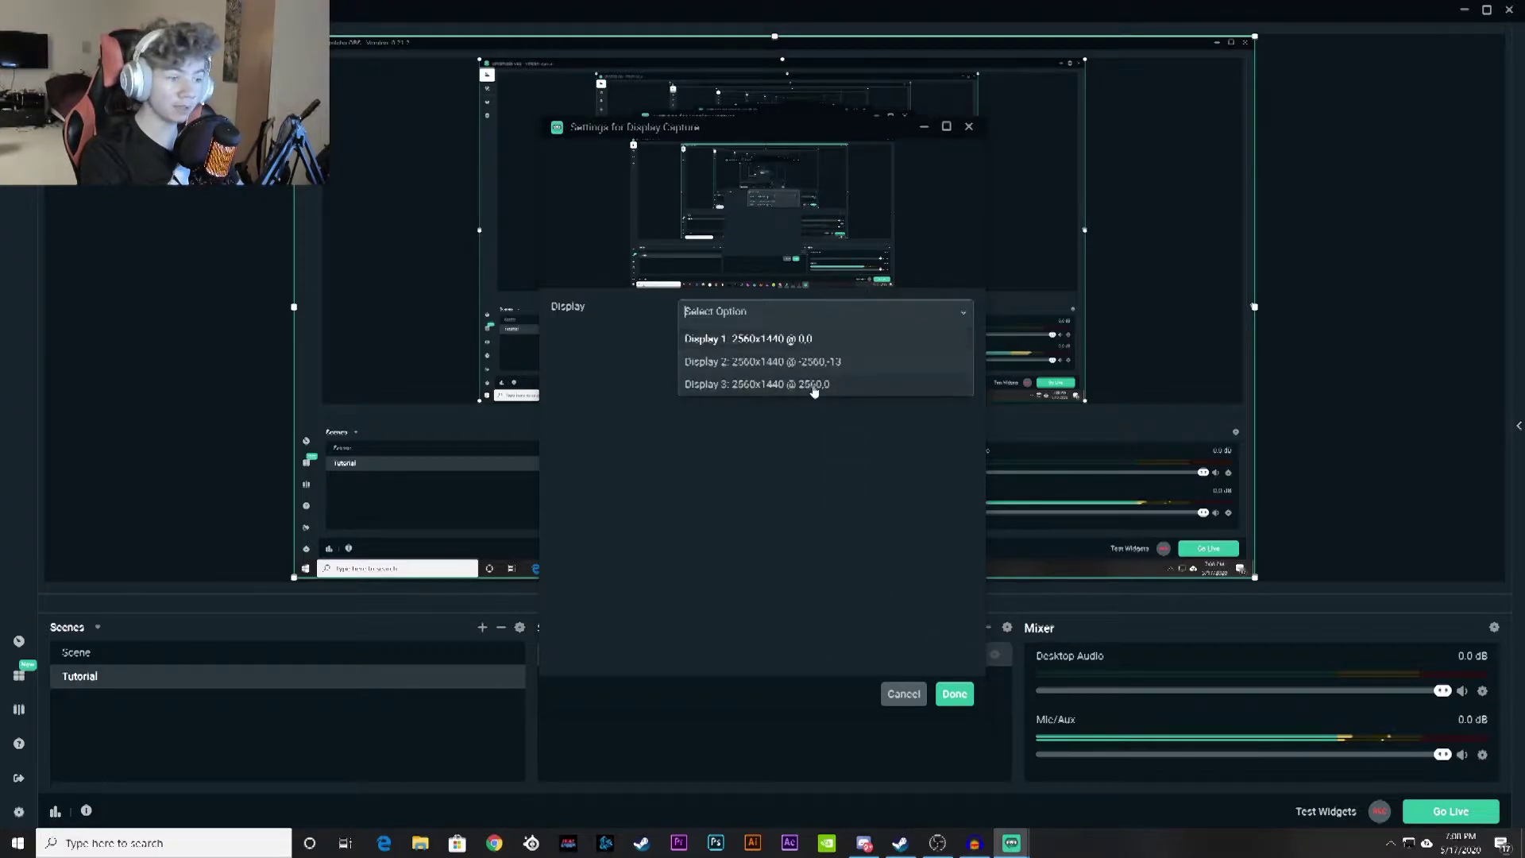
pyautogui.click(788, 340)
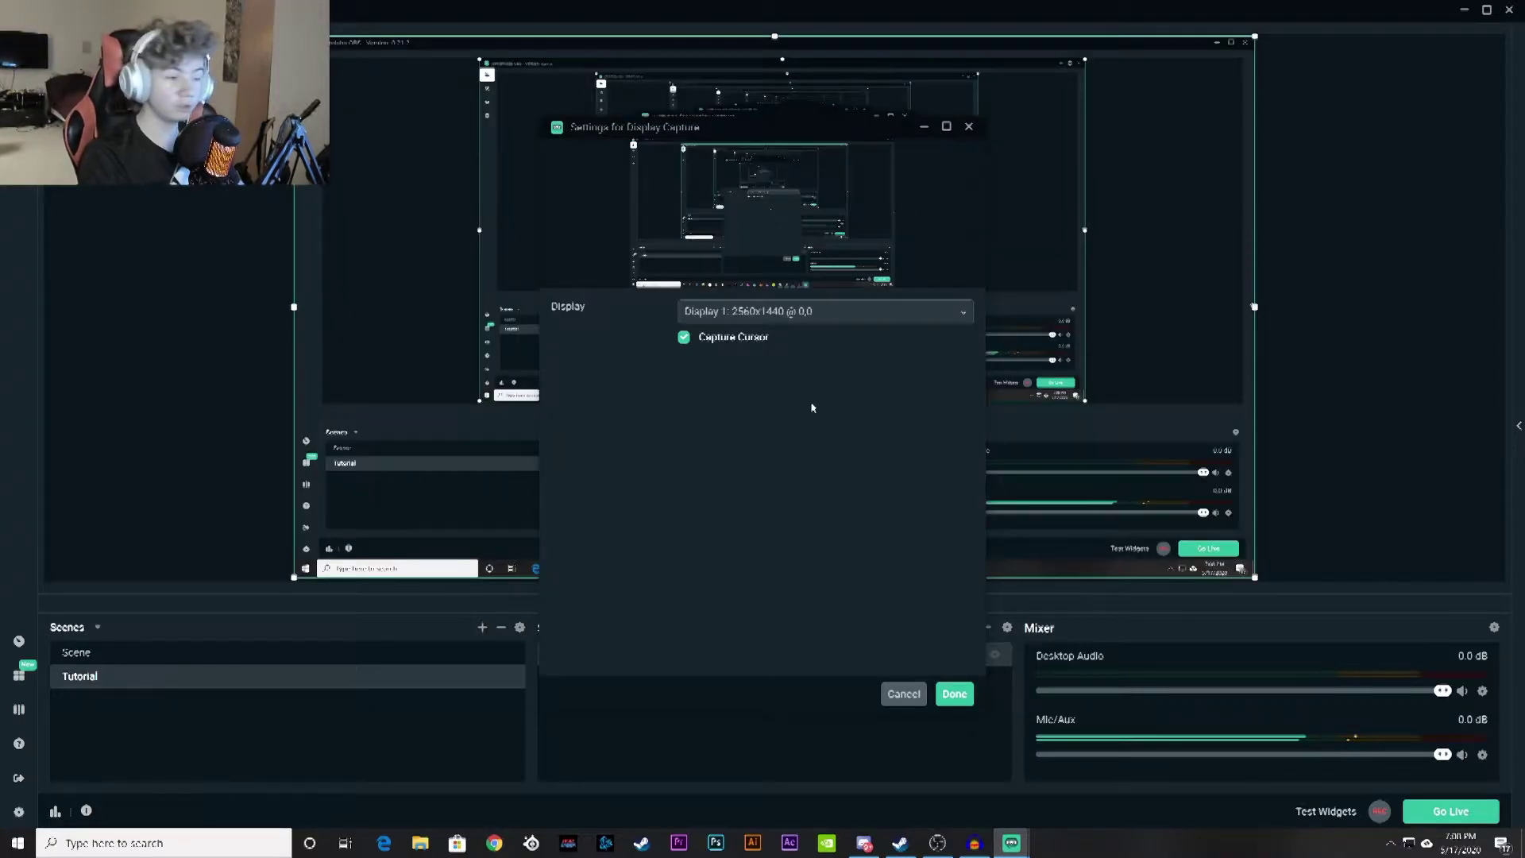
pyautogui.click(957, 696)
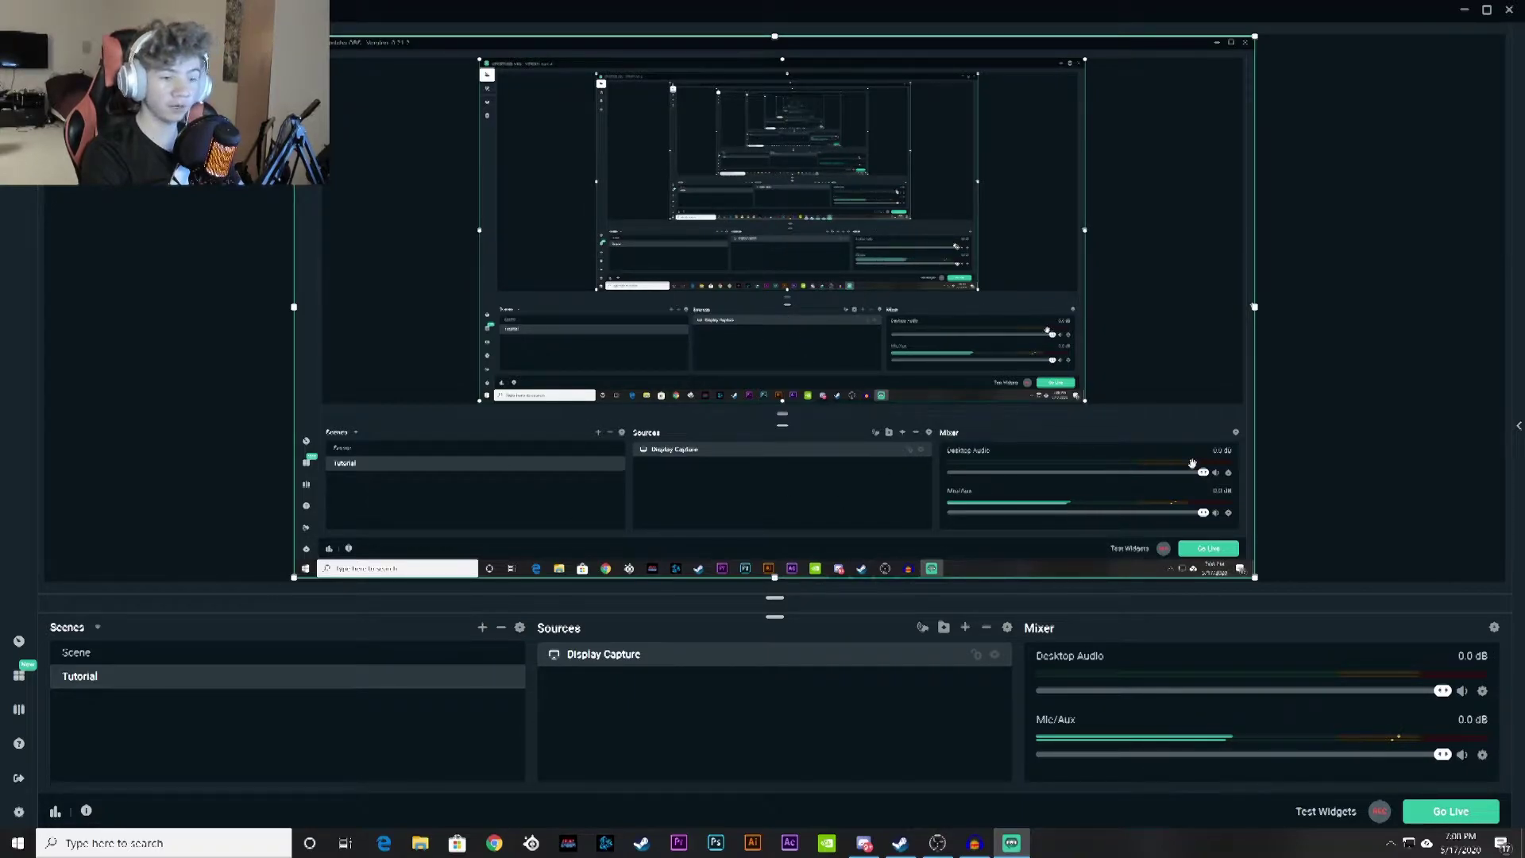
# - Shrink the display capture in the preview, scale it back up to fill the canvas and deselect it
pyautogui.moveTo(1255, 578); pyautogui.dragTo(1203, 548)
pyautogui.moveTo(901, 447); pyautogui.dragTo(782, 342)
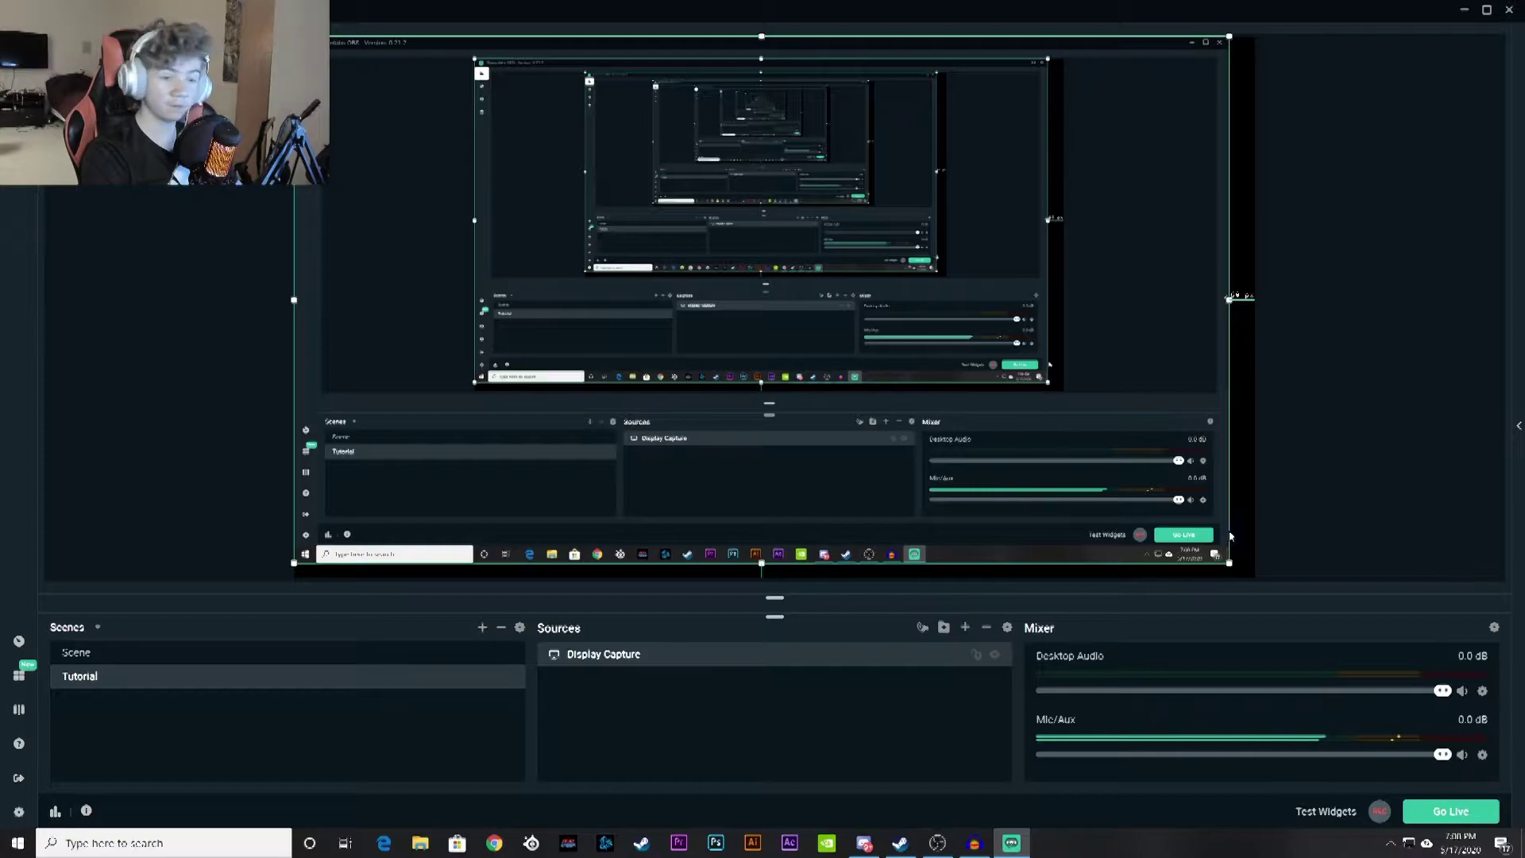
pyautogui.moveTo(1232, 300)
pyautogui.mouseDown()
pyautogui.moveTo(1398, 373)
pyautogui.moveTo(1219, 302)
pyautogui.moveTo(1256, 307)
pyautogui.mouseUp()
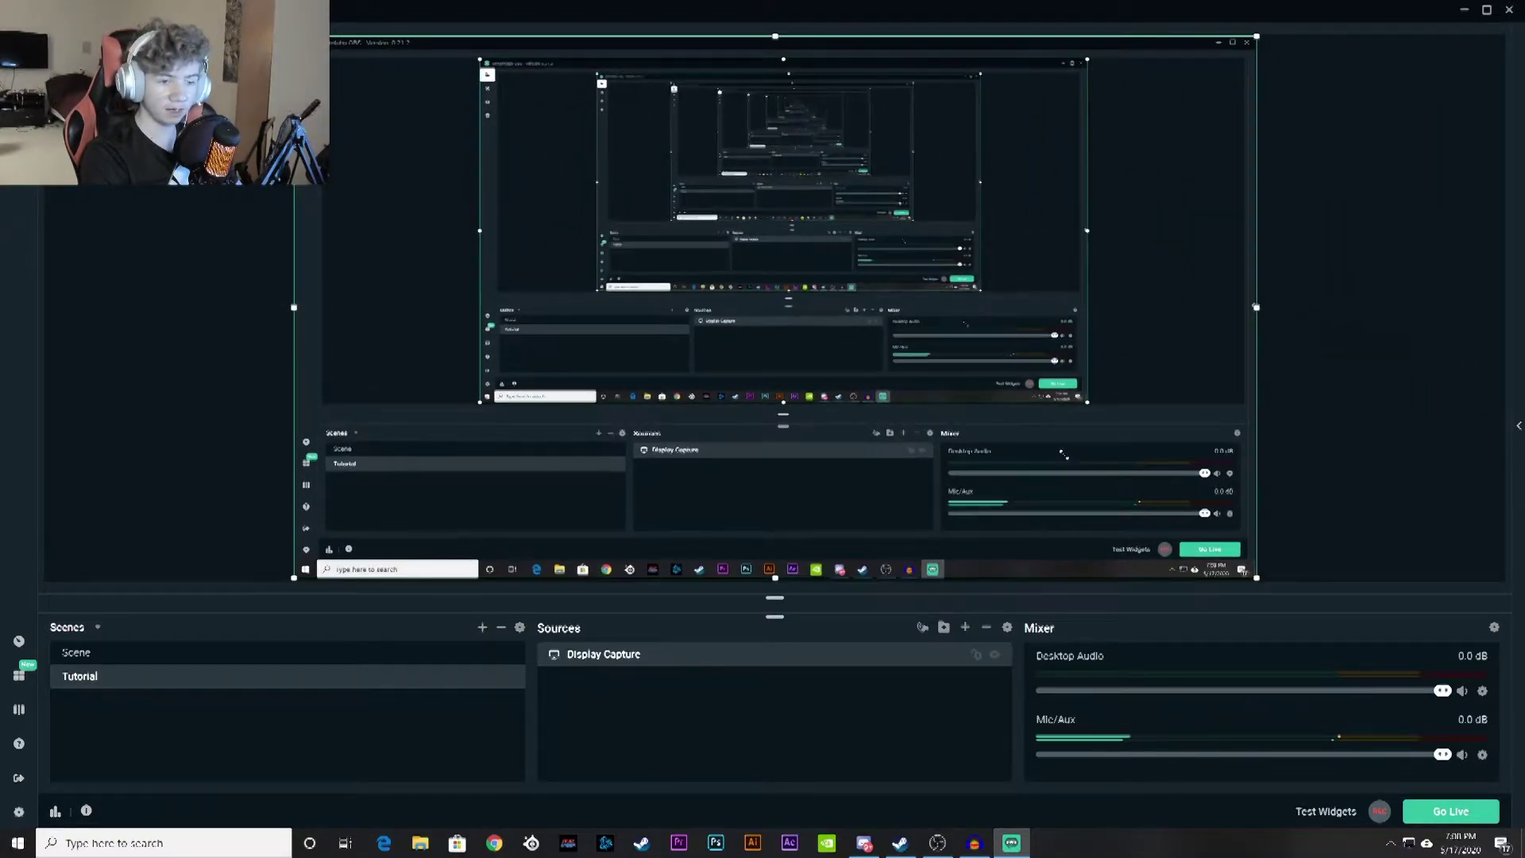
pyautogui.click(1399, 436)
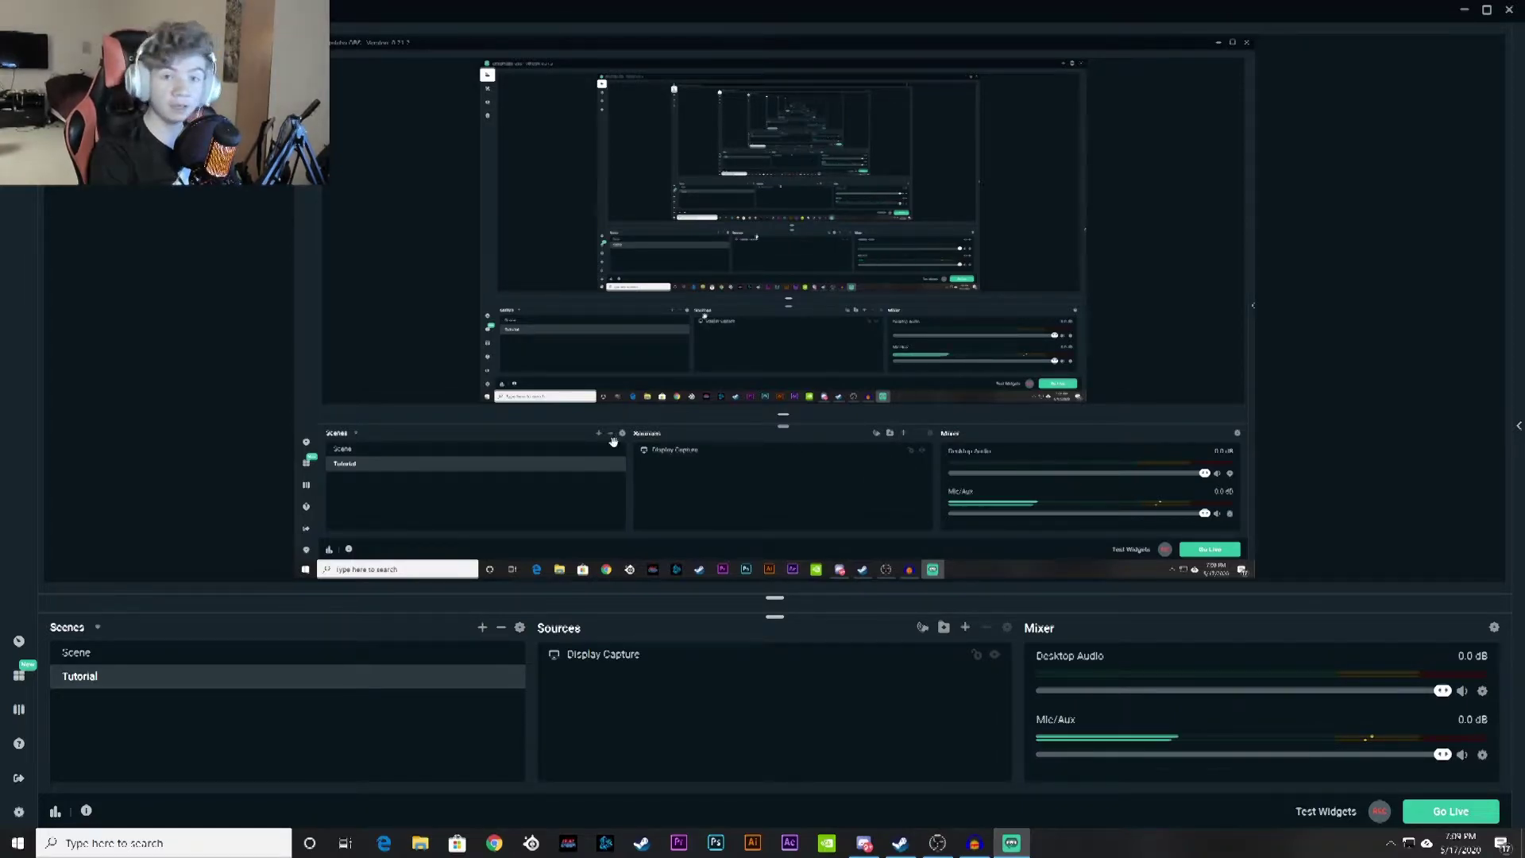
# - Open the settings and set the output mode to Advanced
pyautogui.click(22, 812)
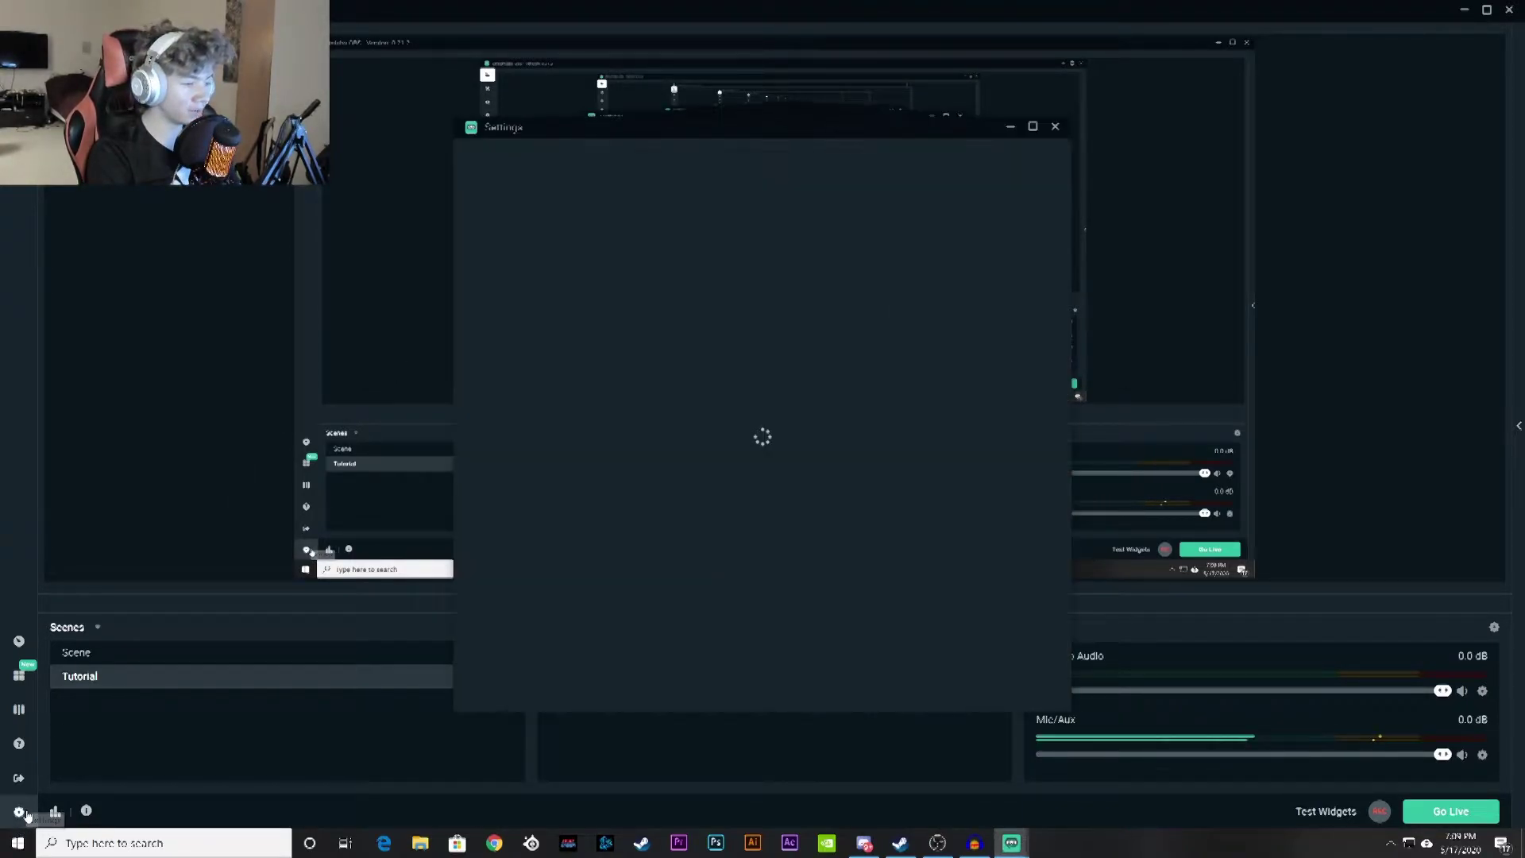
pyautogui.moveTo(848, 128); pyautogui.dragTo(866, 121)
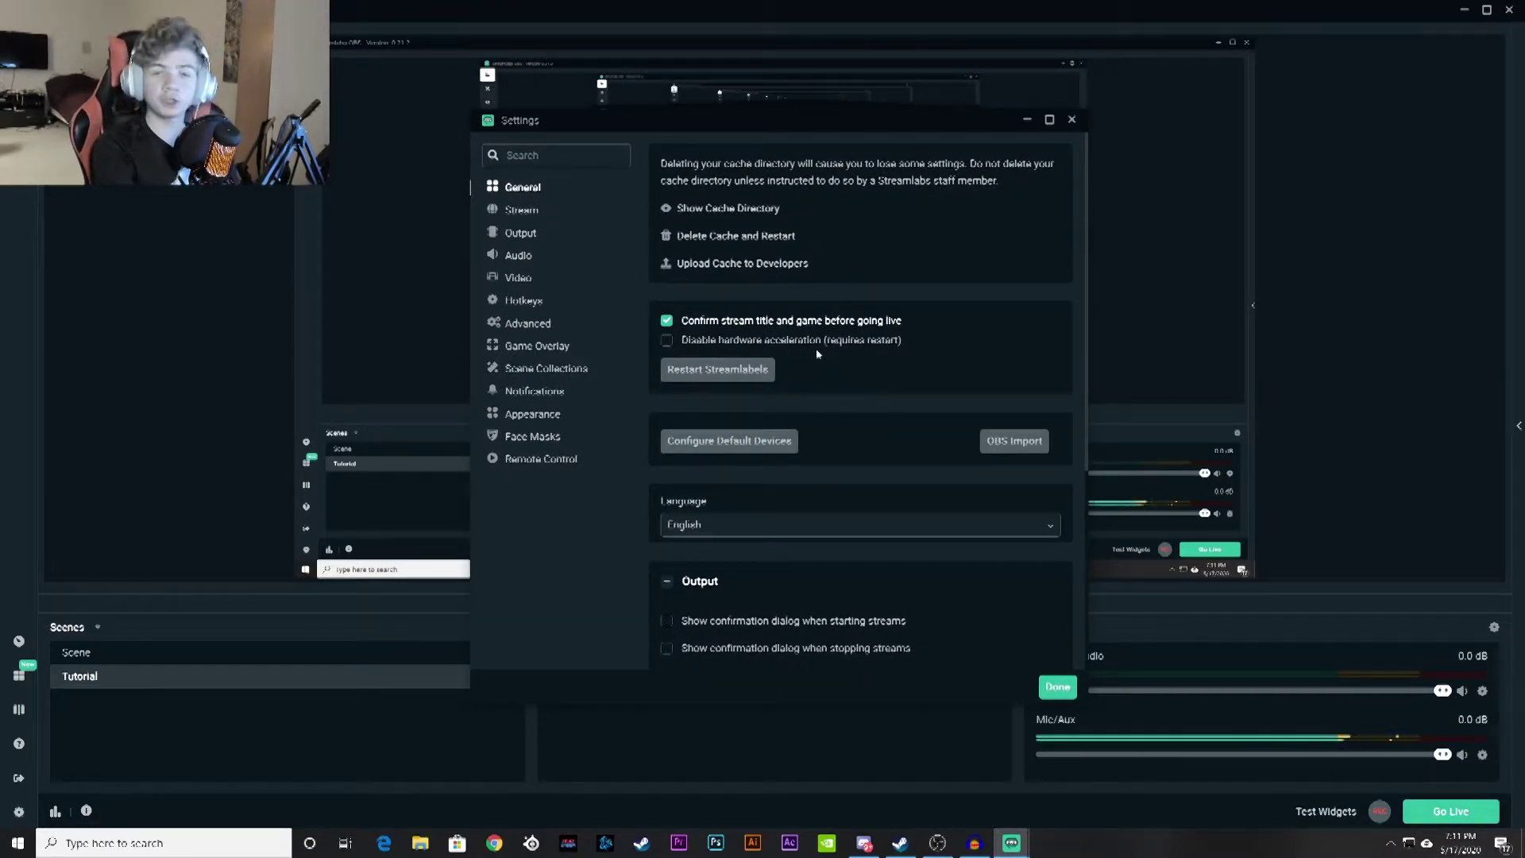
pyautogui.scroll(-4, 735, 304)
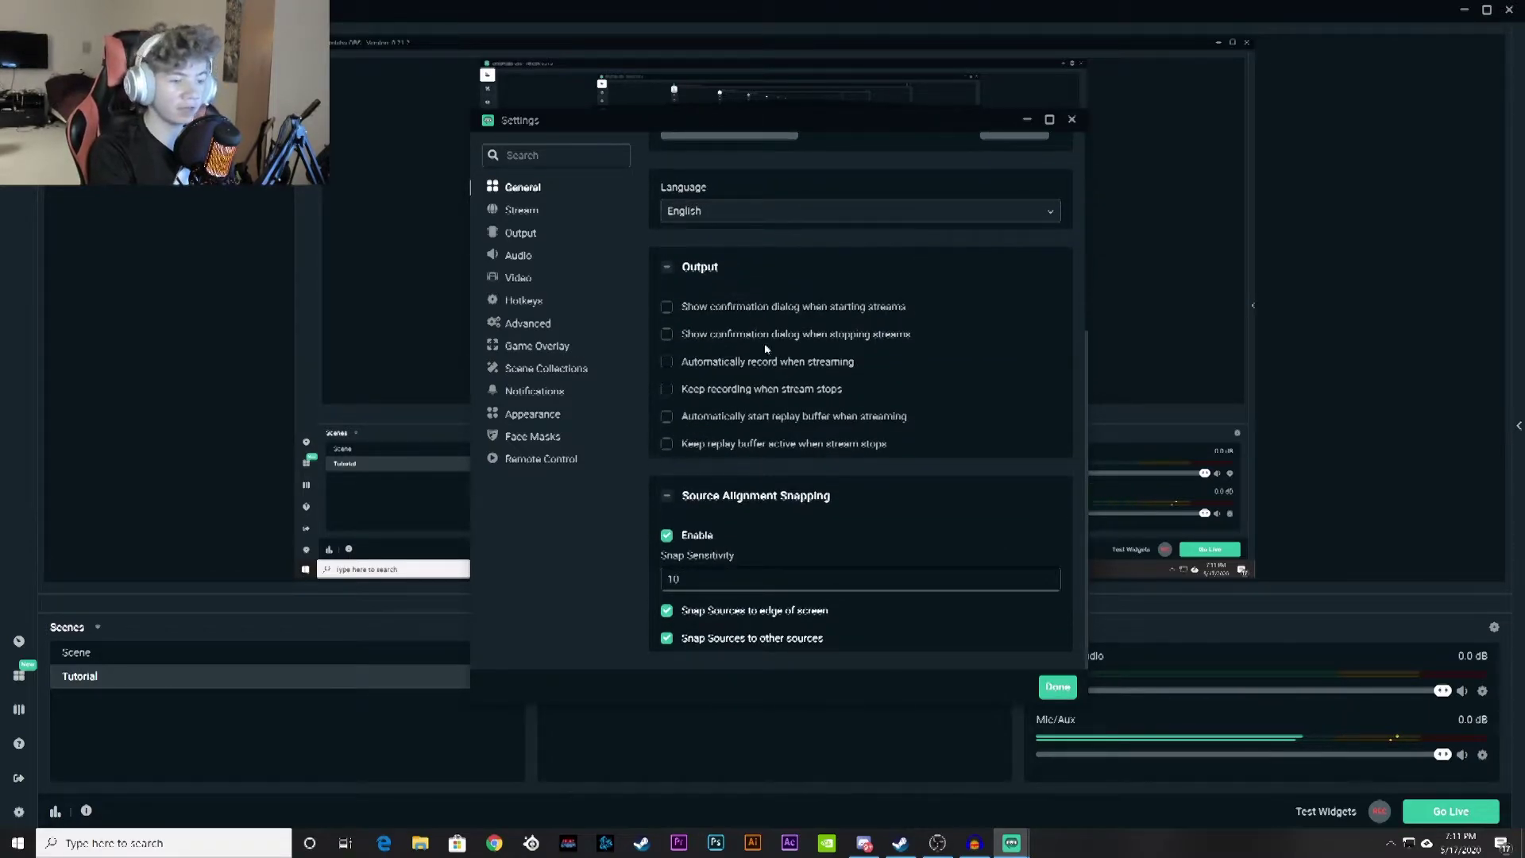
pyautogui.scroll(4, 782, 389)
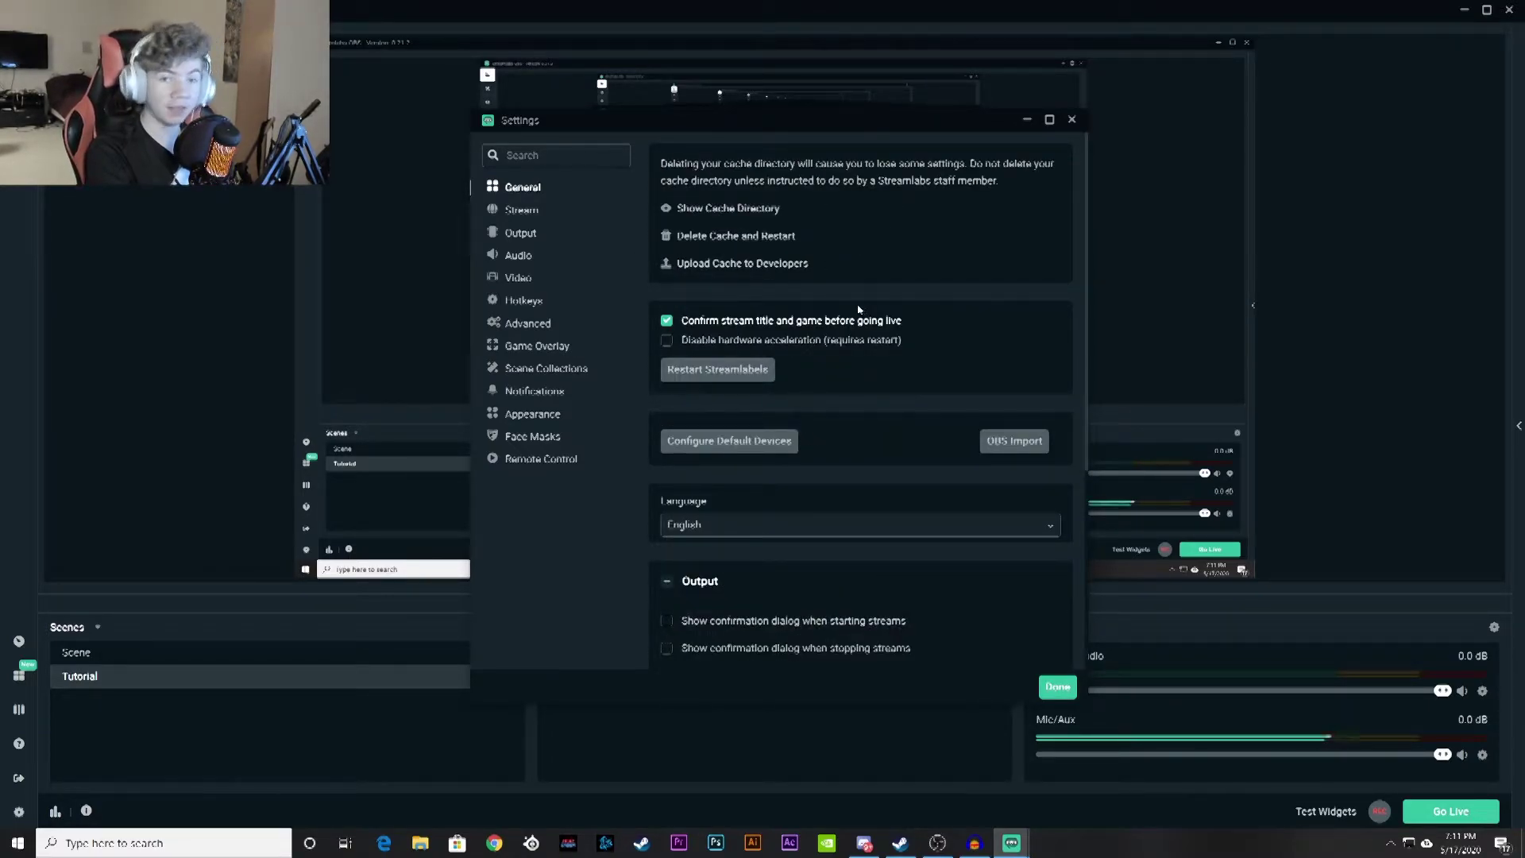
pyautogui.click(522, 211)
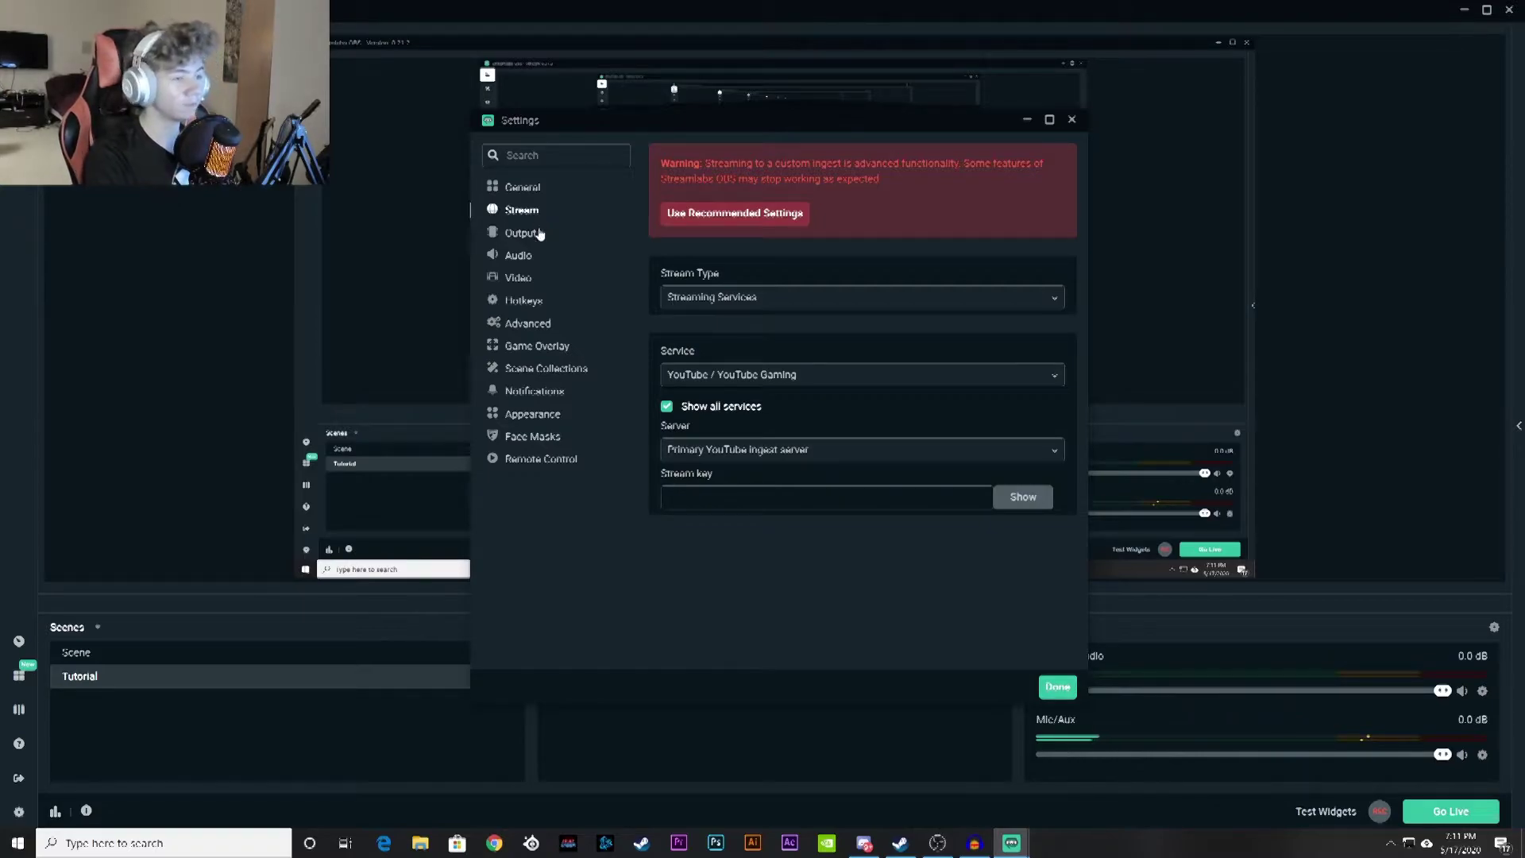
pyautogui.click(508, 234)
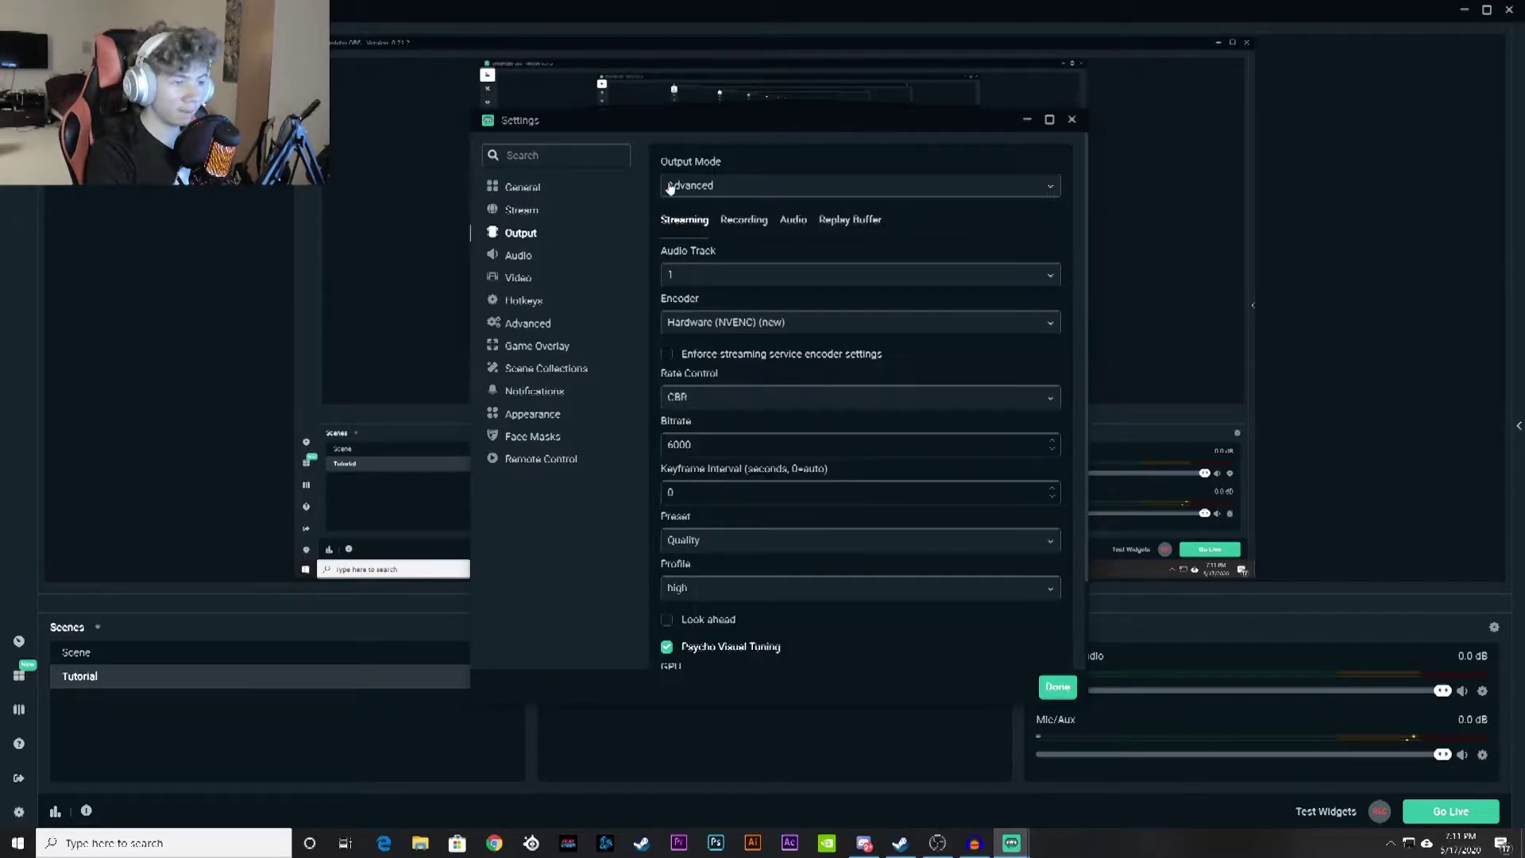
pyautogui.click(724, 187)
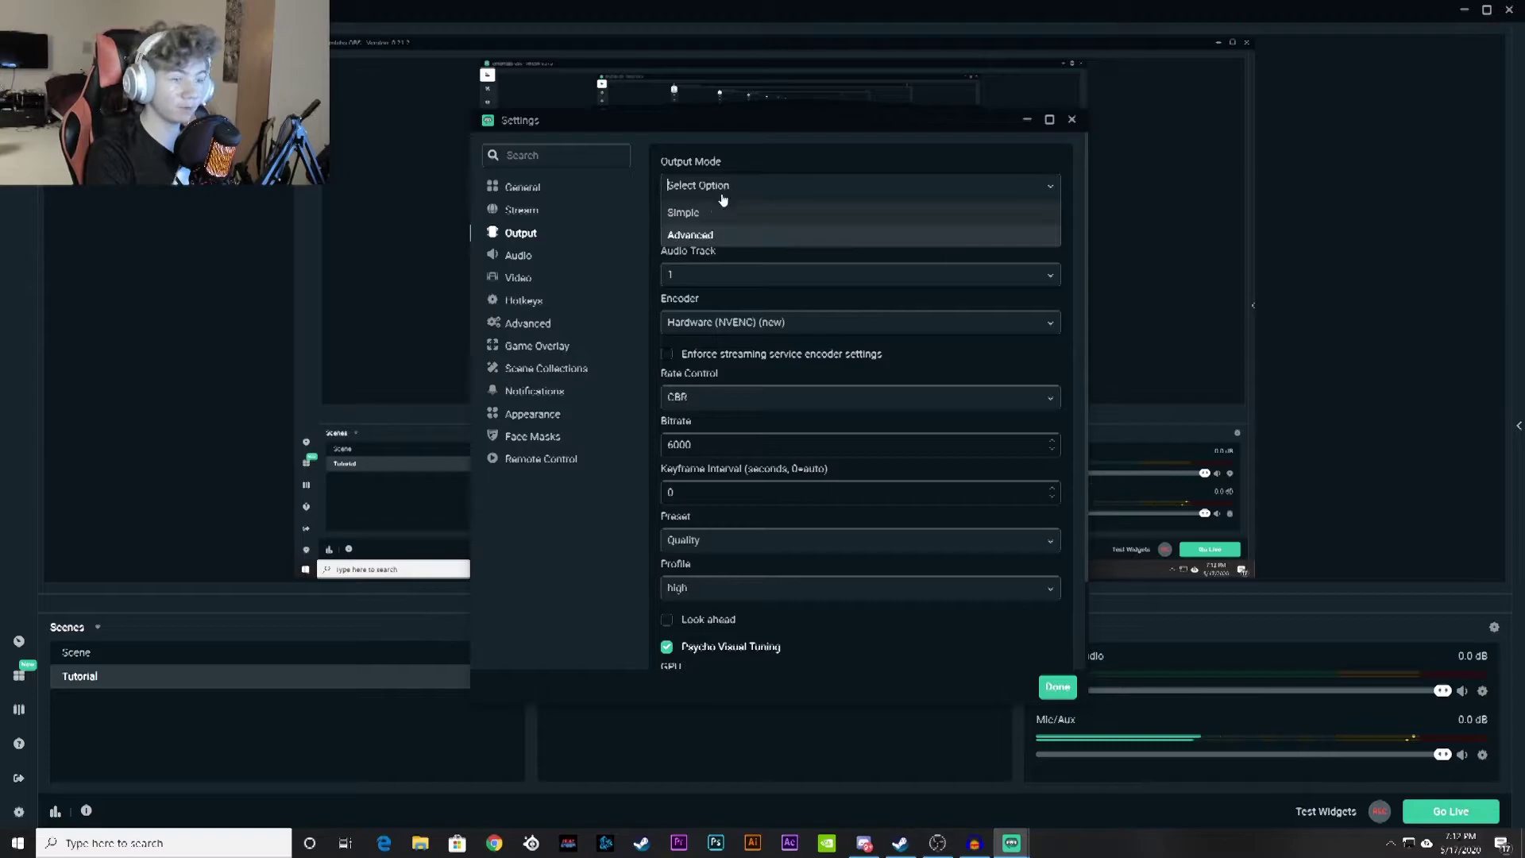
pyautogui.click(711, 234)
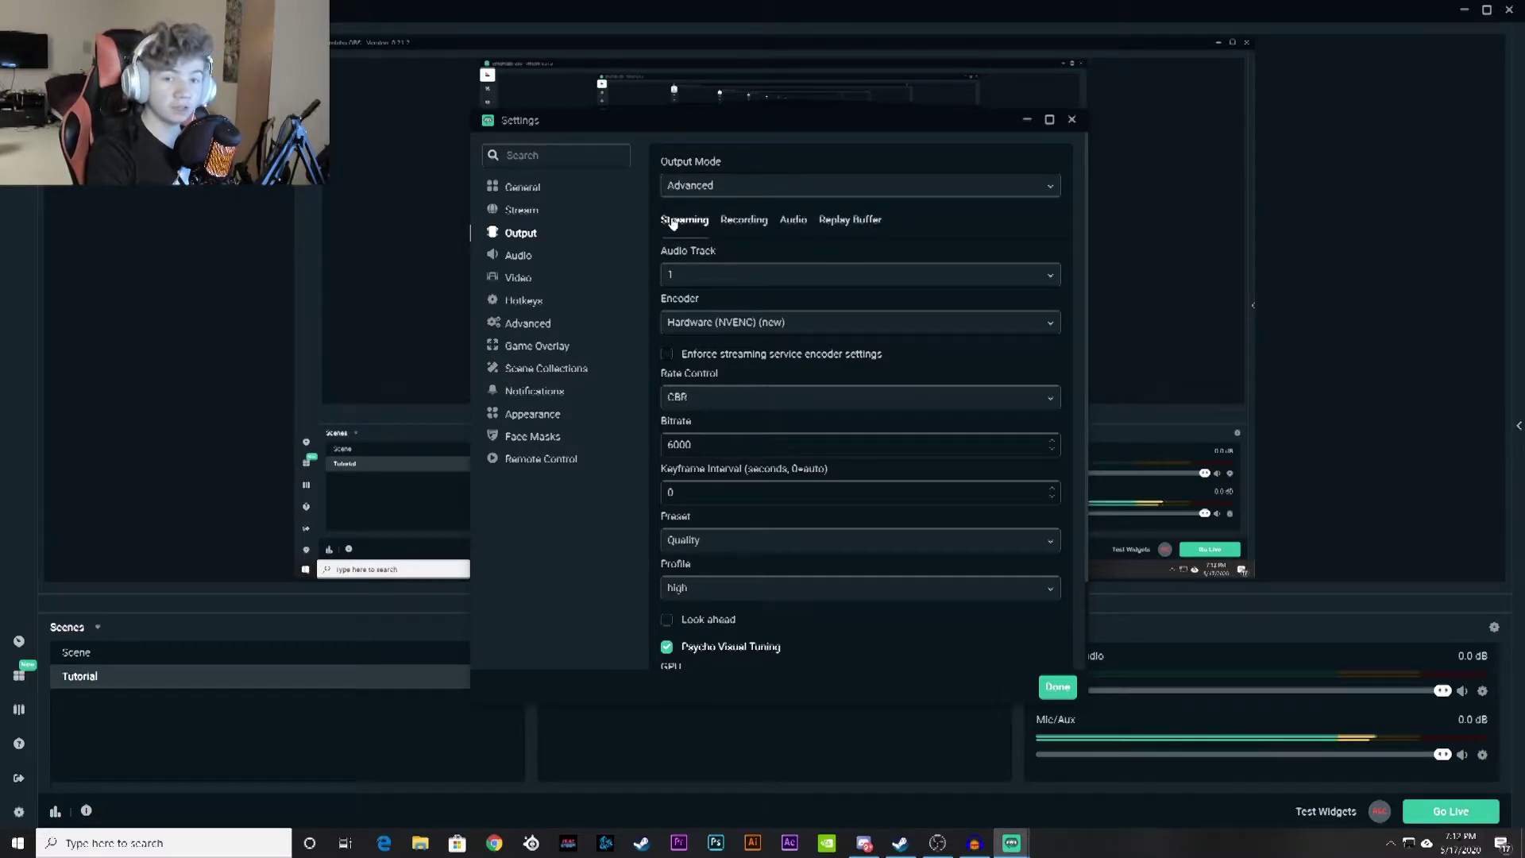
# - Set the recording type to Standard and the recording format to mp4, keeping the existing recording path
pyautogui.click(727, 220)
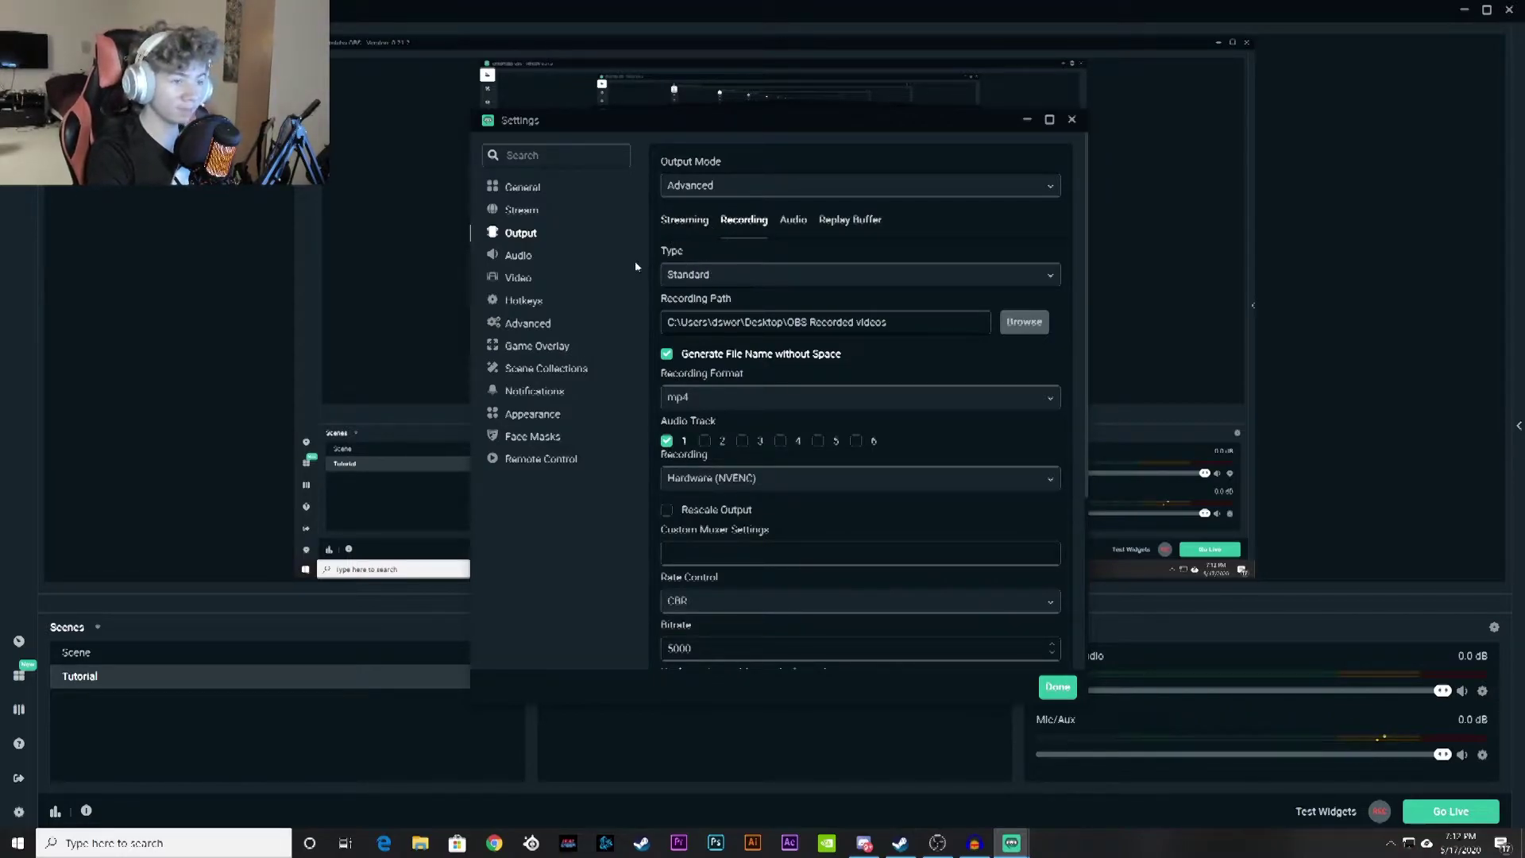
pyautogui.click(704, 278)
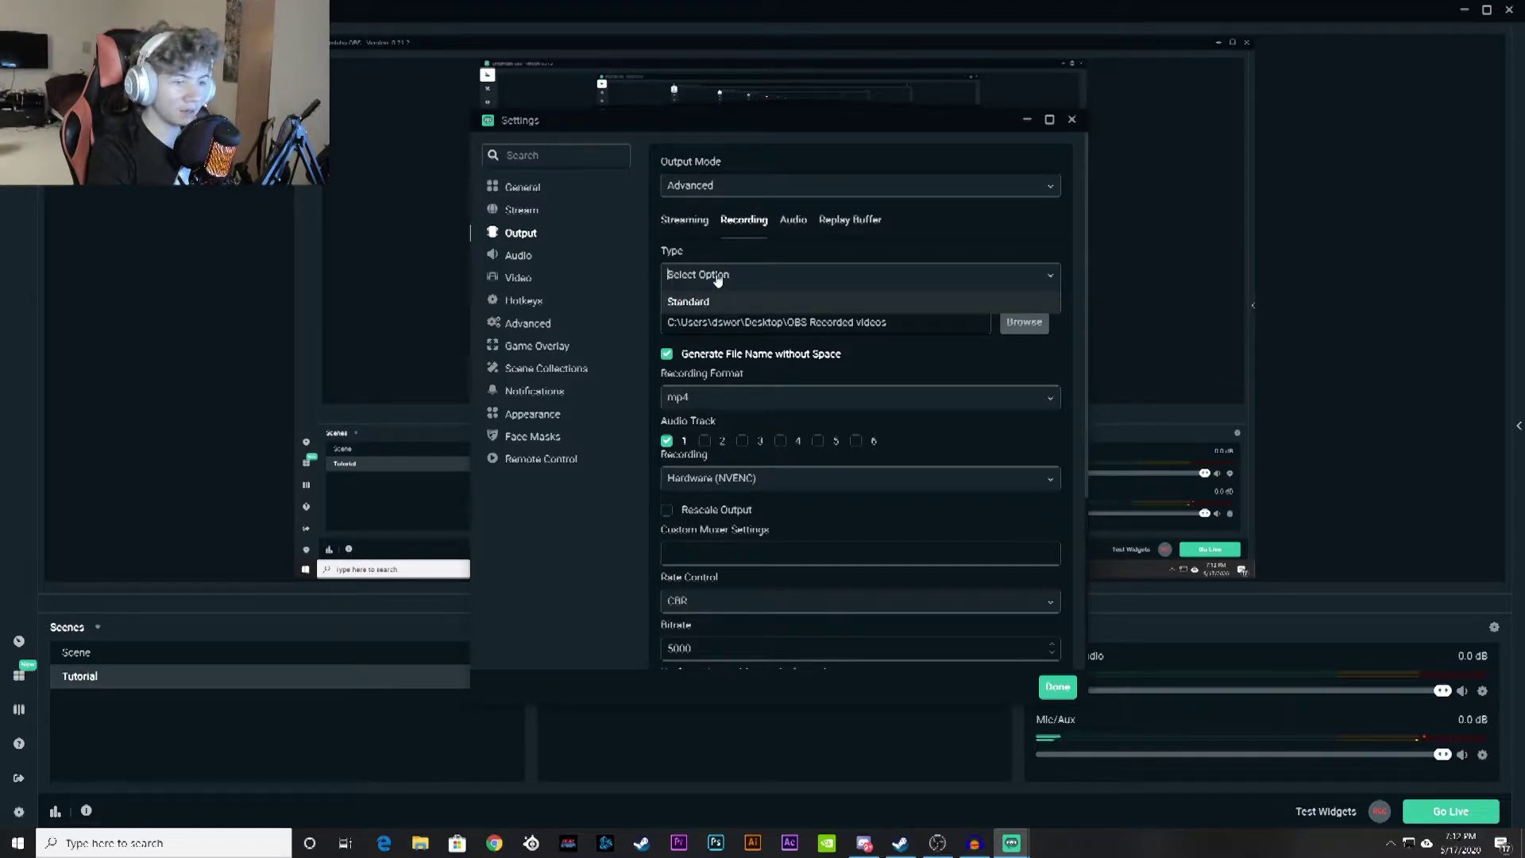
pyautogui.click(723, 303)
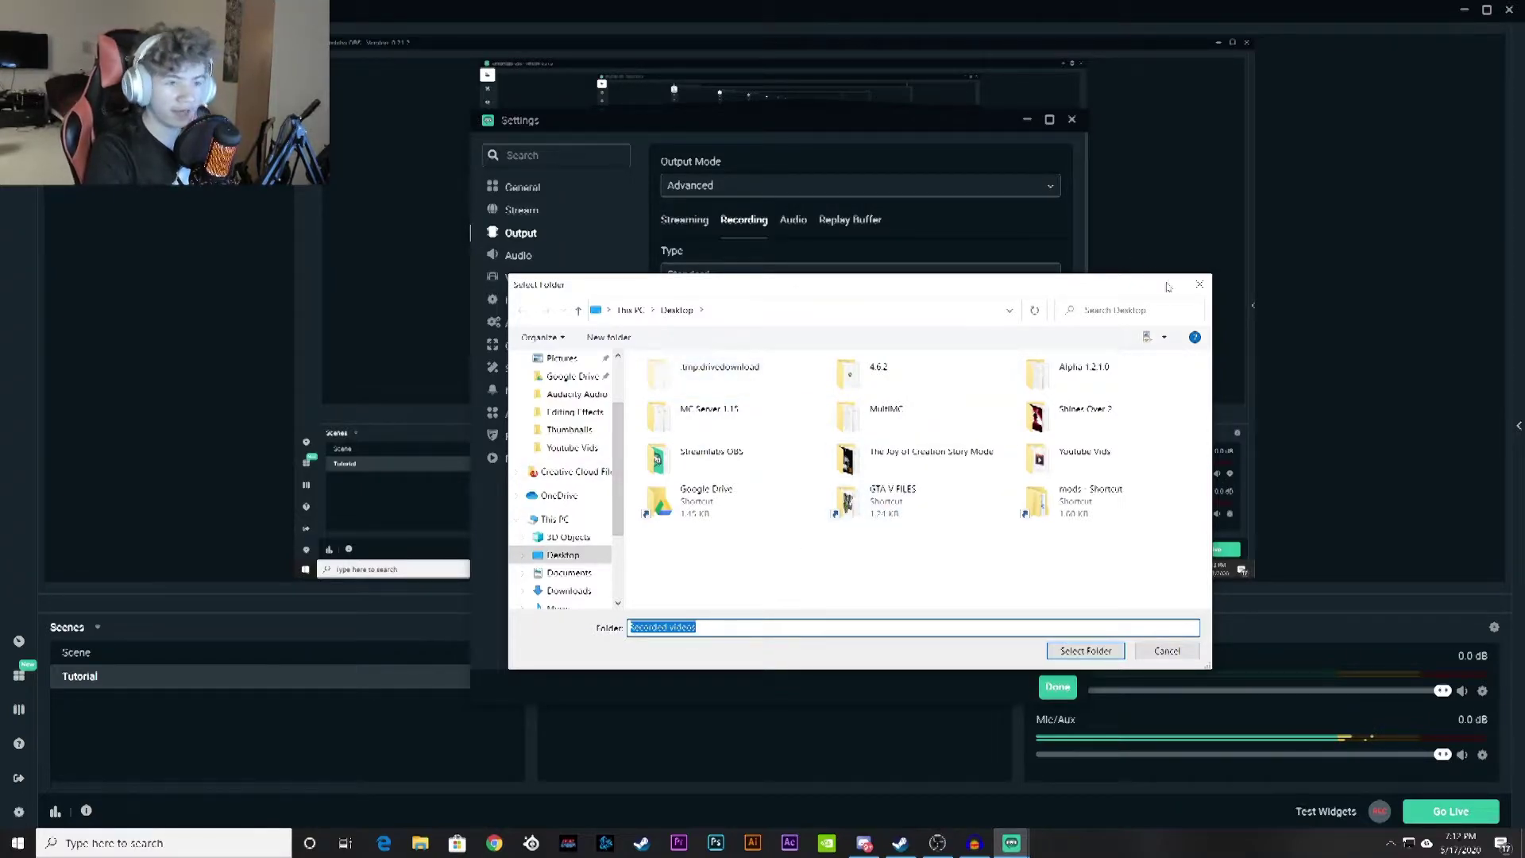
pyautogui.click(1199, 283)
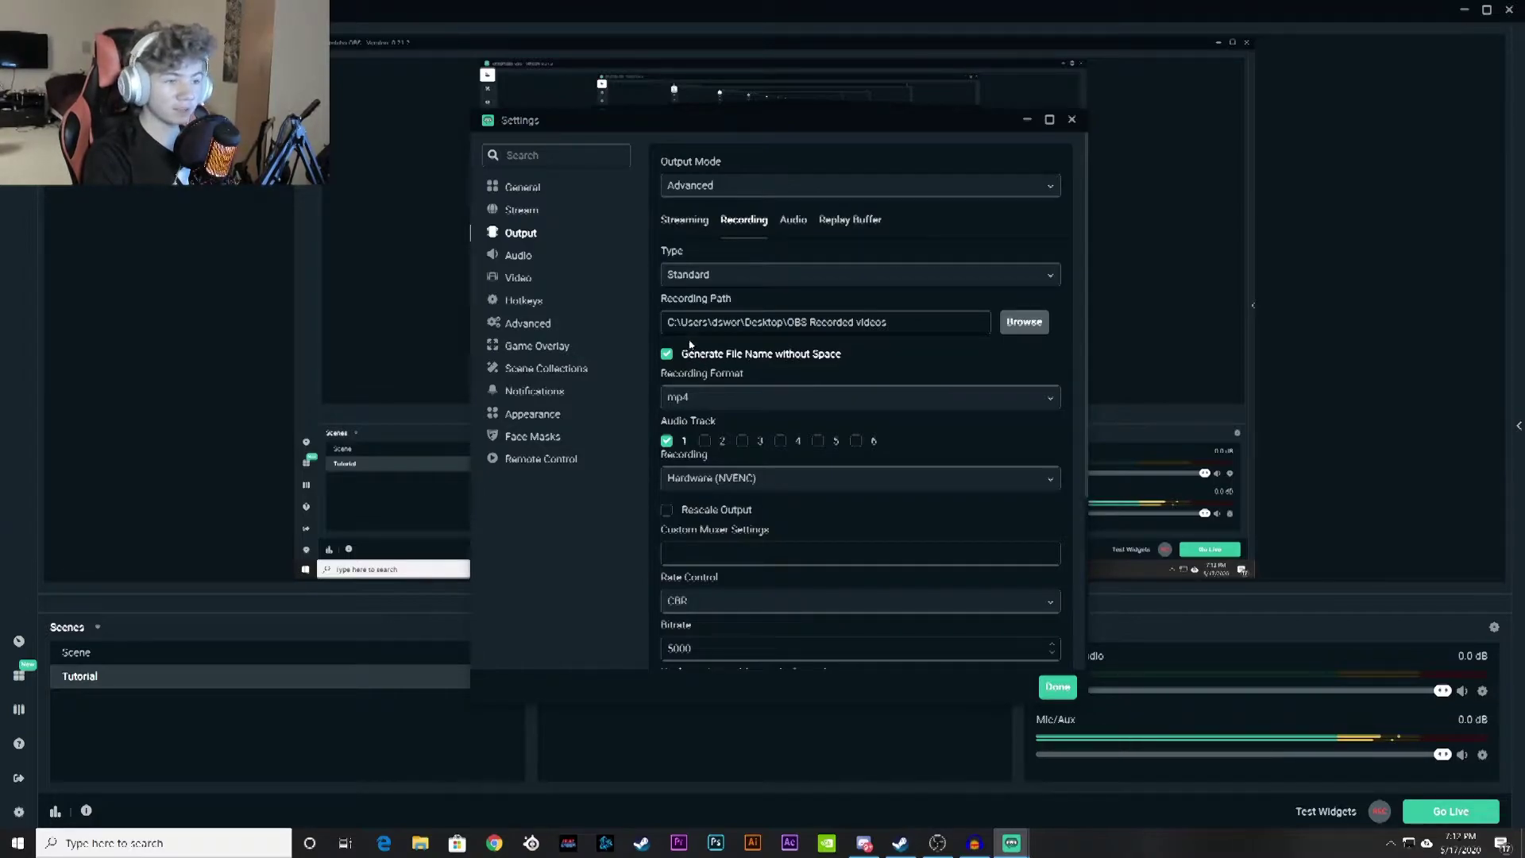
pyautogui.click(707, 399)
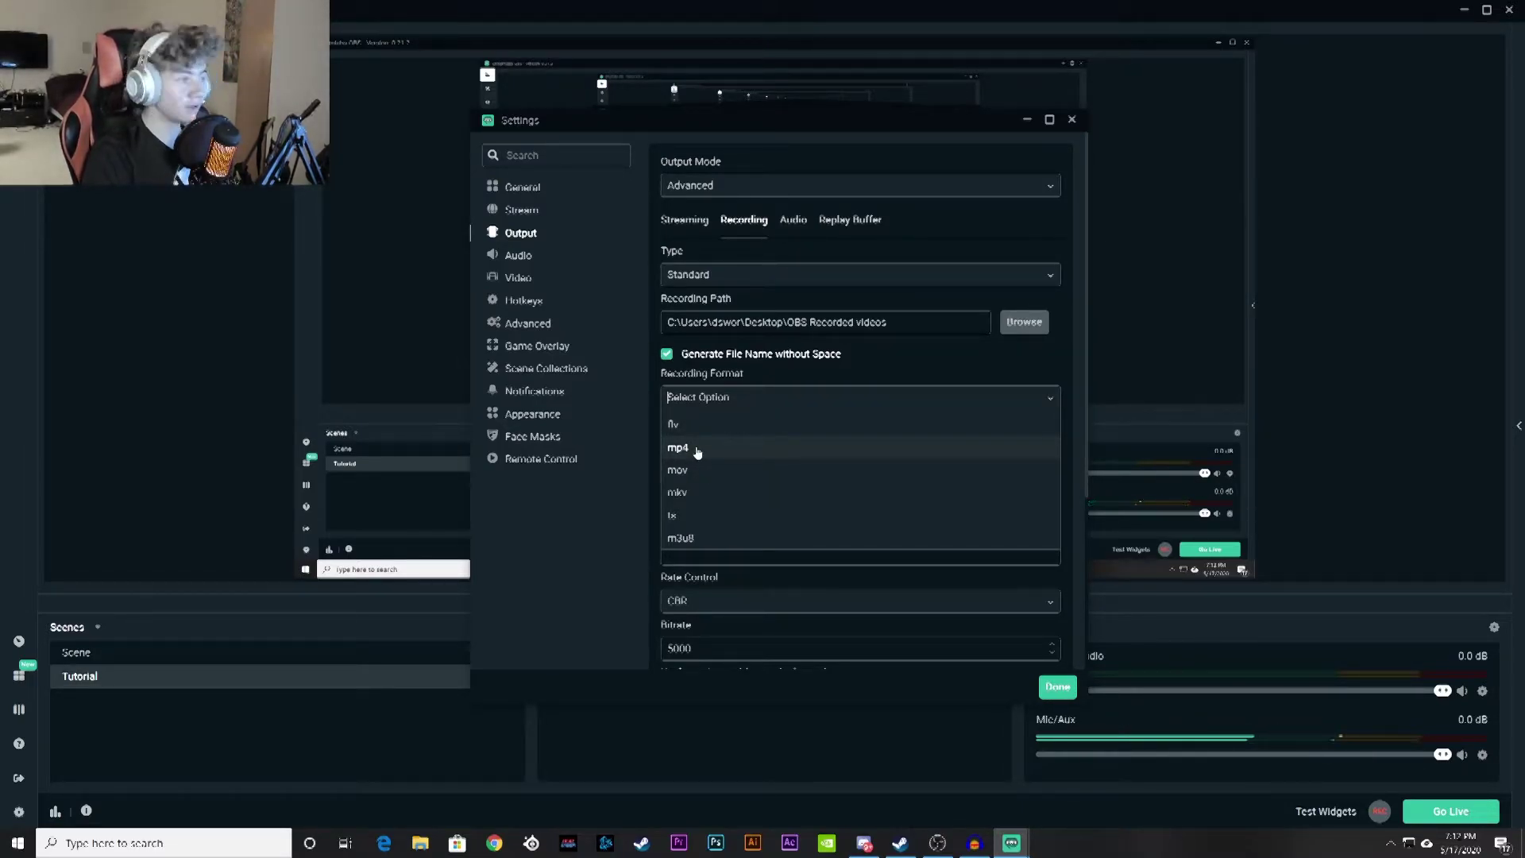
pyautogui.click(698, 449)
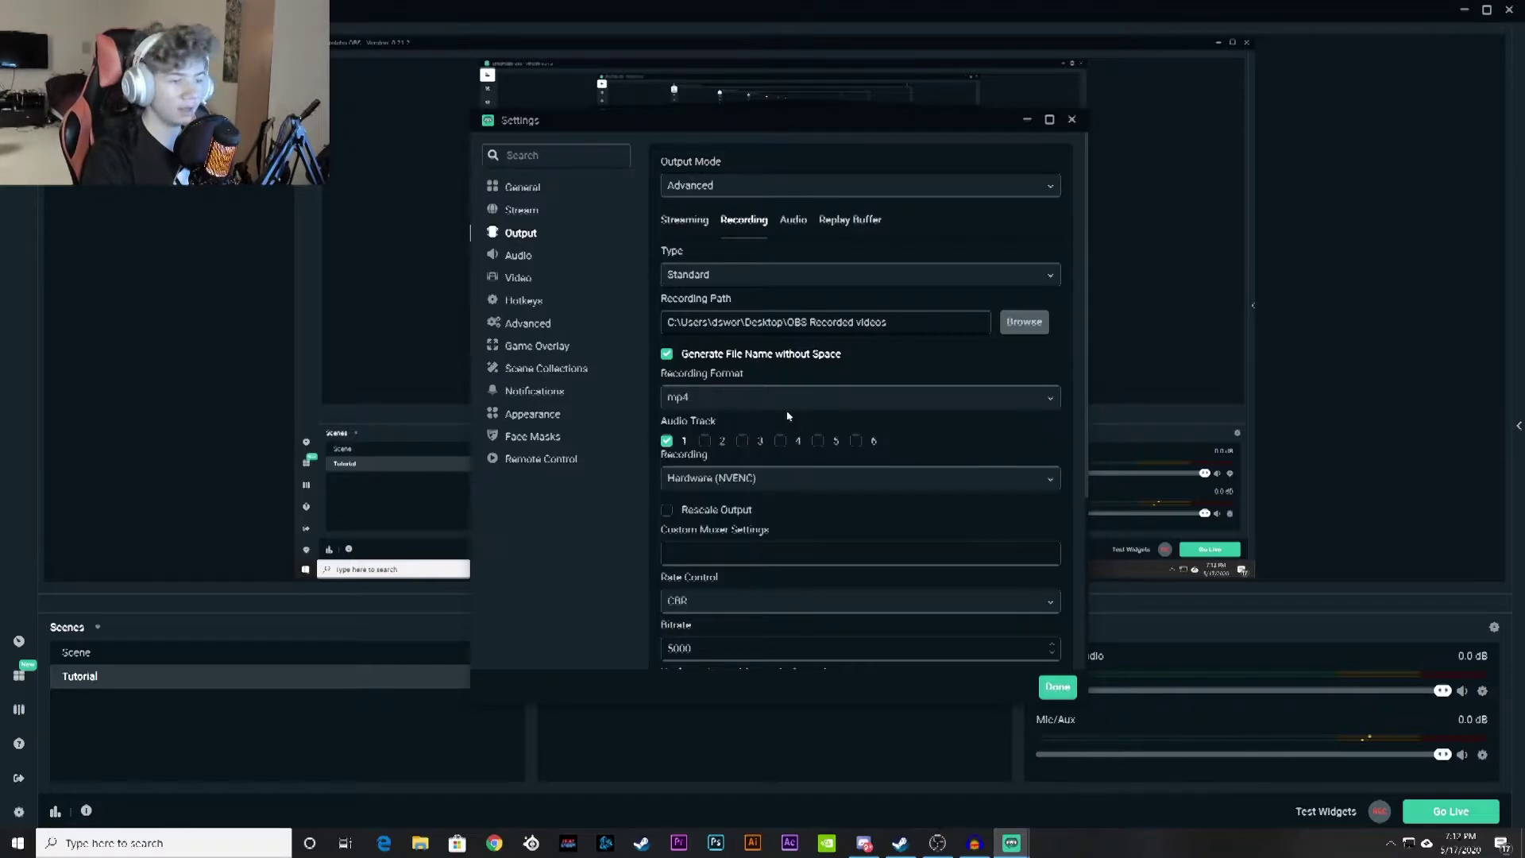
# - Set the recording encoder to Hardware (NVENC) (new)
pyautogui.scroll(-1, 792, 412)
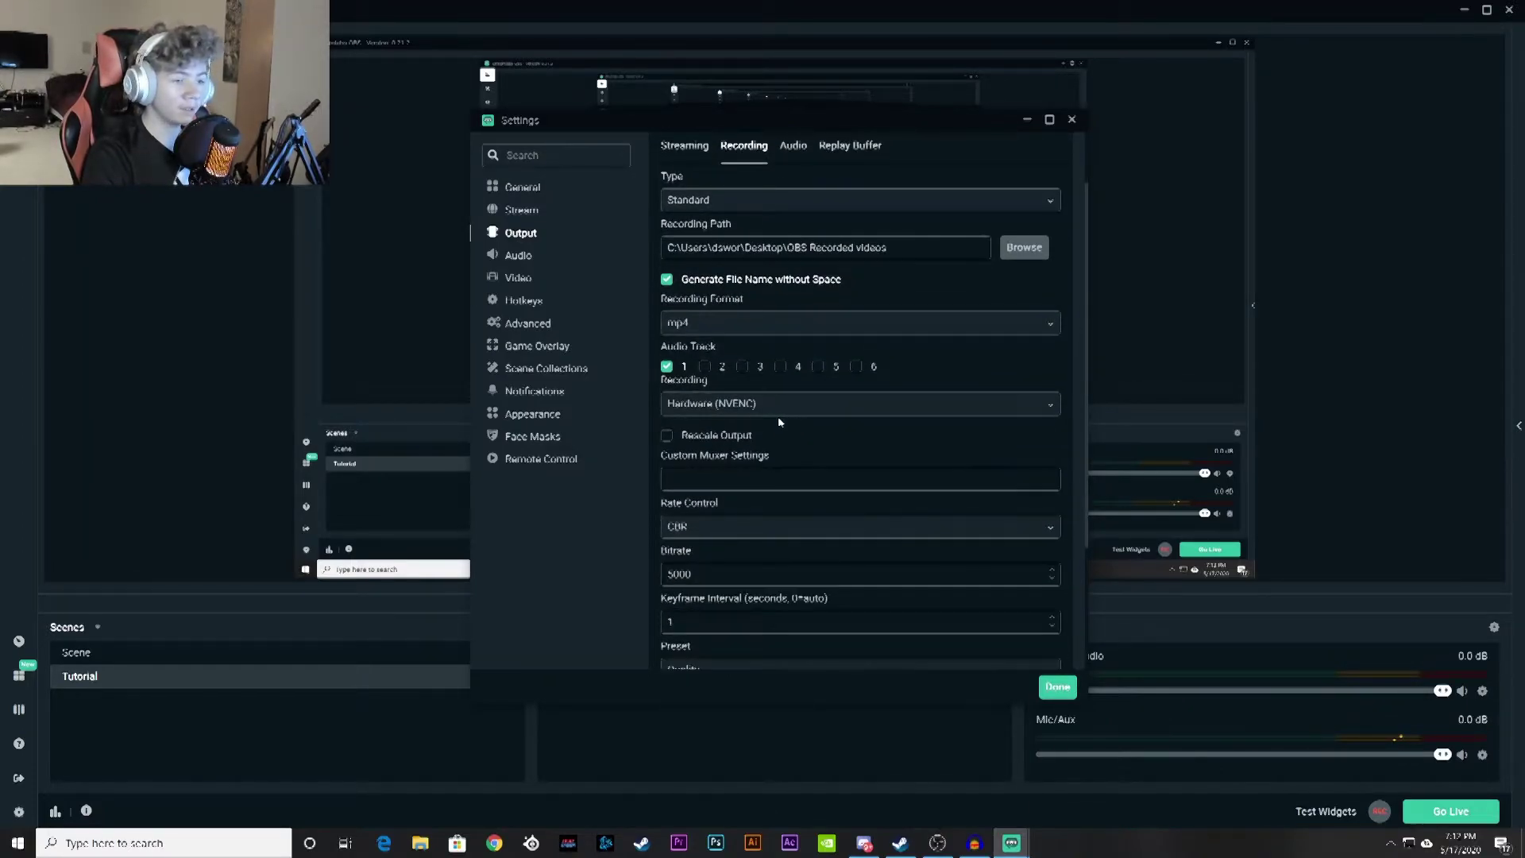
pyautogui.click(753, 404)
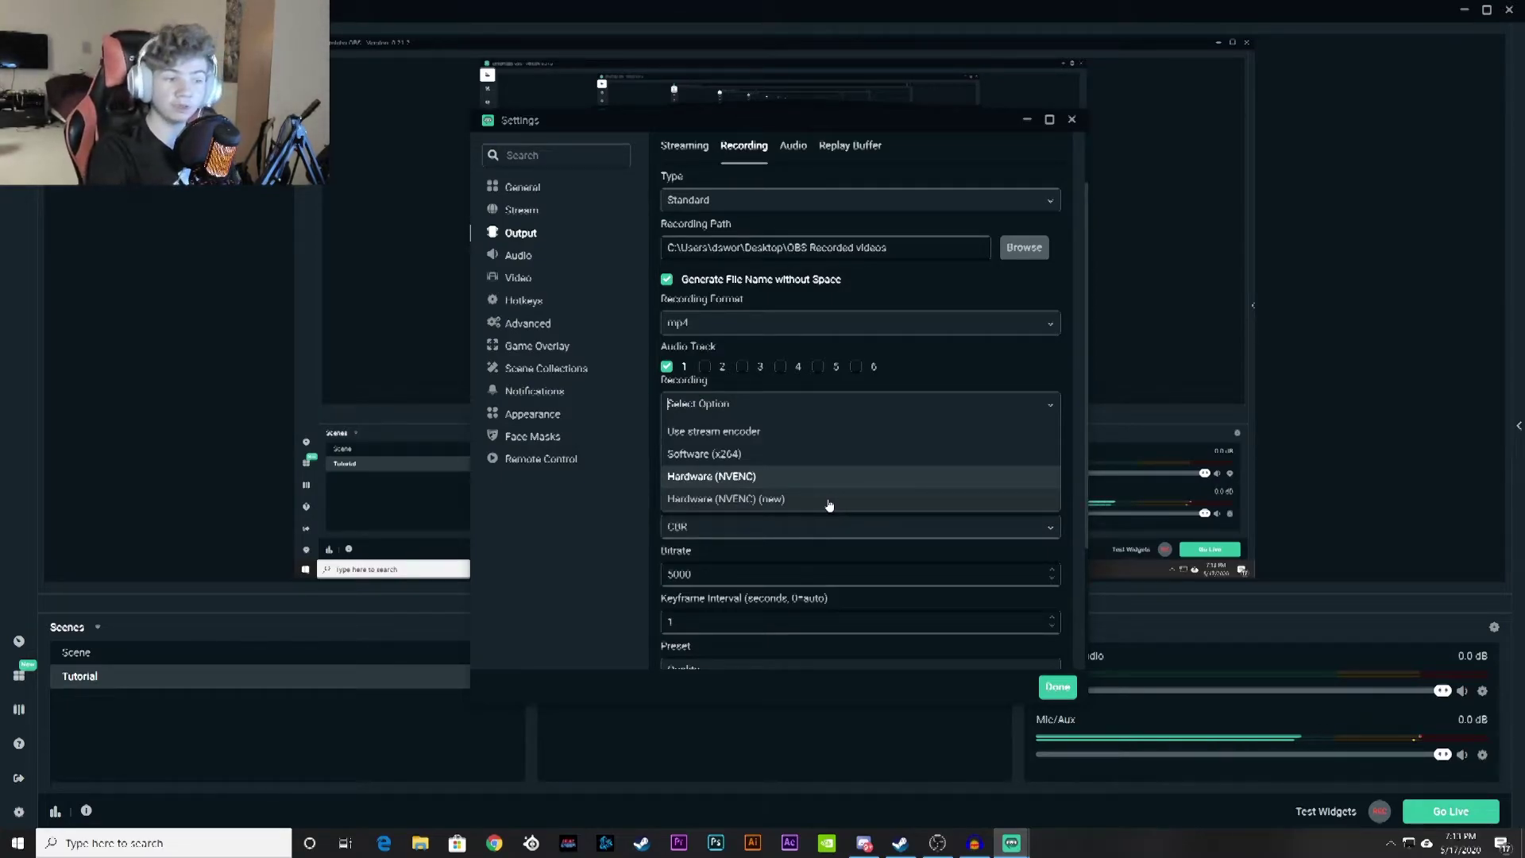
pyautogui.click(786, 500)
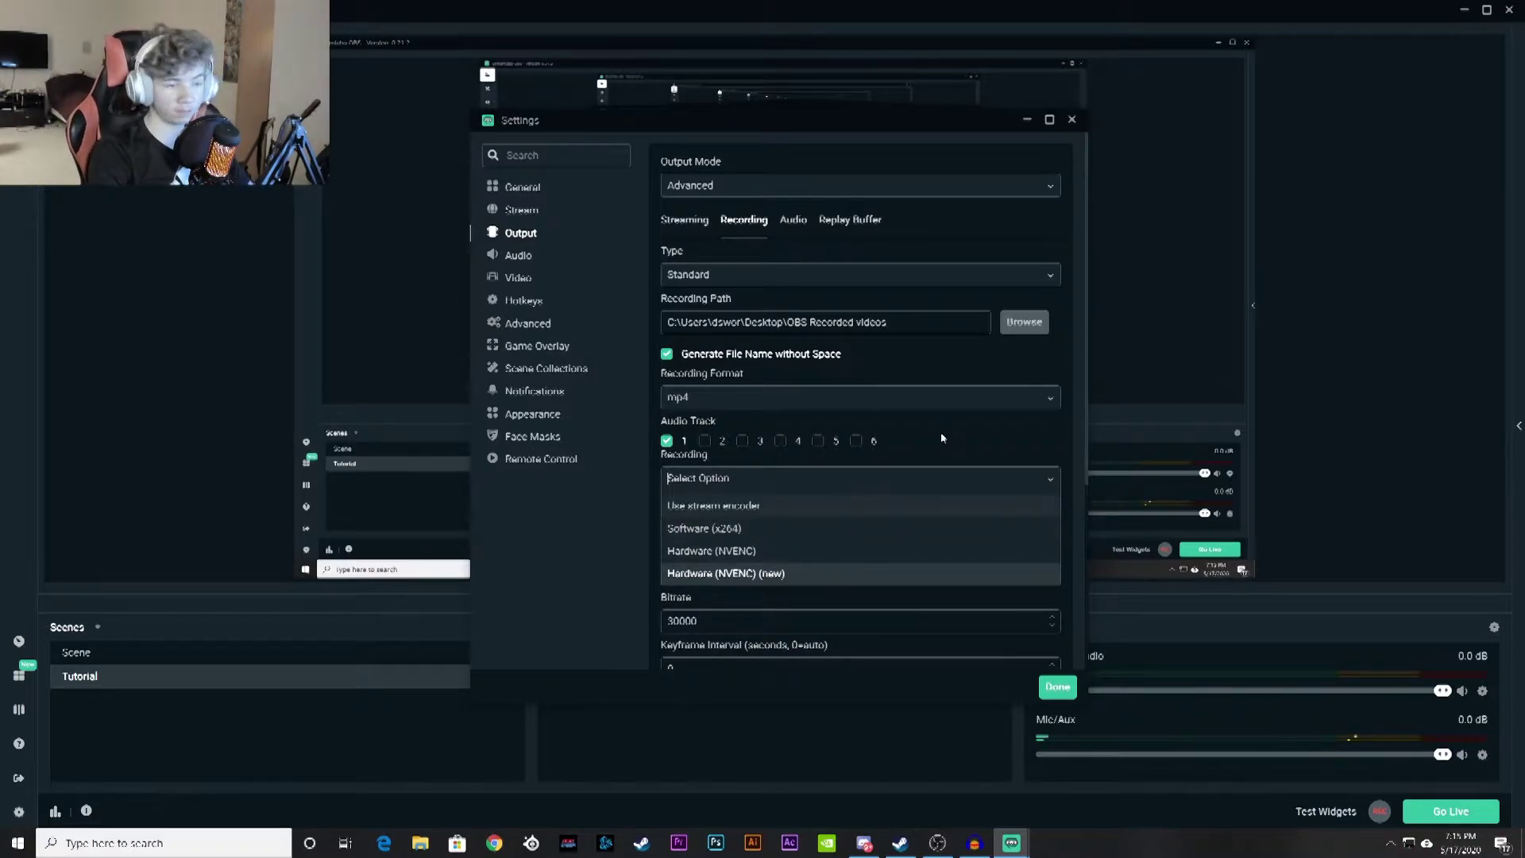
pyautogui.click(754, 573)
pyautogui.scroll(-1, 783, 442)
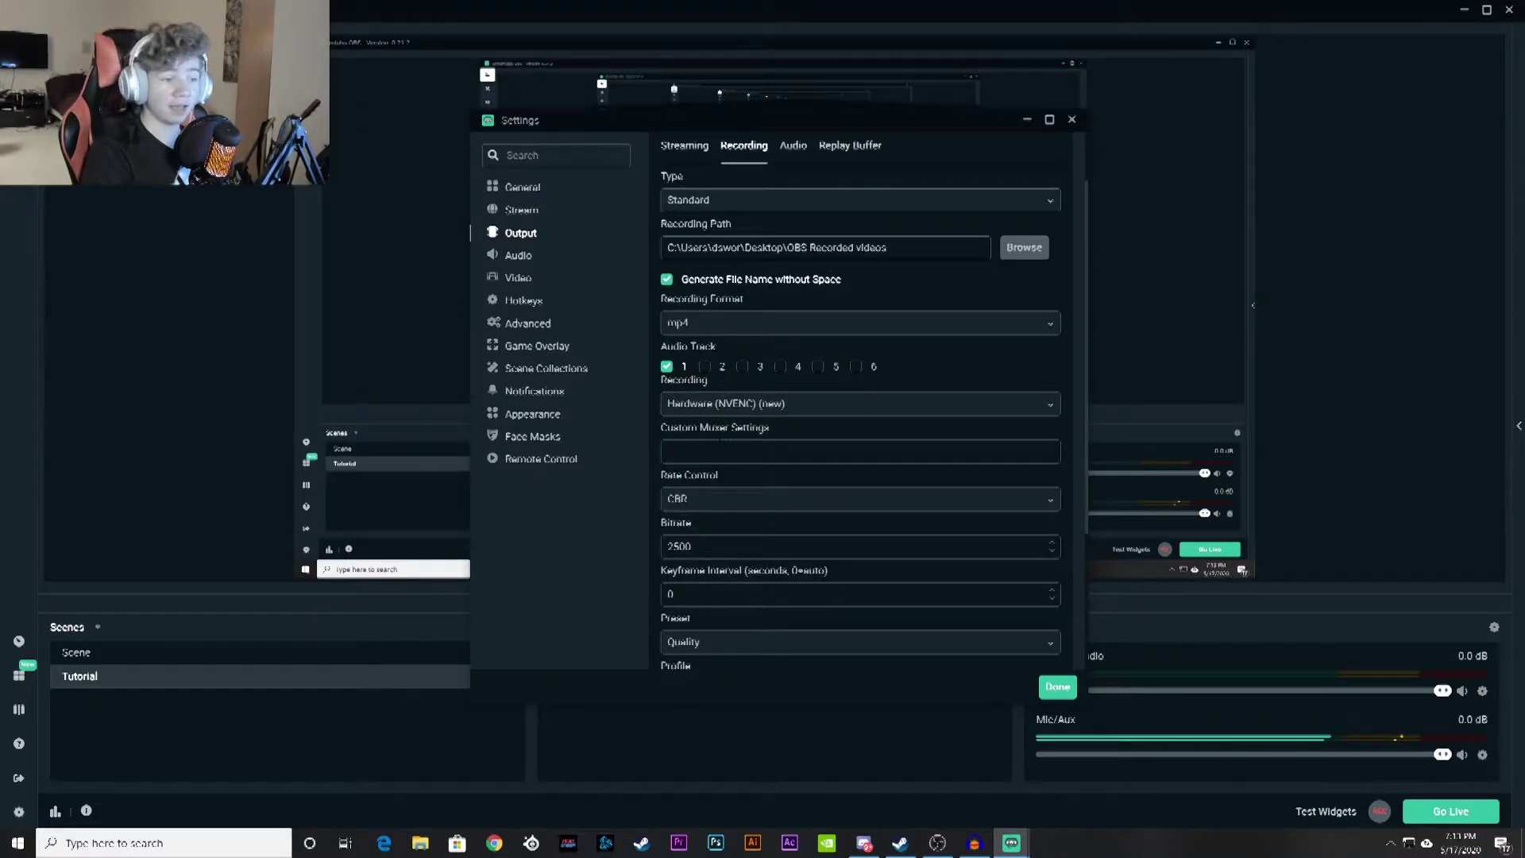
# - Set the recording rate control to CBR and the bitrate to 10000
pyautogui.click(704, 499)
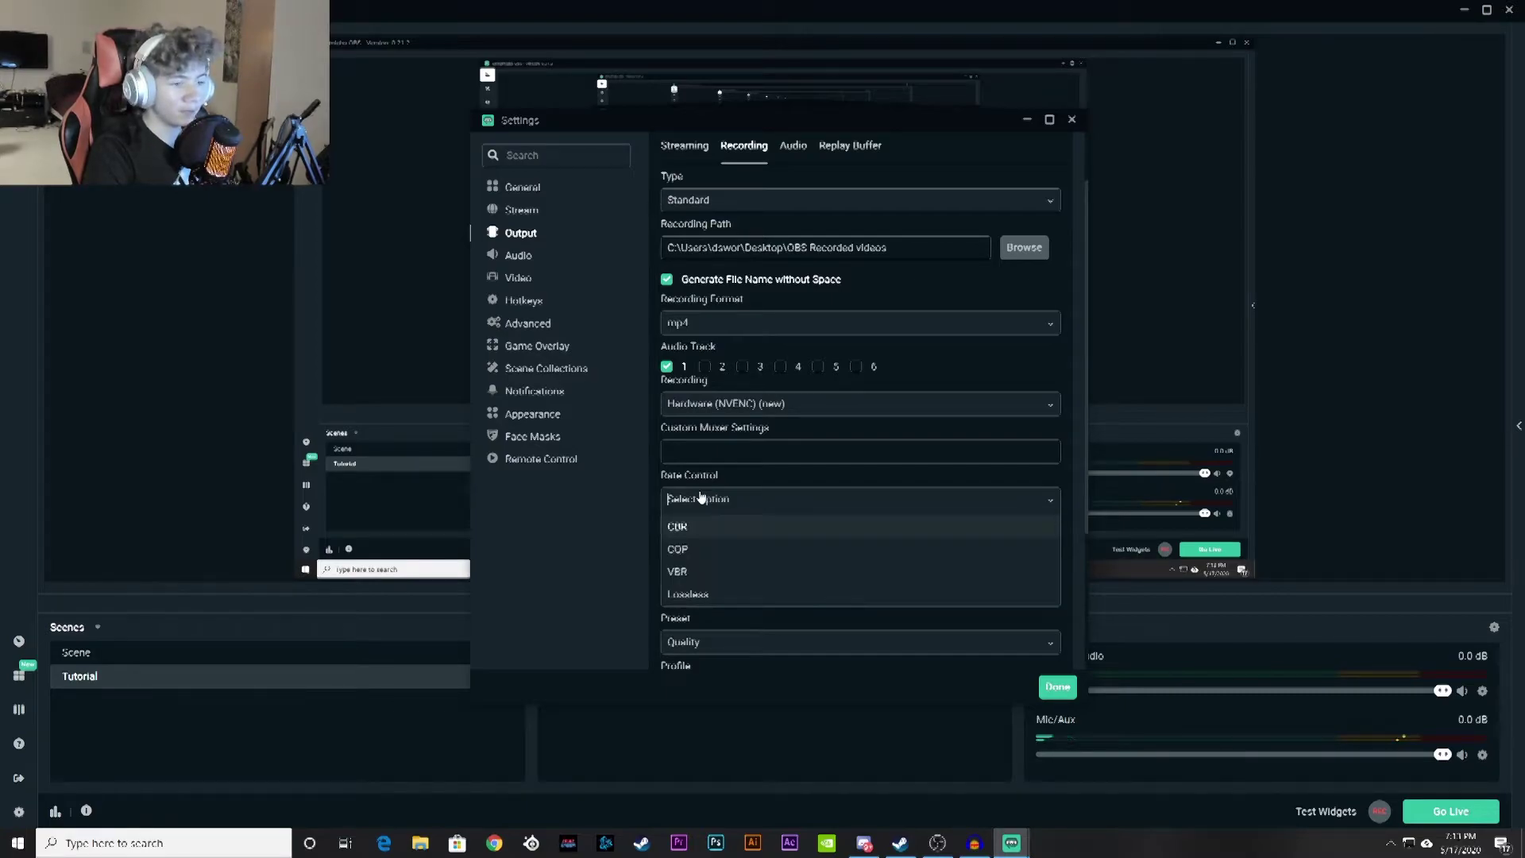
pyautogui.click(703, 526)
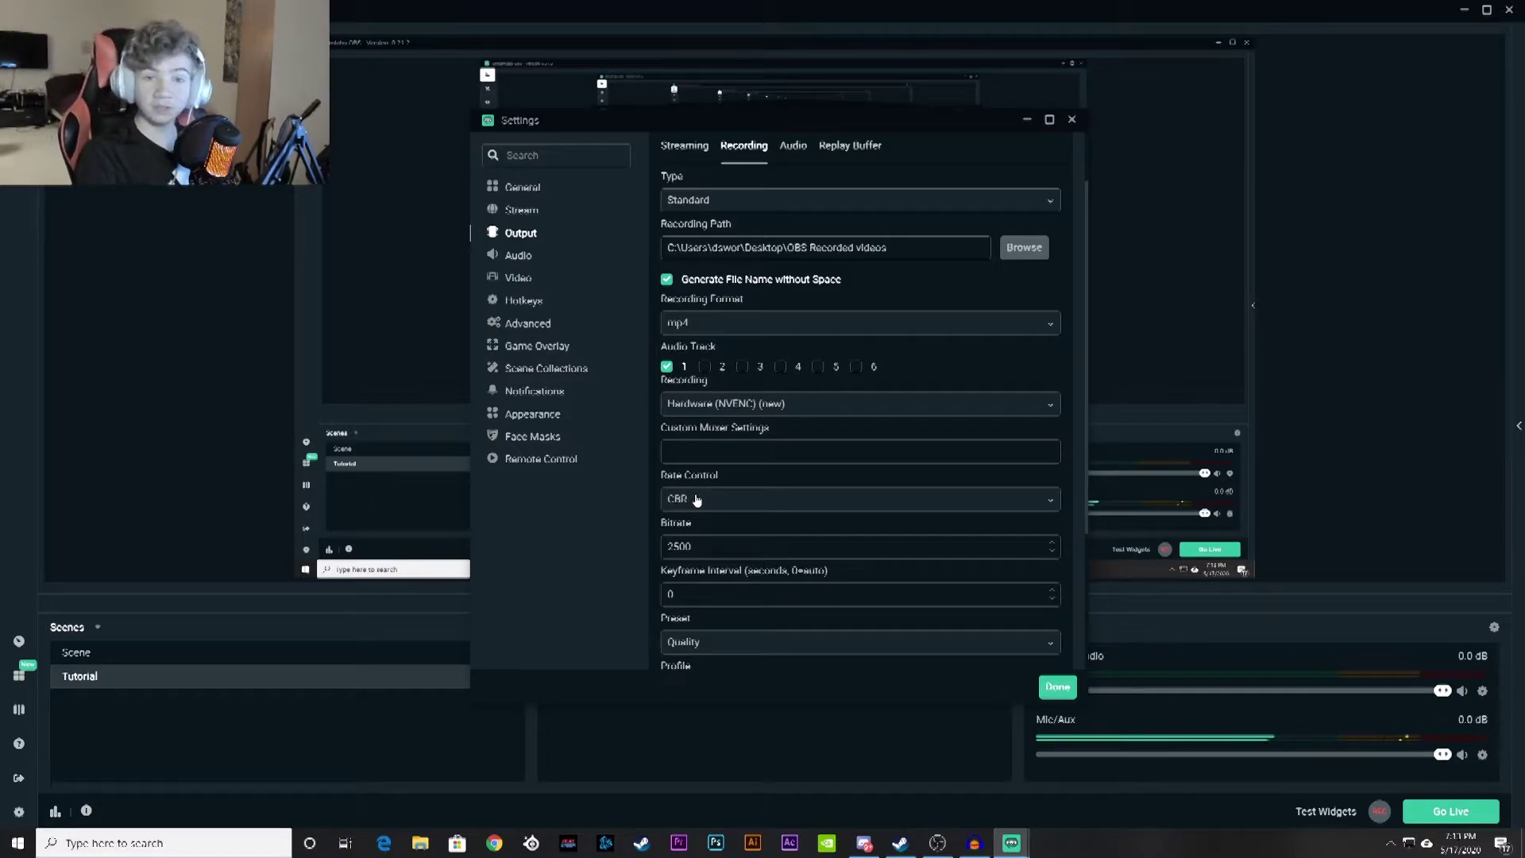
pyautogui.doubleClick(683, 546)
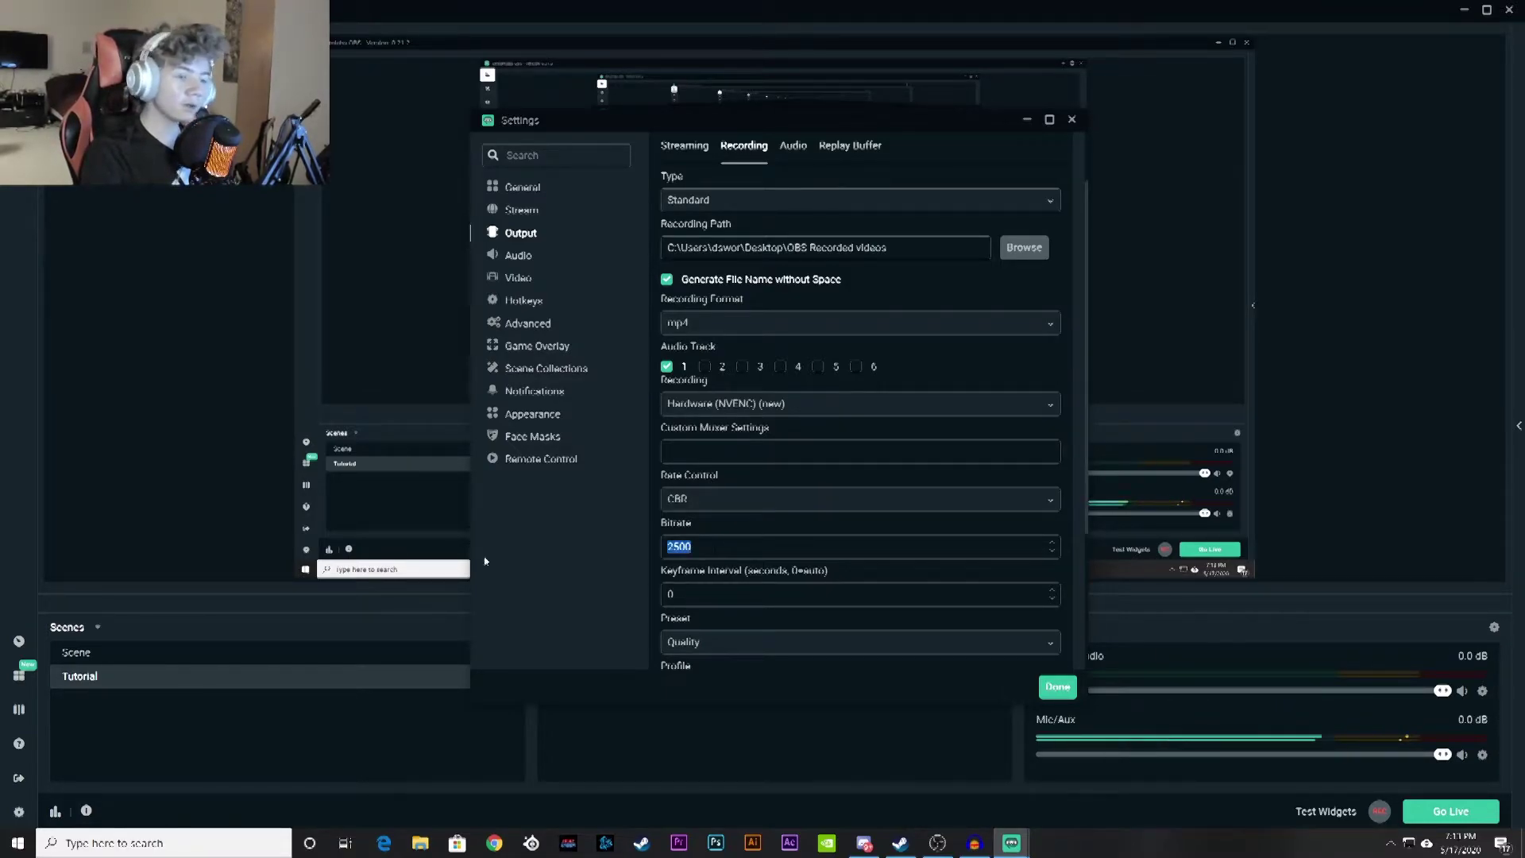
pyautogui.write('10')
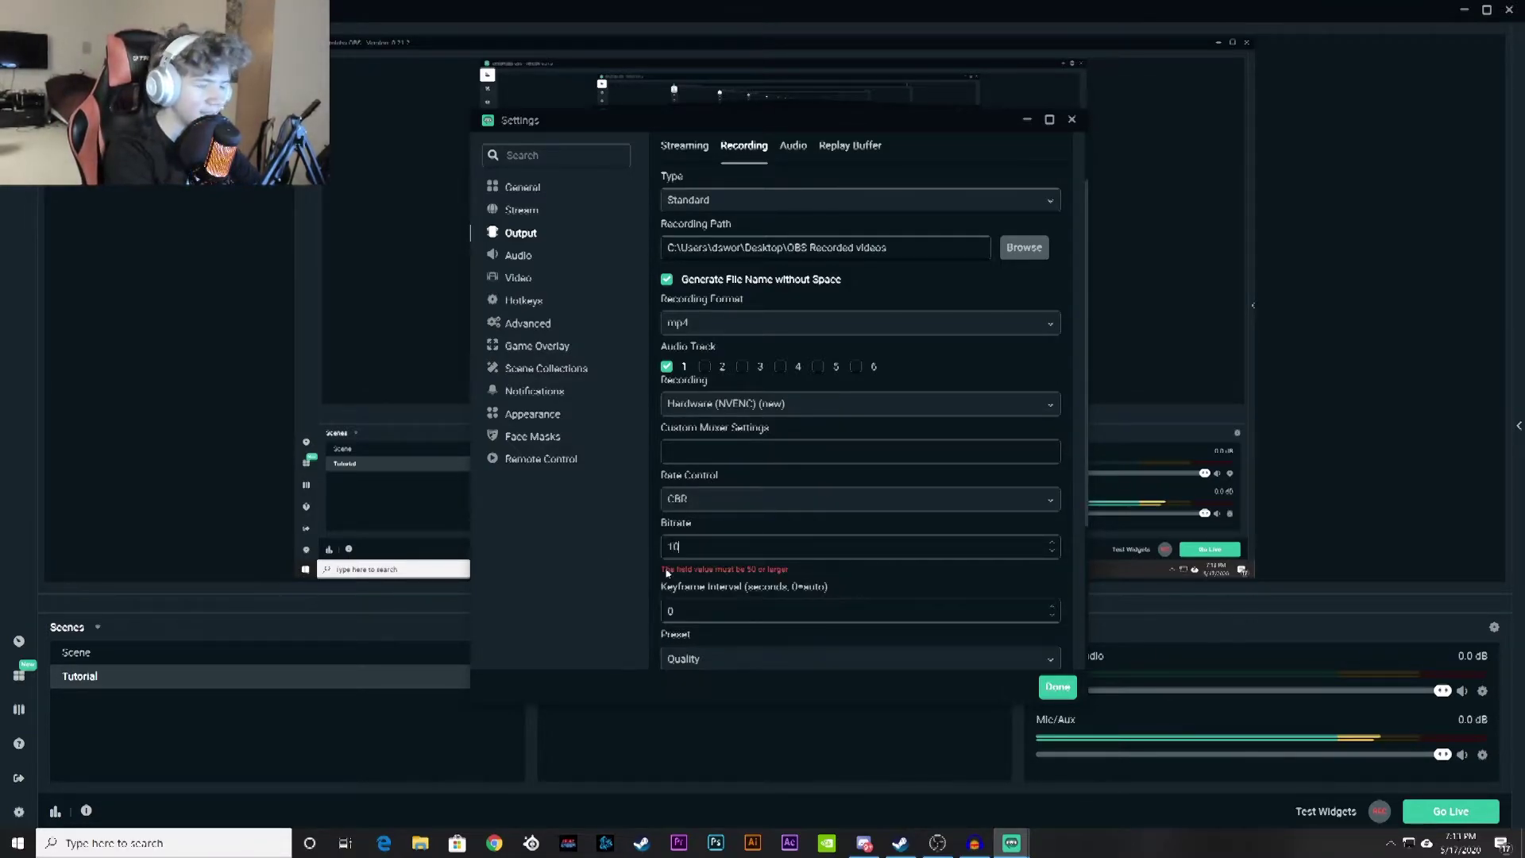
pyautogui.write('000')
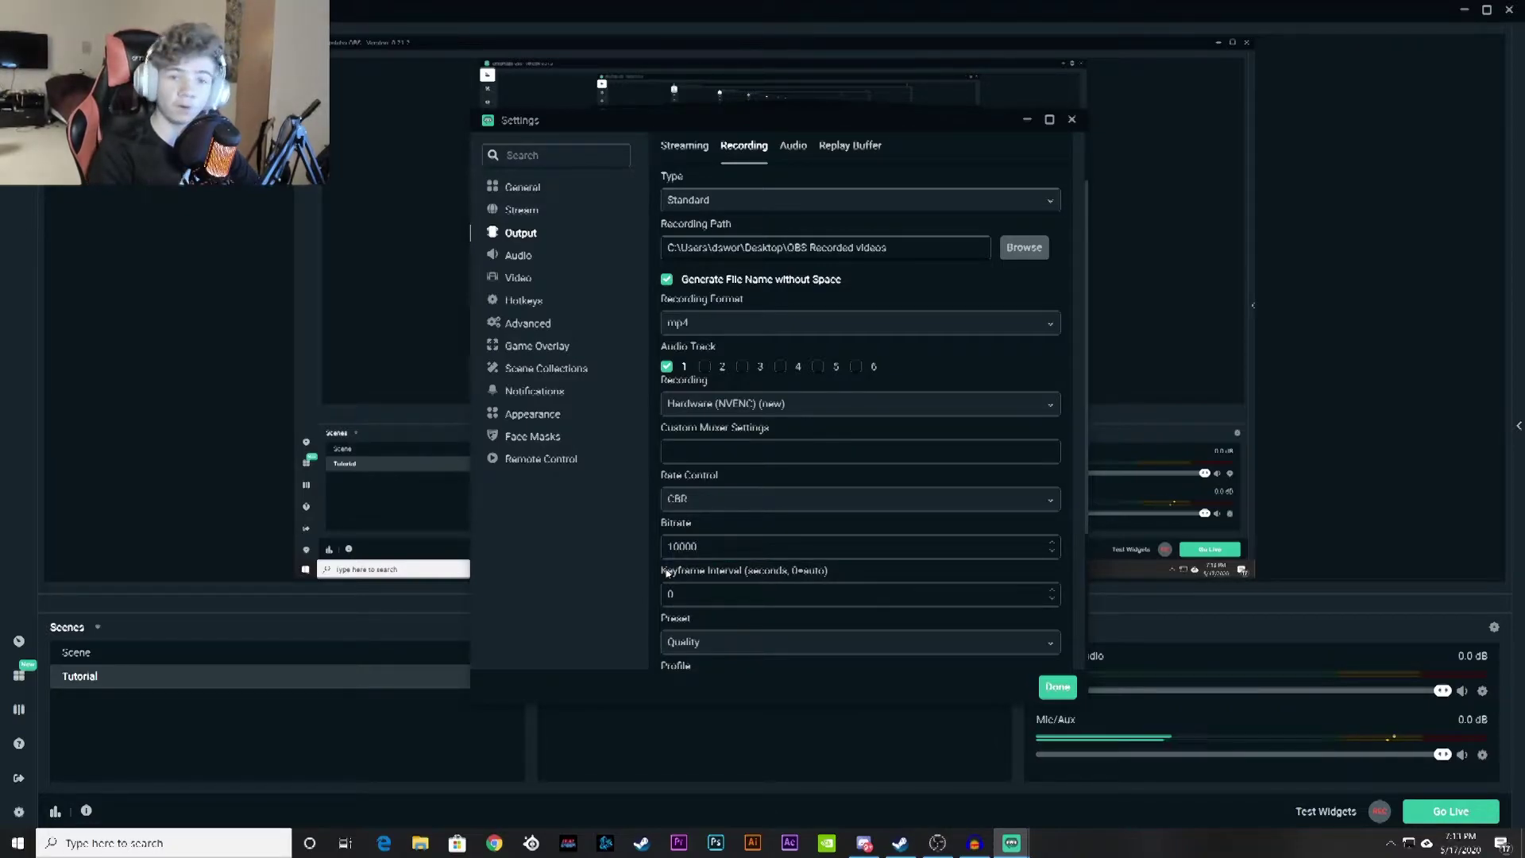
# - Check the encoder and bitrate settings for streaming, and return to the recording settings
pyautogui.click(684, 145)
pyautogui.scroll(-1, 786, 438)
pyautogui.scroll(1, 785, 438)
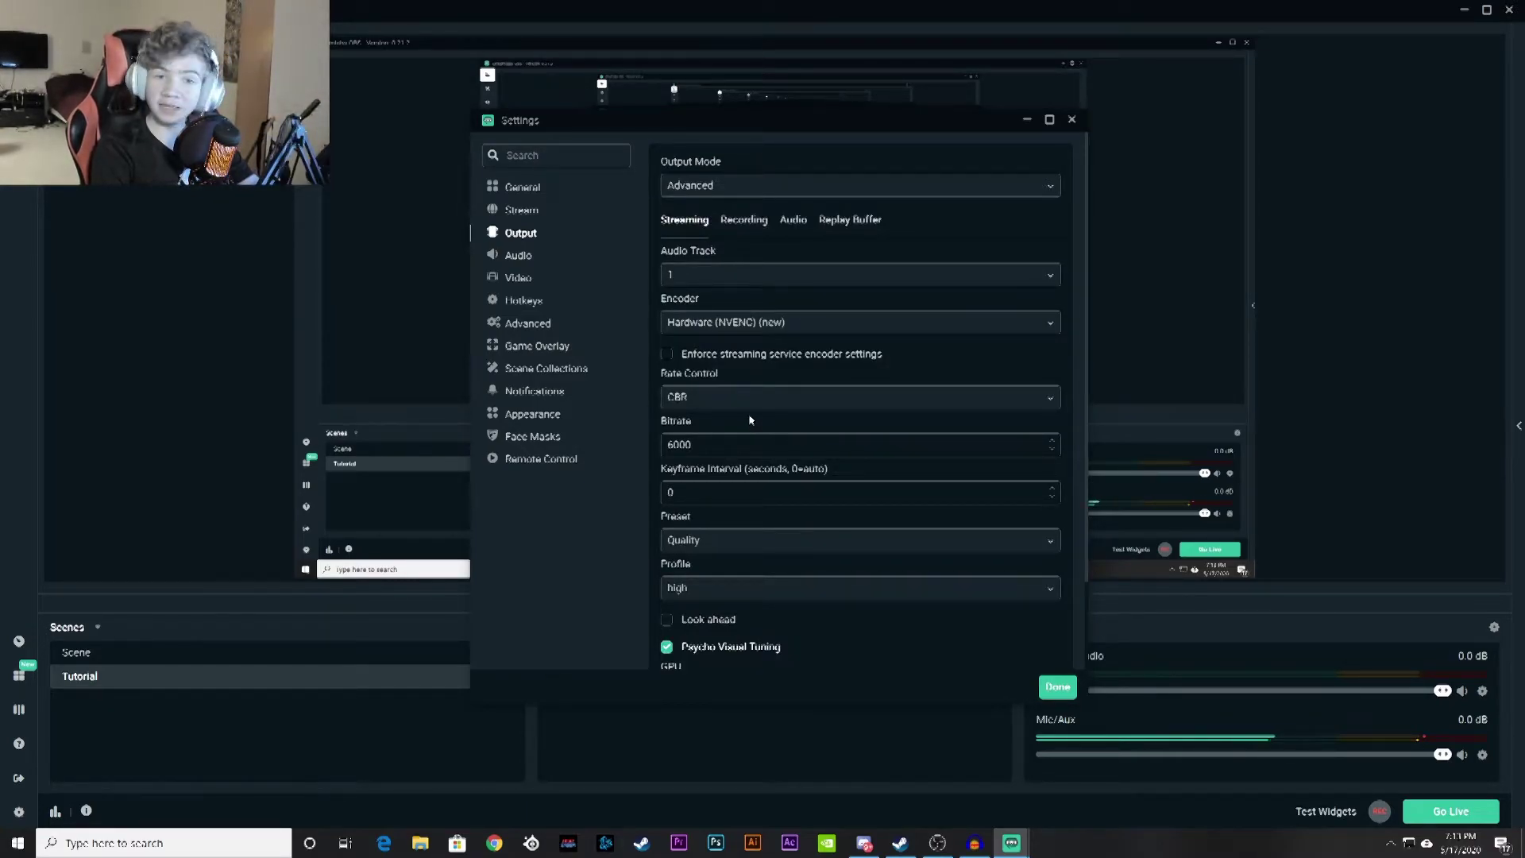
pyautogui.click(745, 220)
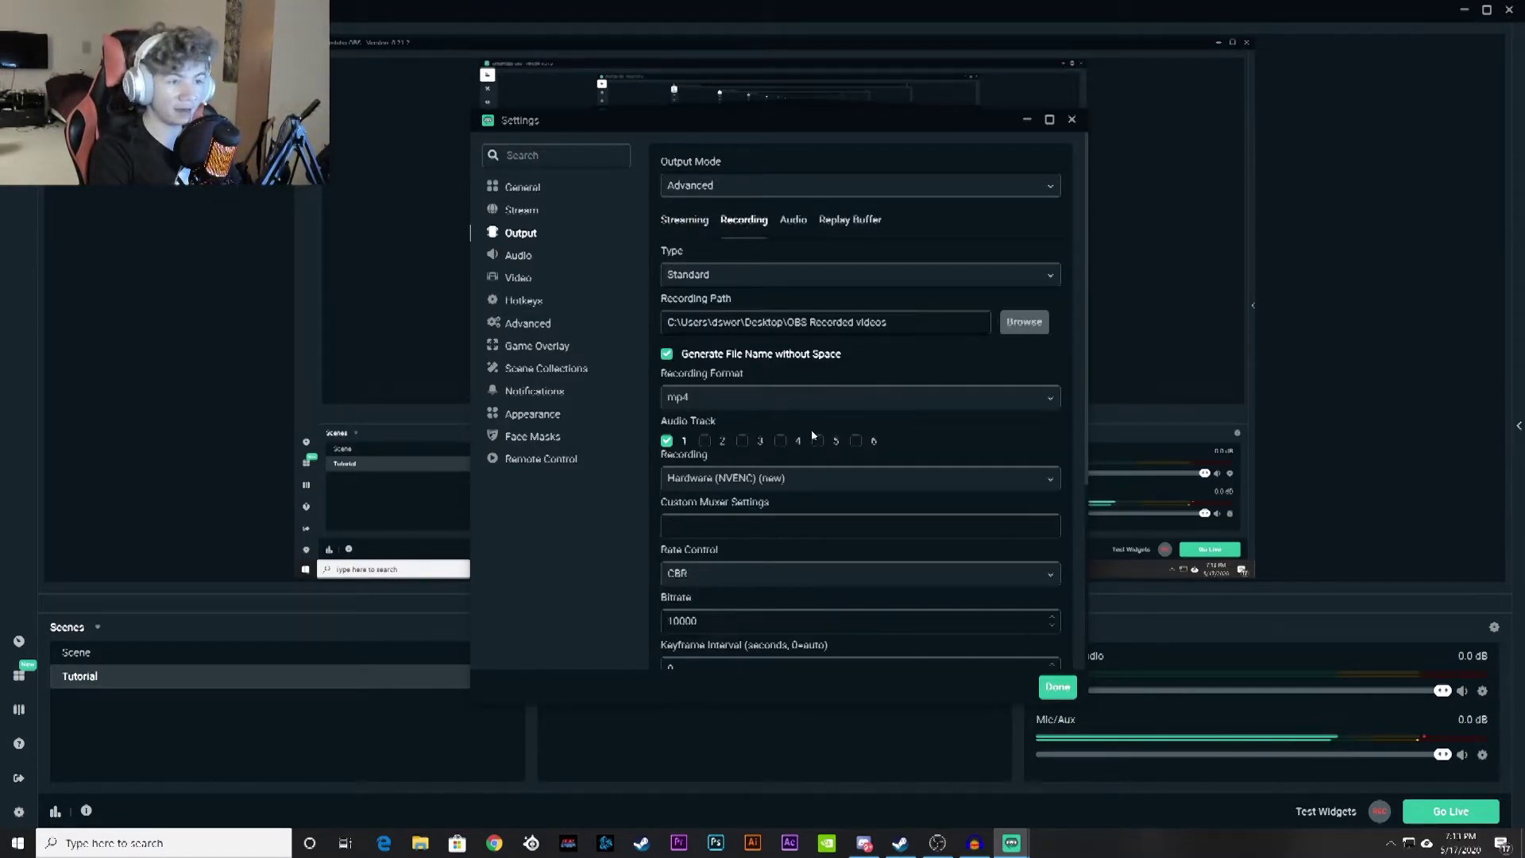
# - Change the recording bitrate to 30000
pyautogui.scroll(-3, 733, 441)
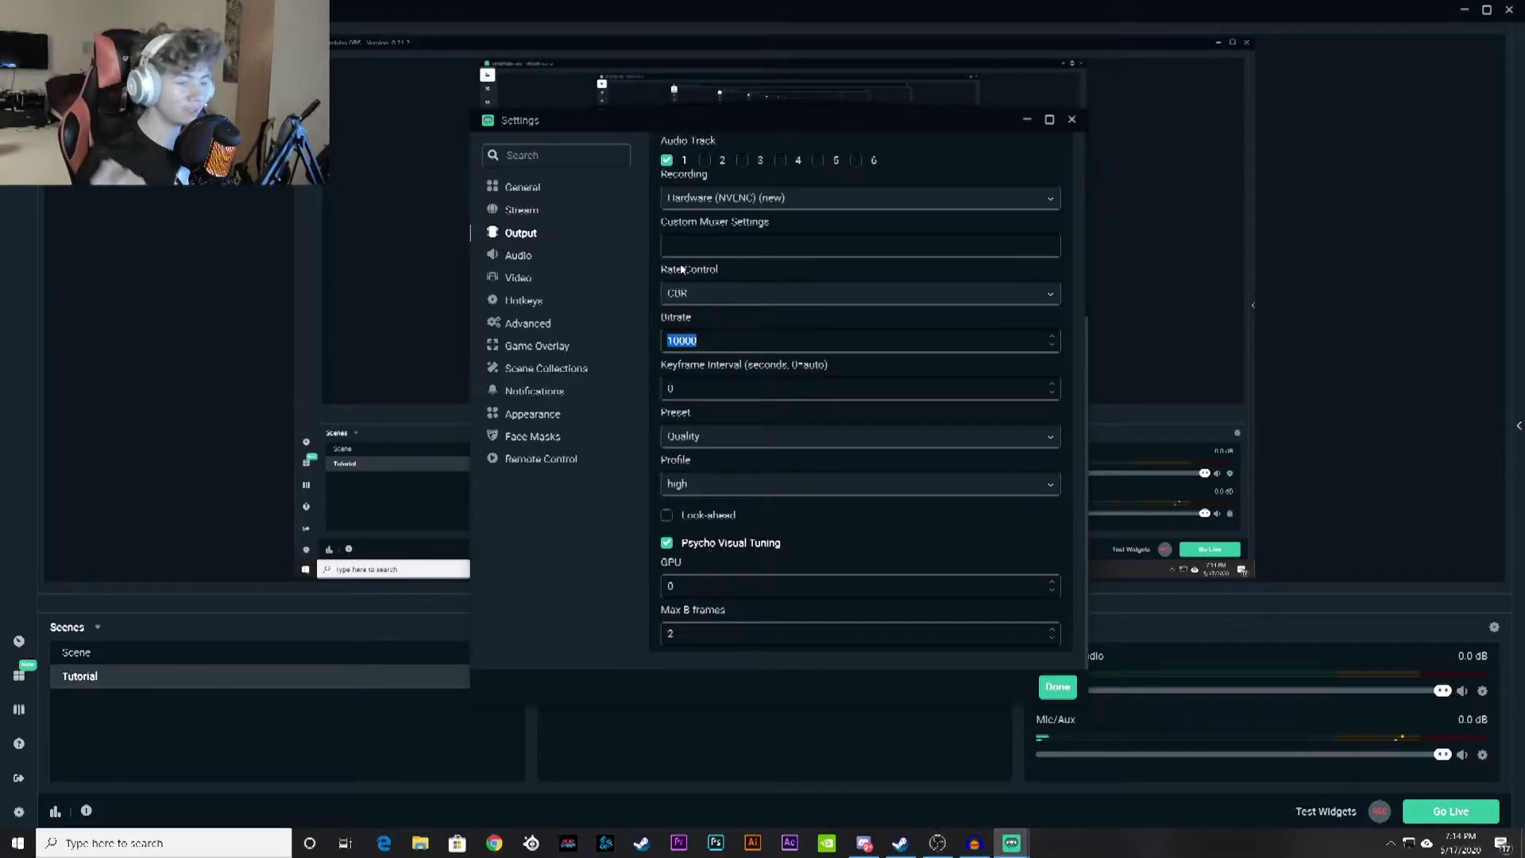
pyautogui.write('200')
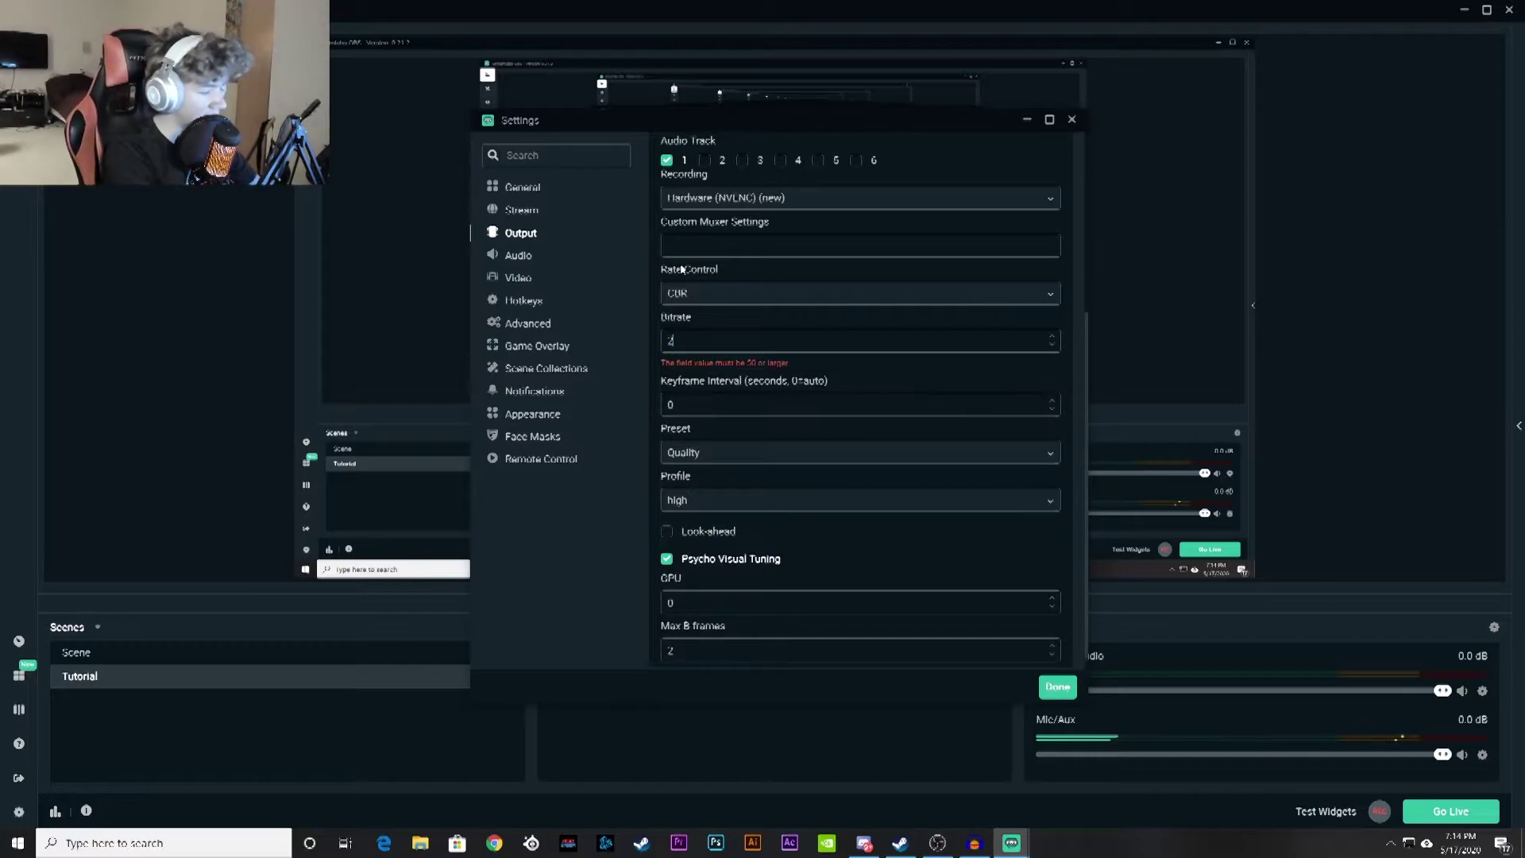
pyautogui.press('BackSpace')
pyautogui.press('BackSpace')
pyautogui.press('BackSpace')
pyautogui.write('30')
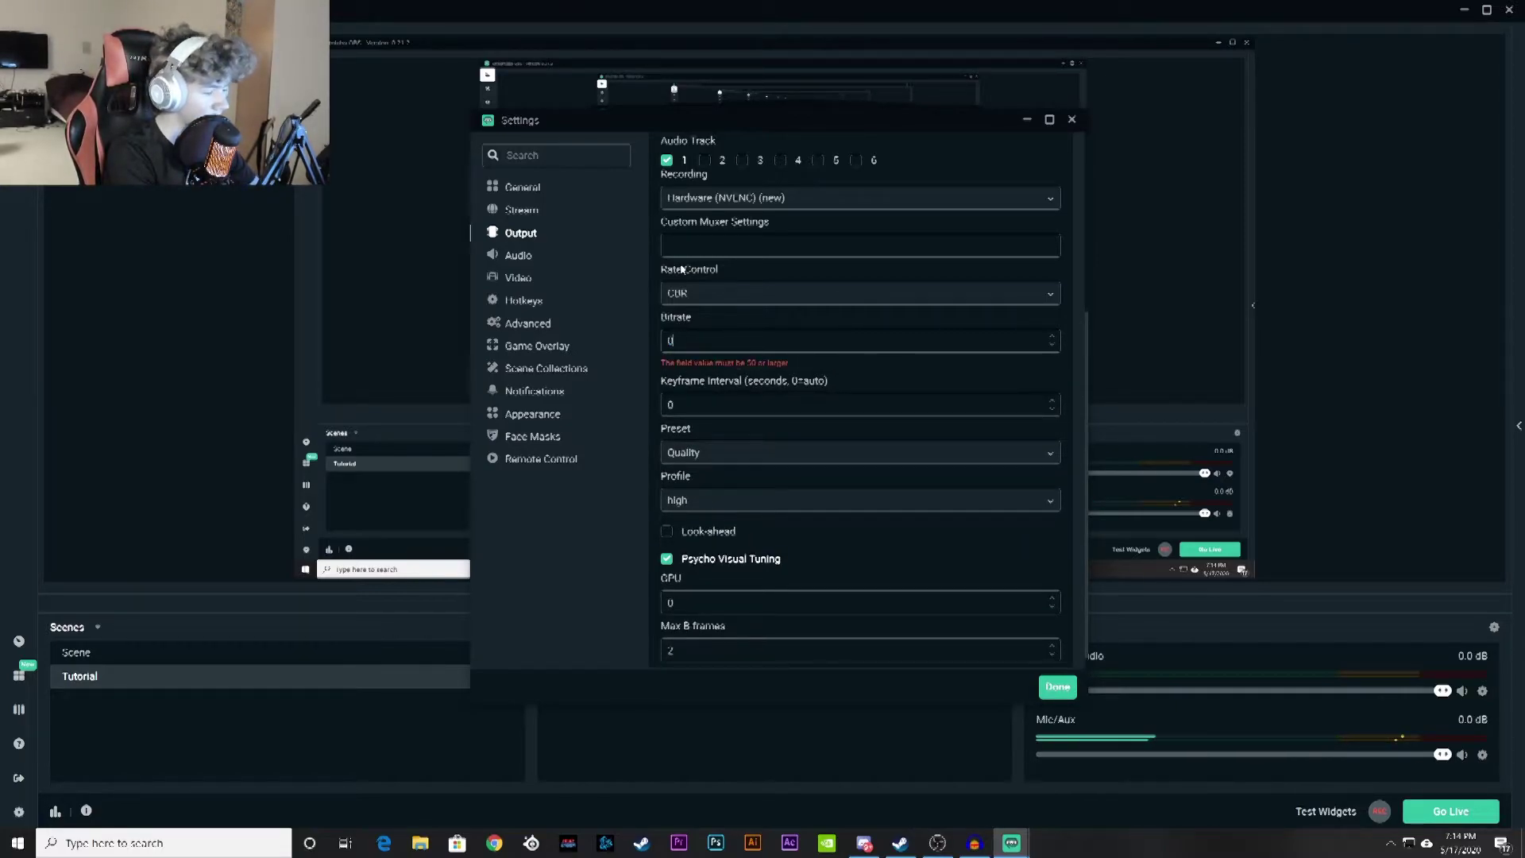
pyautogui.write('000')
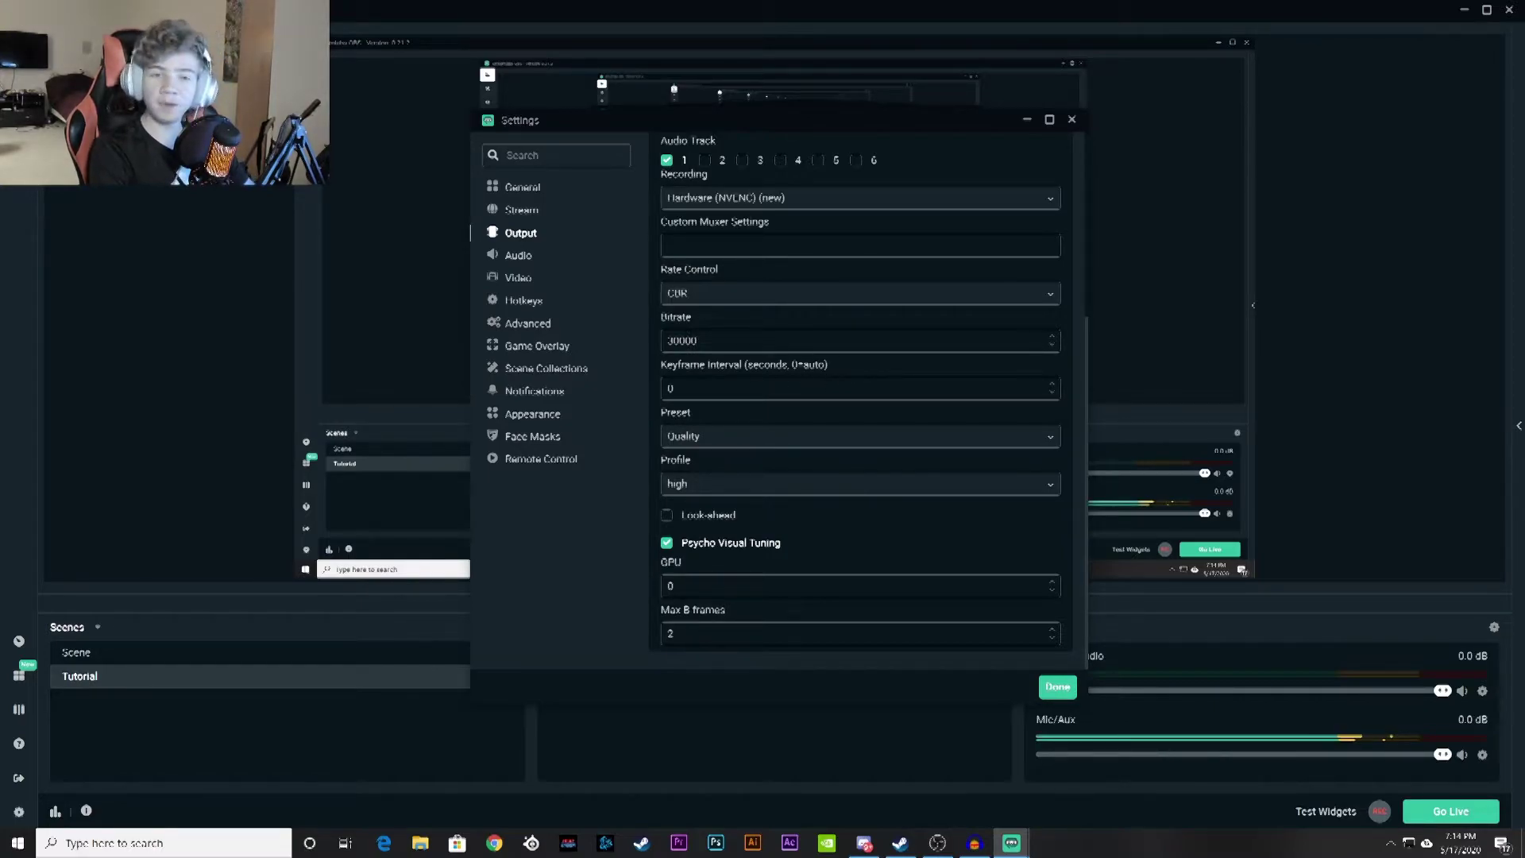
# - Keep the recording encoder preset at Quality and set its profile to main
pyautogui.click(697, 442)
pyautogui.click(680, 489)
pyautogui.click(718, 487)
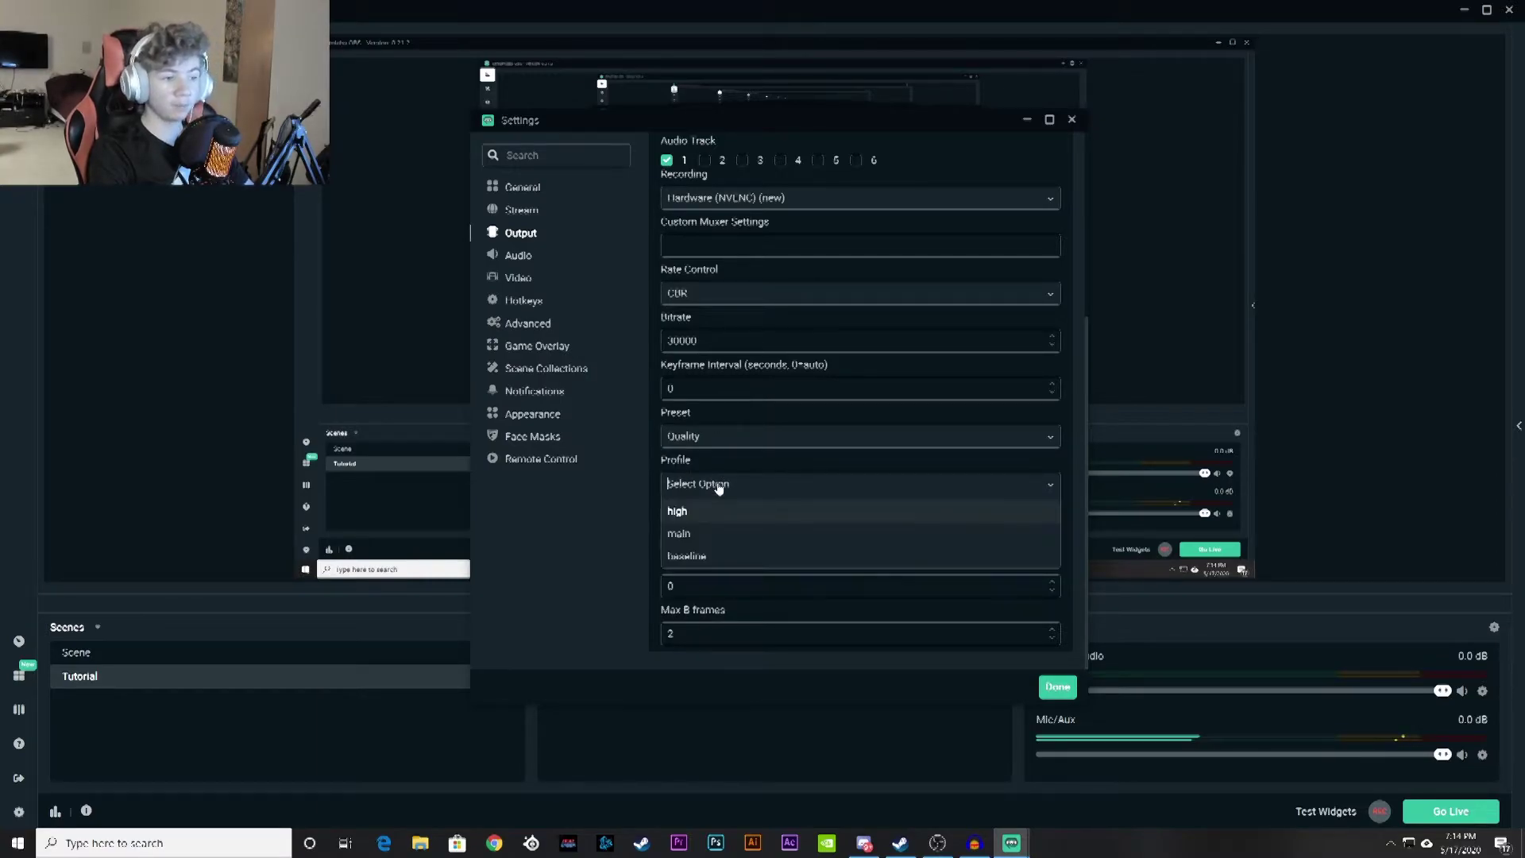
pyautogui.click(686, 534)
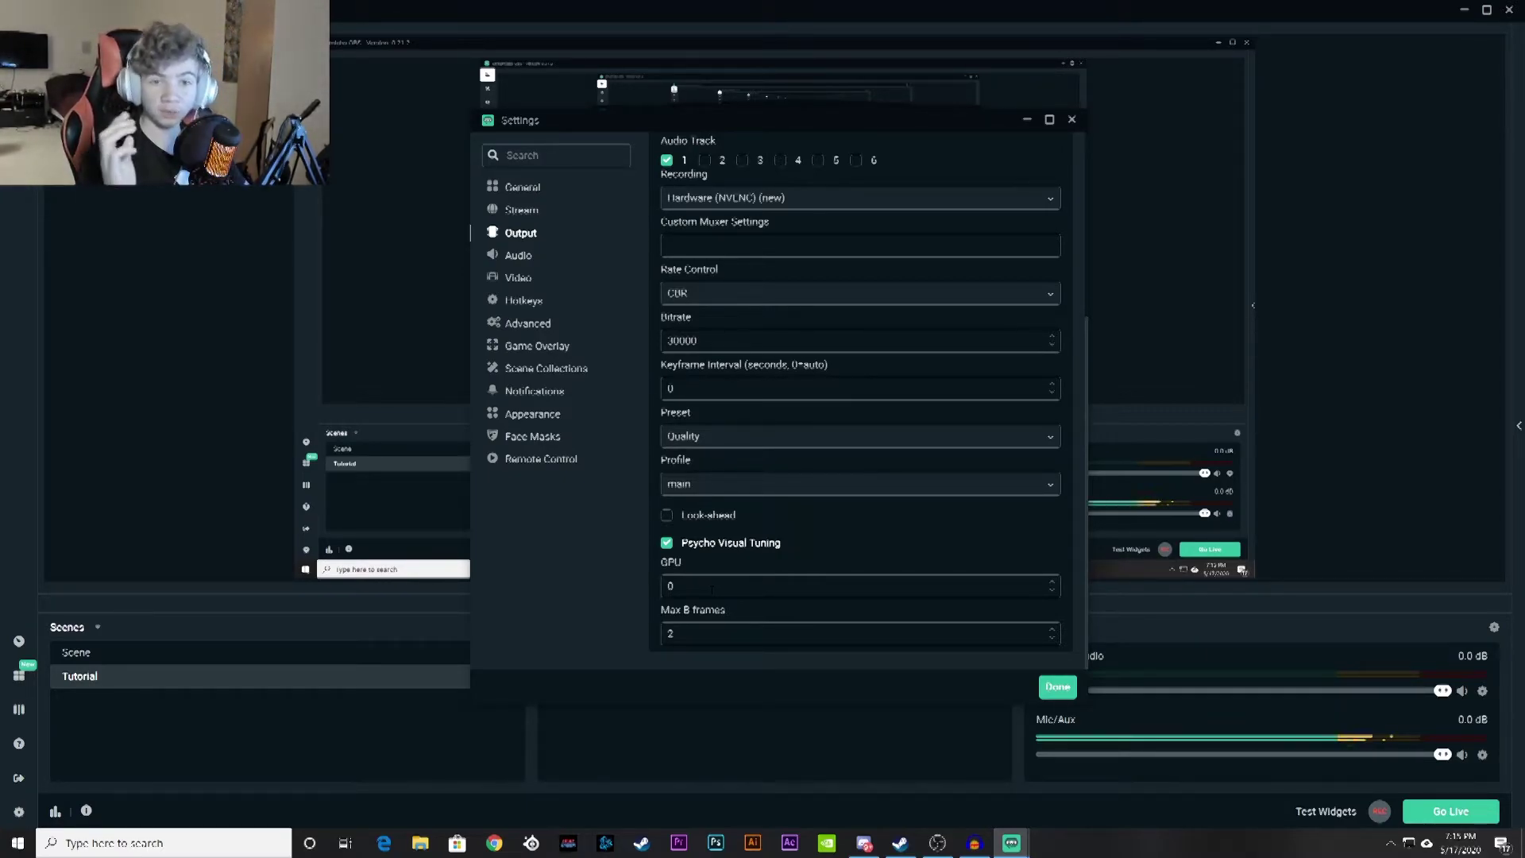
# - Re-enter 0 as the GPU value for the recording encoder
pyautogui.moveTo(713, 588); pyautogui.dragTo(626, 583)
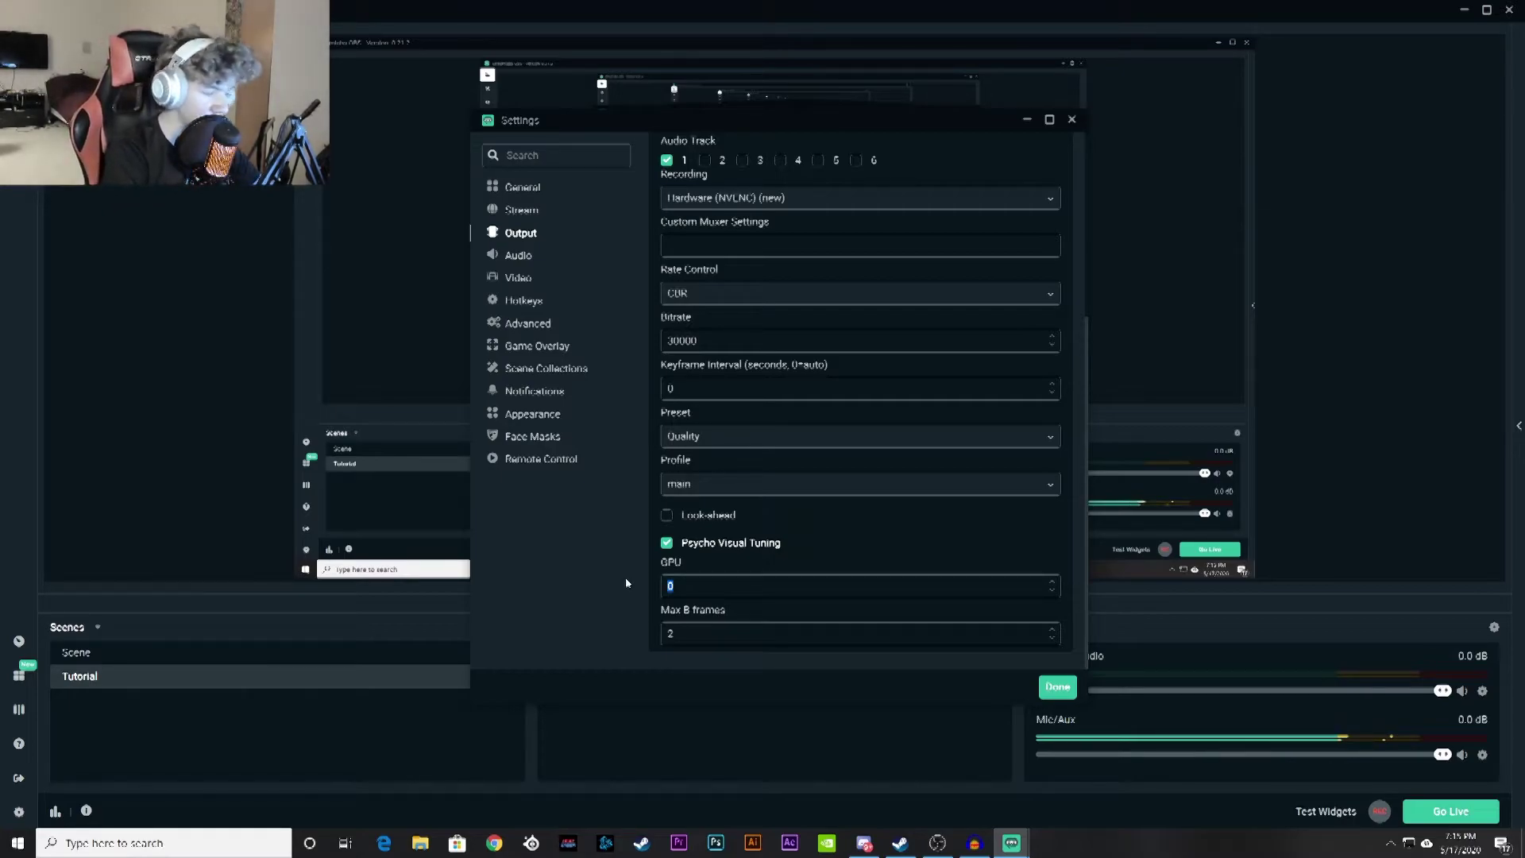
pyautogui.press('BackSpace')
pyautogui.write('0')
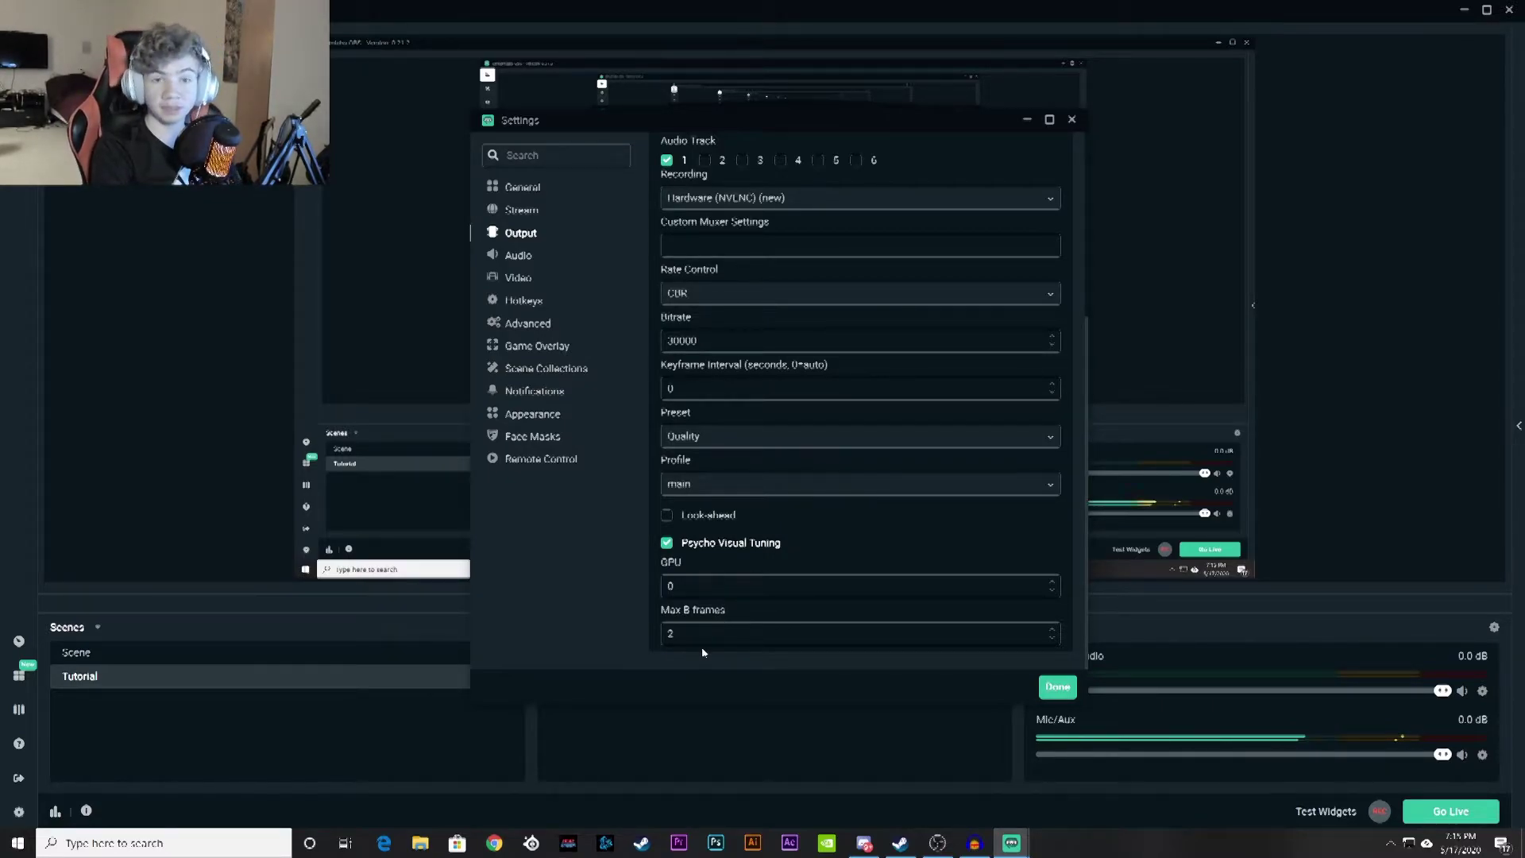
# - Open the audio settings and check the available sample rates, leaving the selection as it is
pyautogui.click(518, 255)
pyautogui.click(715, 185)
pyautogui.click(653, 193)
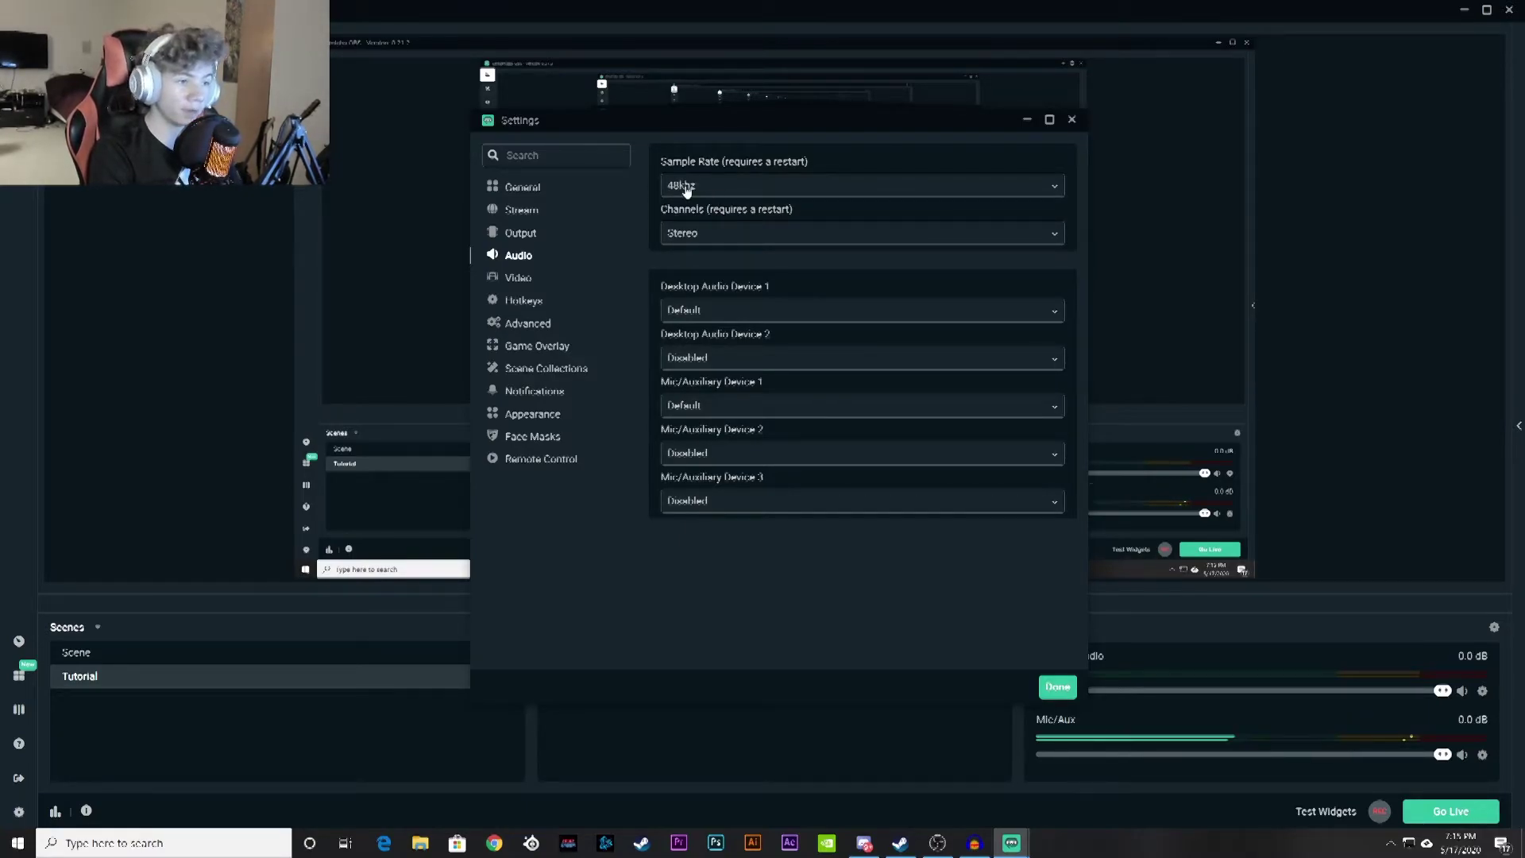
# - Find the Windows sound settings by searching for "sound" and bring up the list of recording devices in the Sound control panel
pyautogui.click(94, 842)
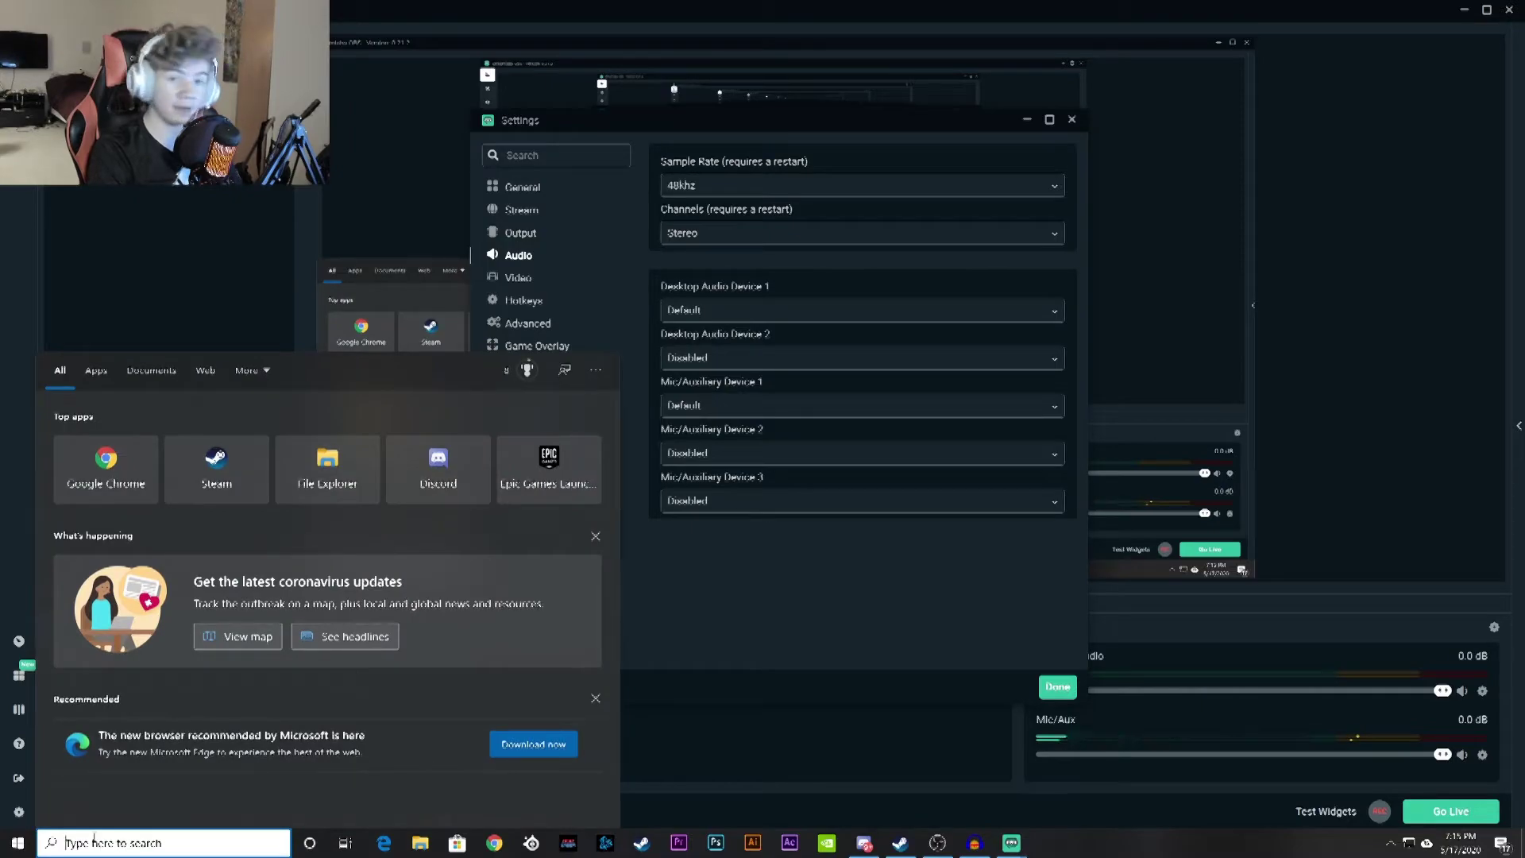
pyautogui.write('sound')
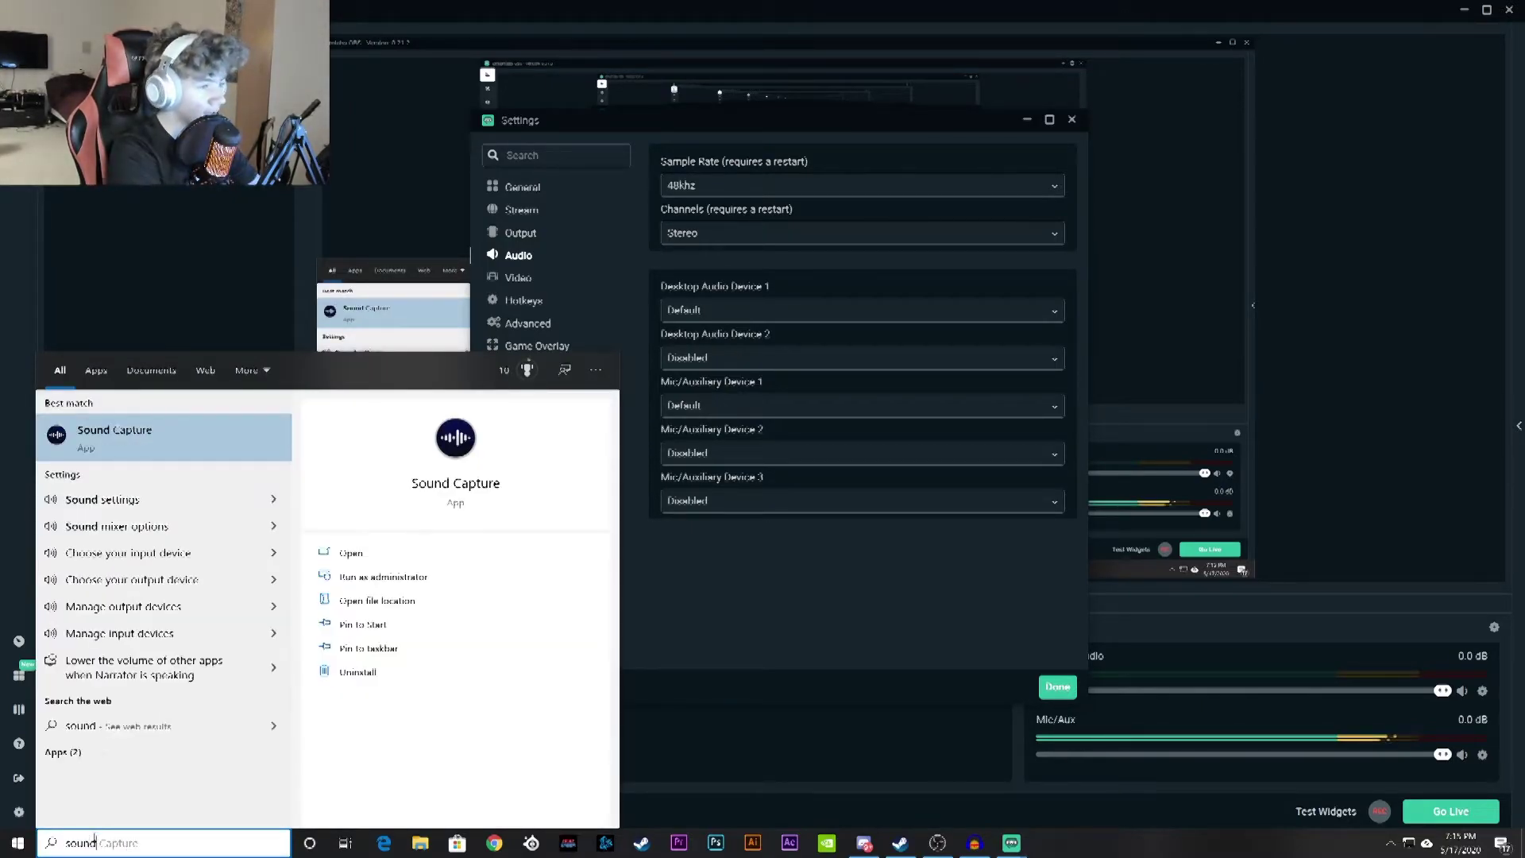
pyautogui.click(118, 498)
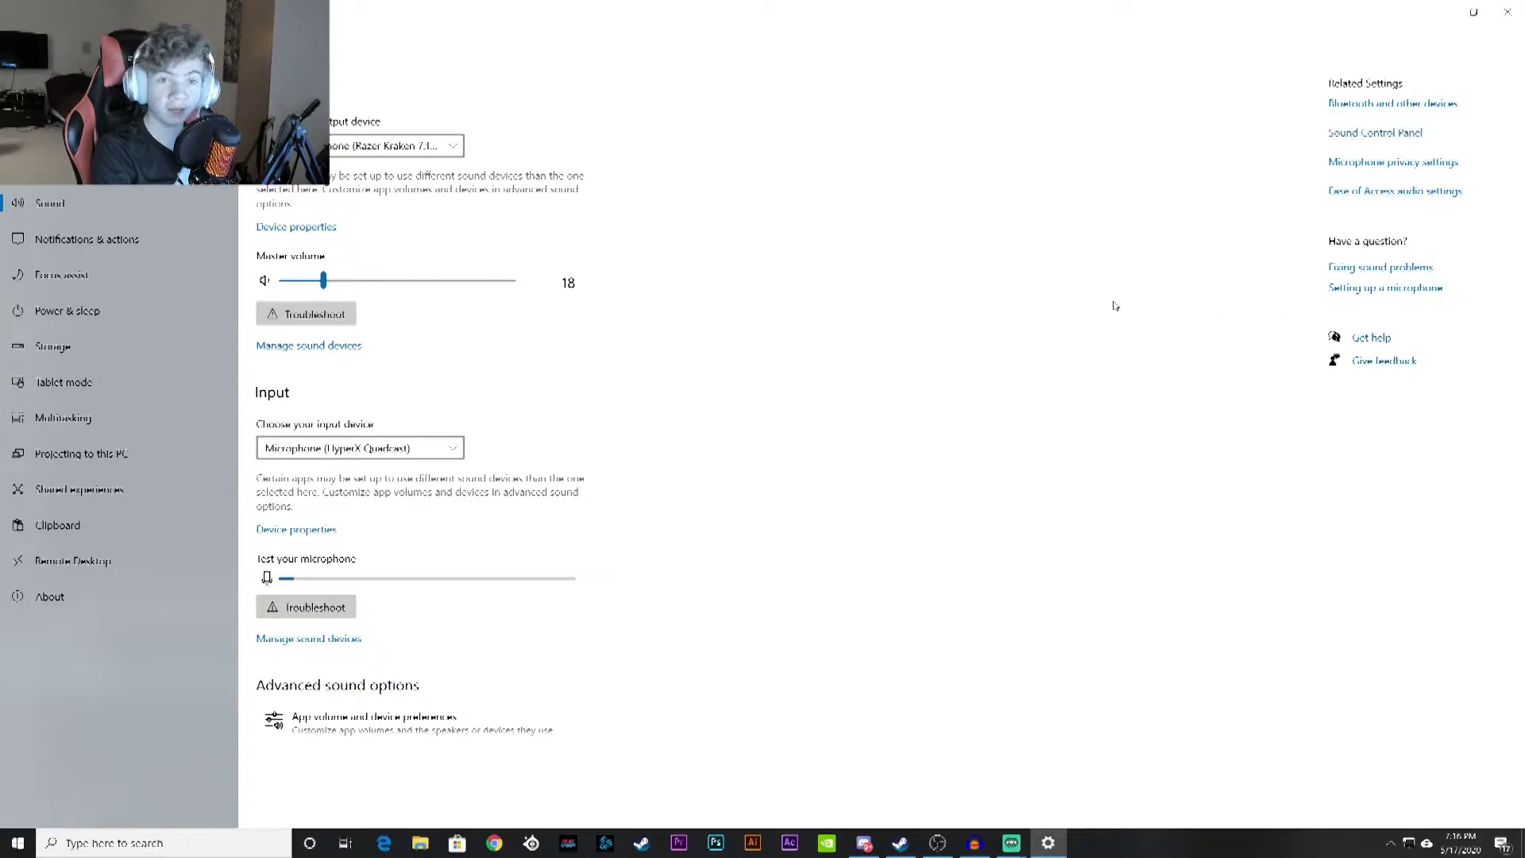
pyautogui.moveTo(242, 104); pyautogui.dragTo(827, 164)
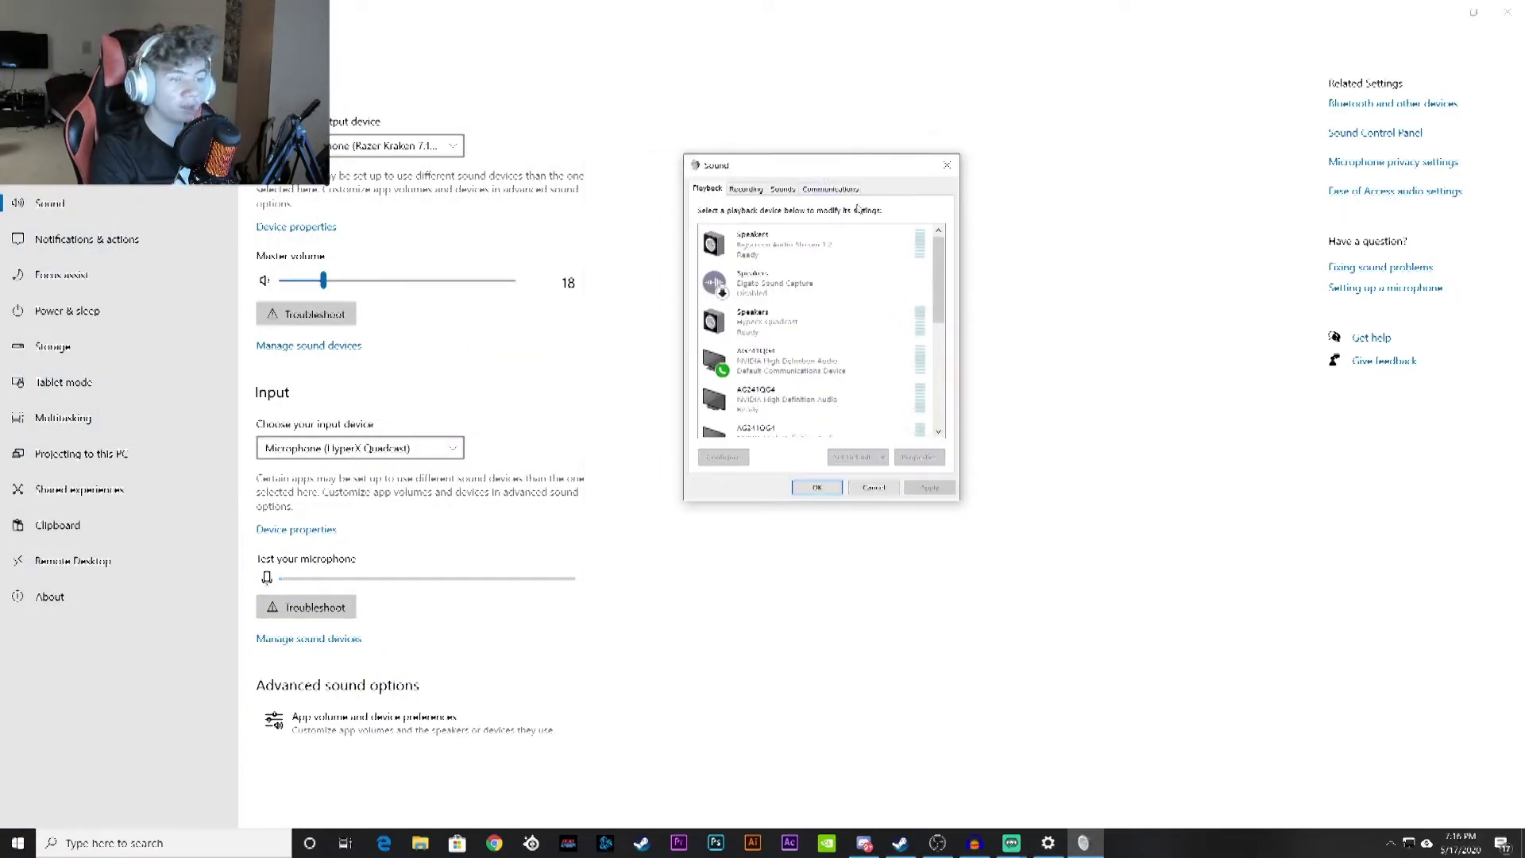
pyautogui.click(744, 190)
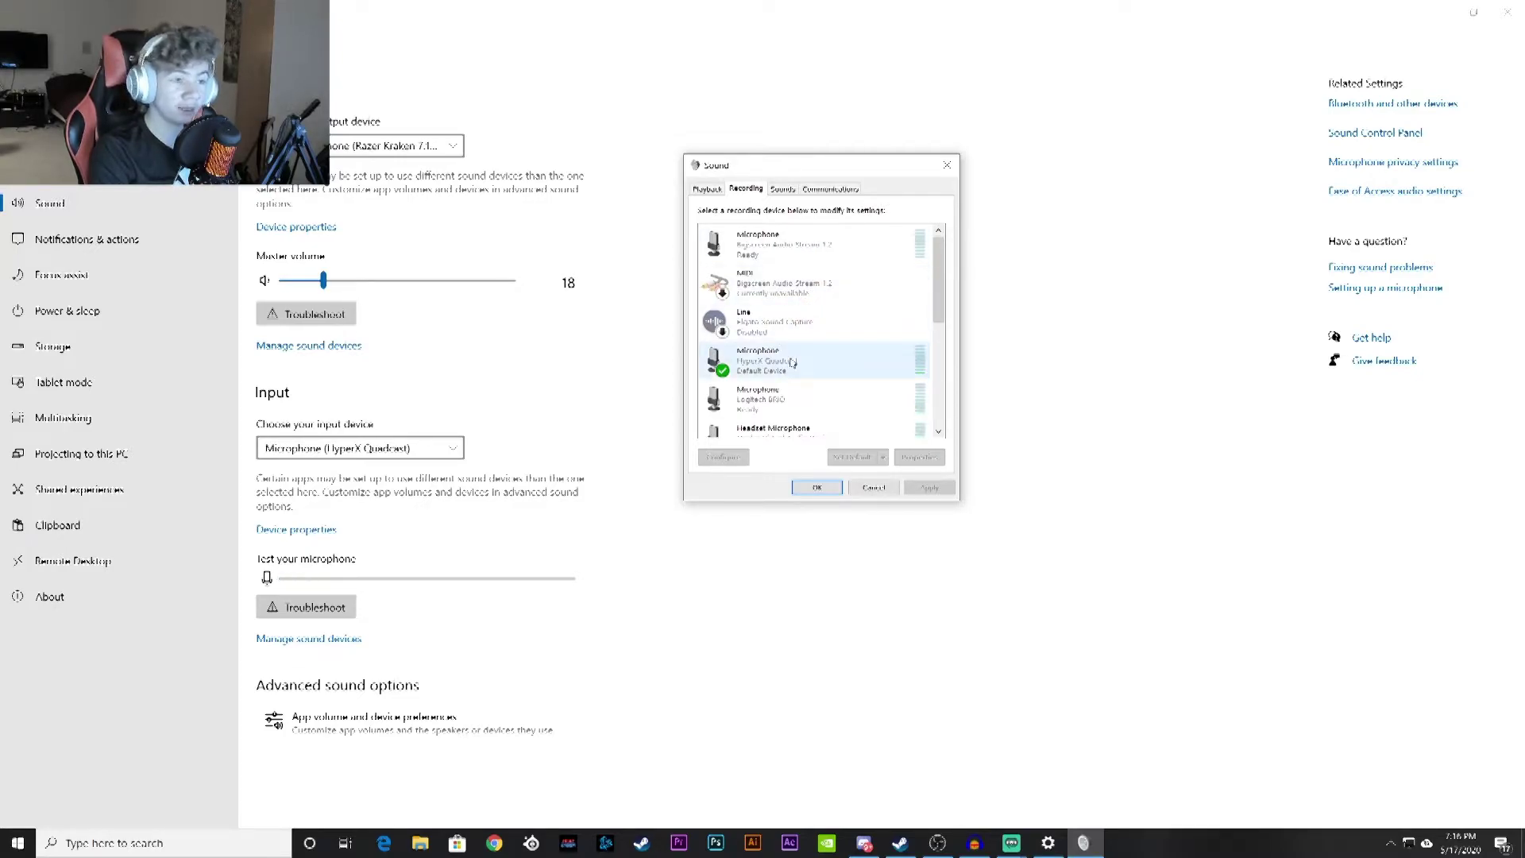
# - Check the default format in the HyperX Quadcast microphone's advanced properties and close both sound dialogs
pyautogui.click(791, 362)
pyautogui.rightClick(792, 362)
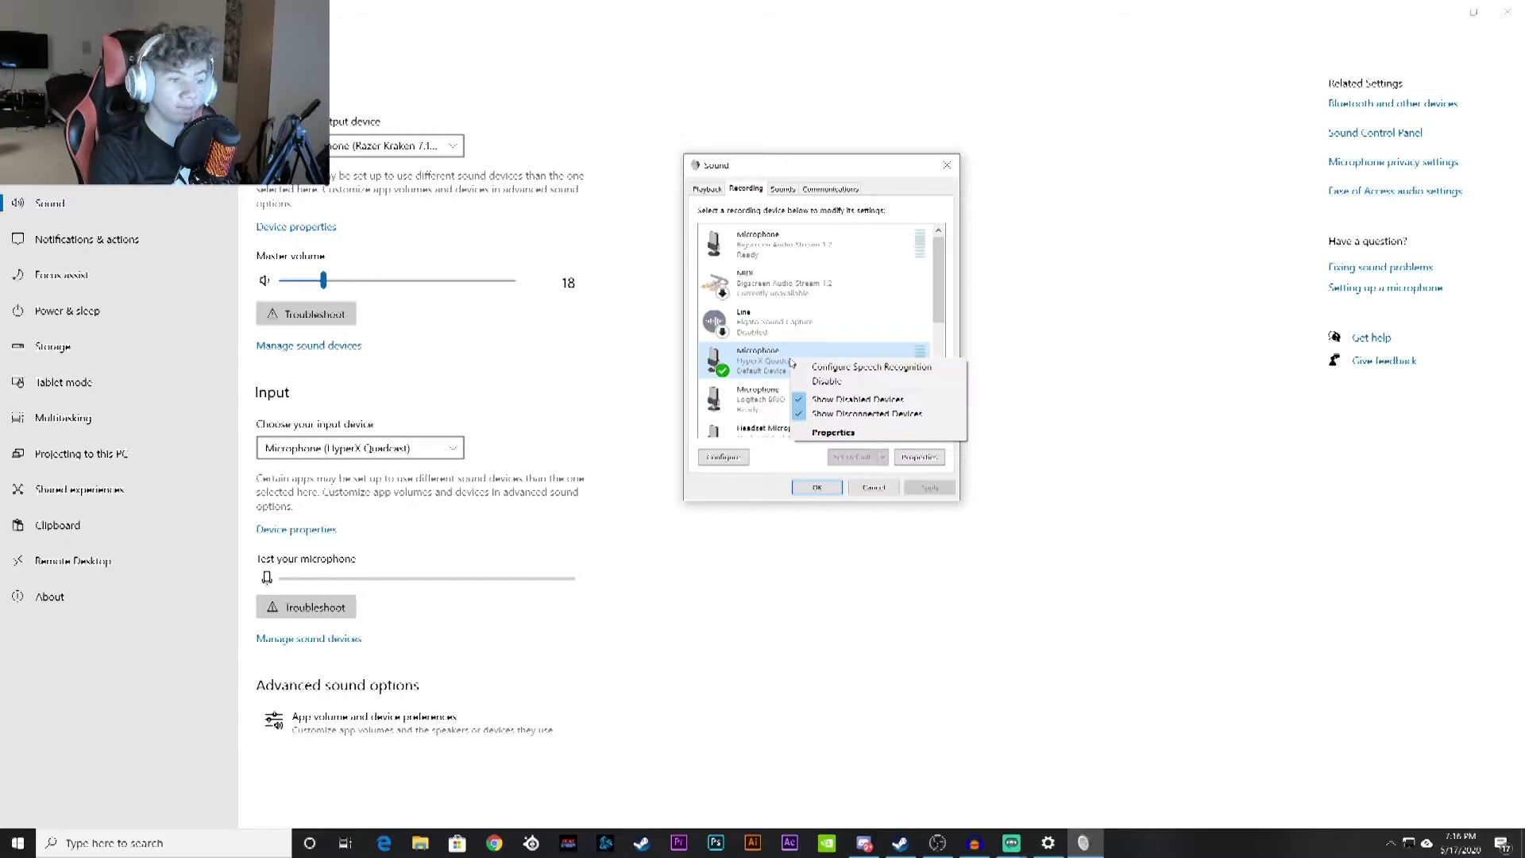
pyautogui.click(834, 433)
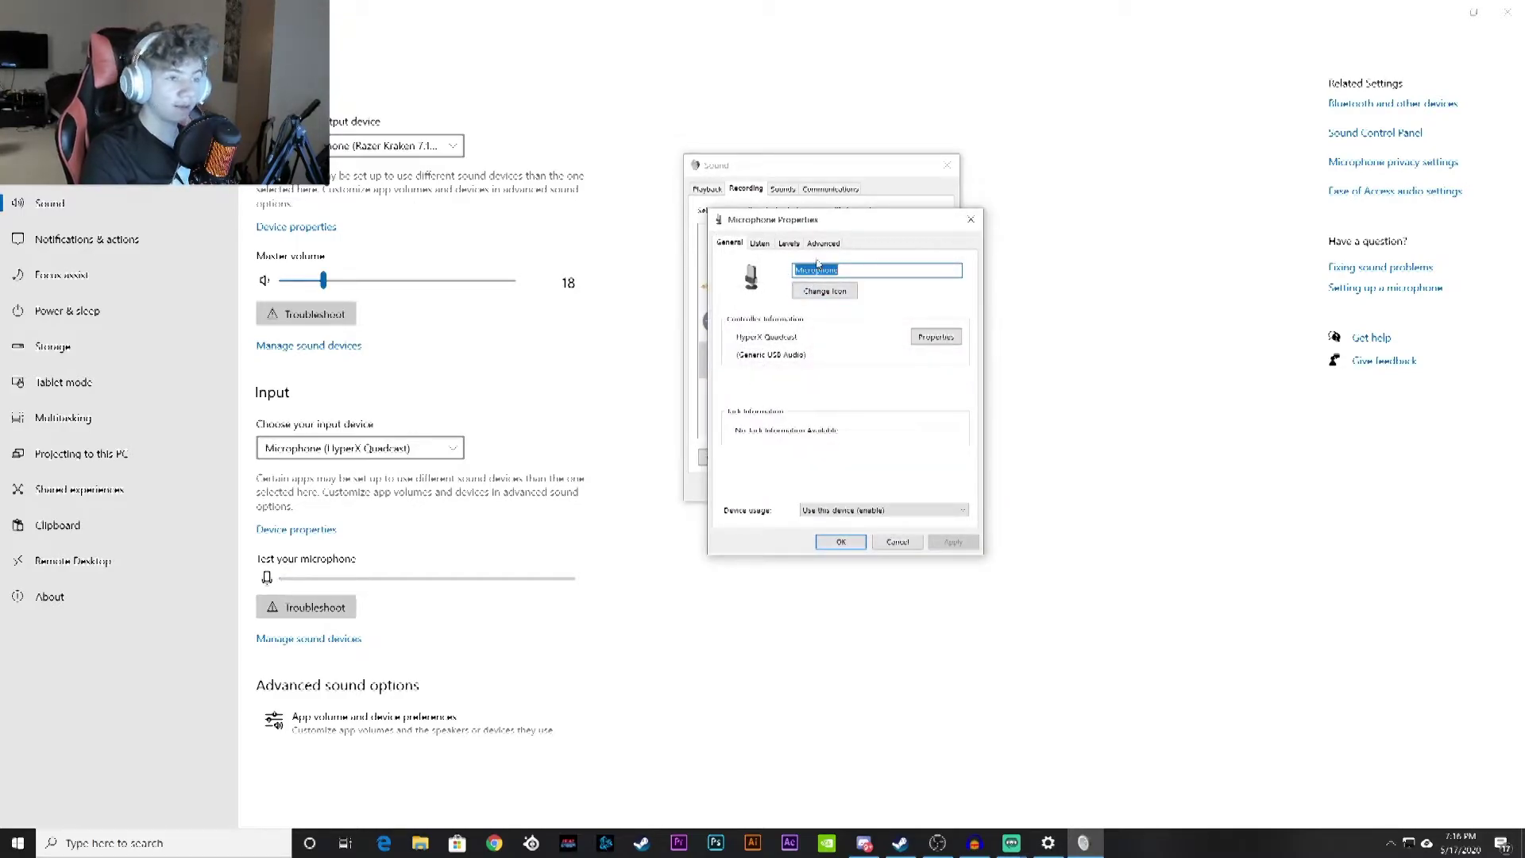
pyautogui.click(823, 245)
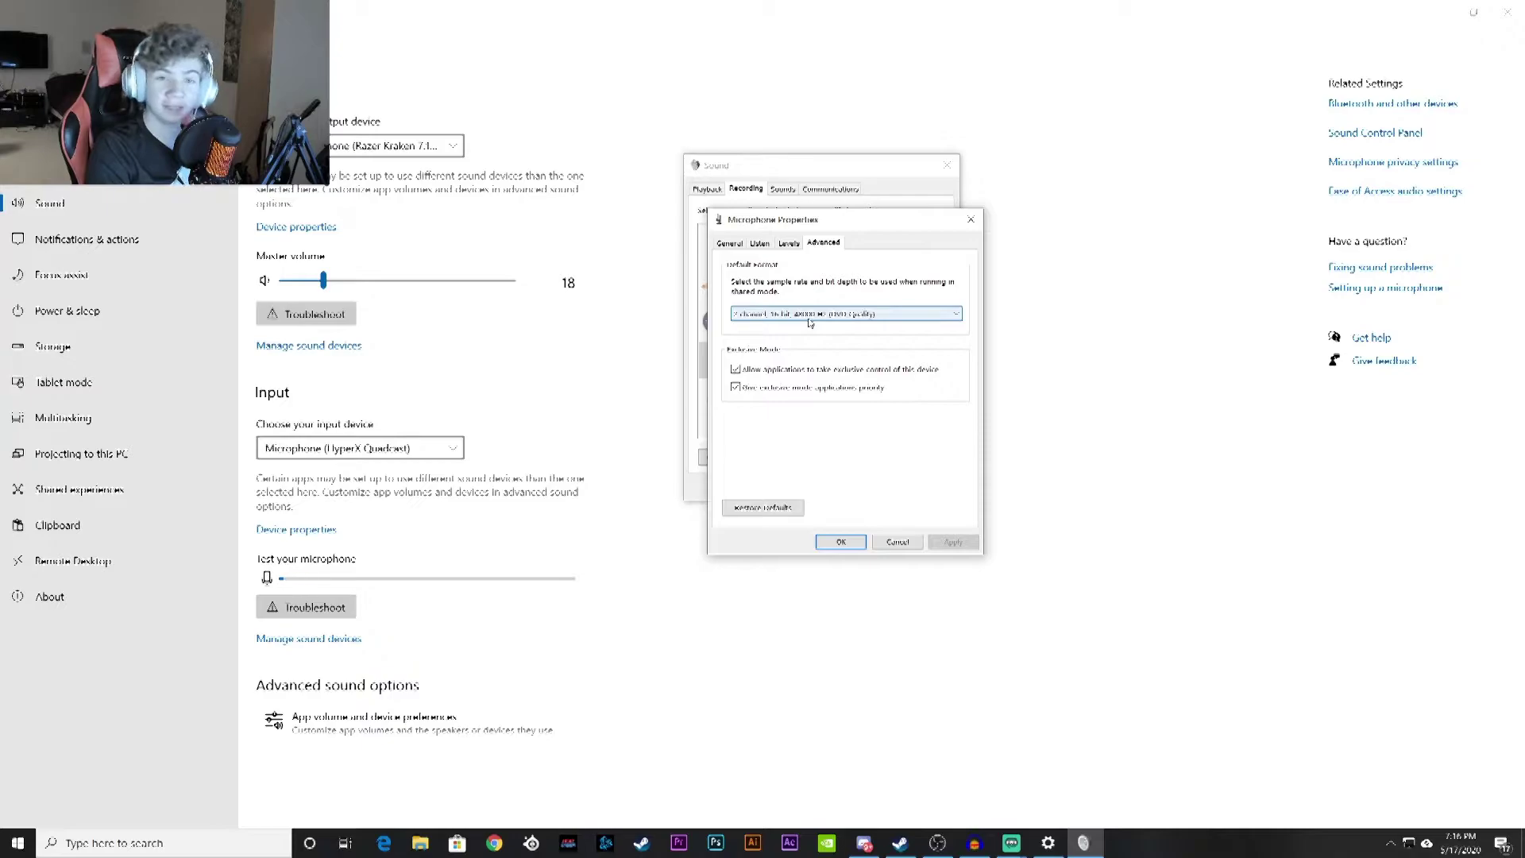
pyautogui.click(970, 219)
pyautogui.click(947, 165)
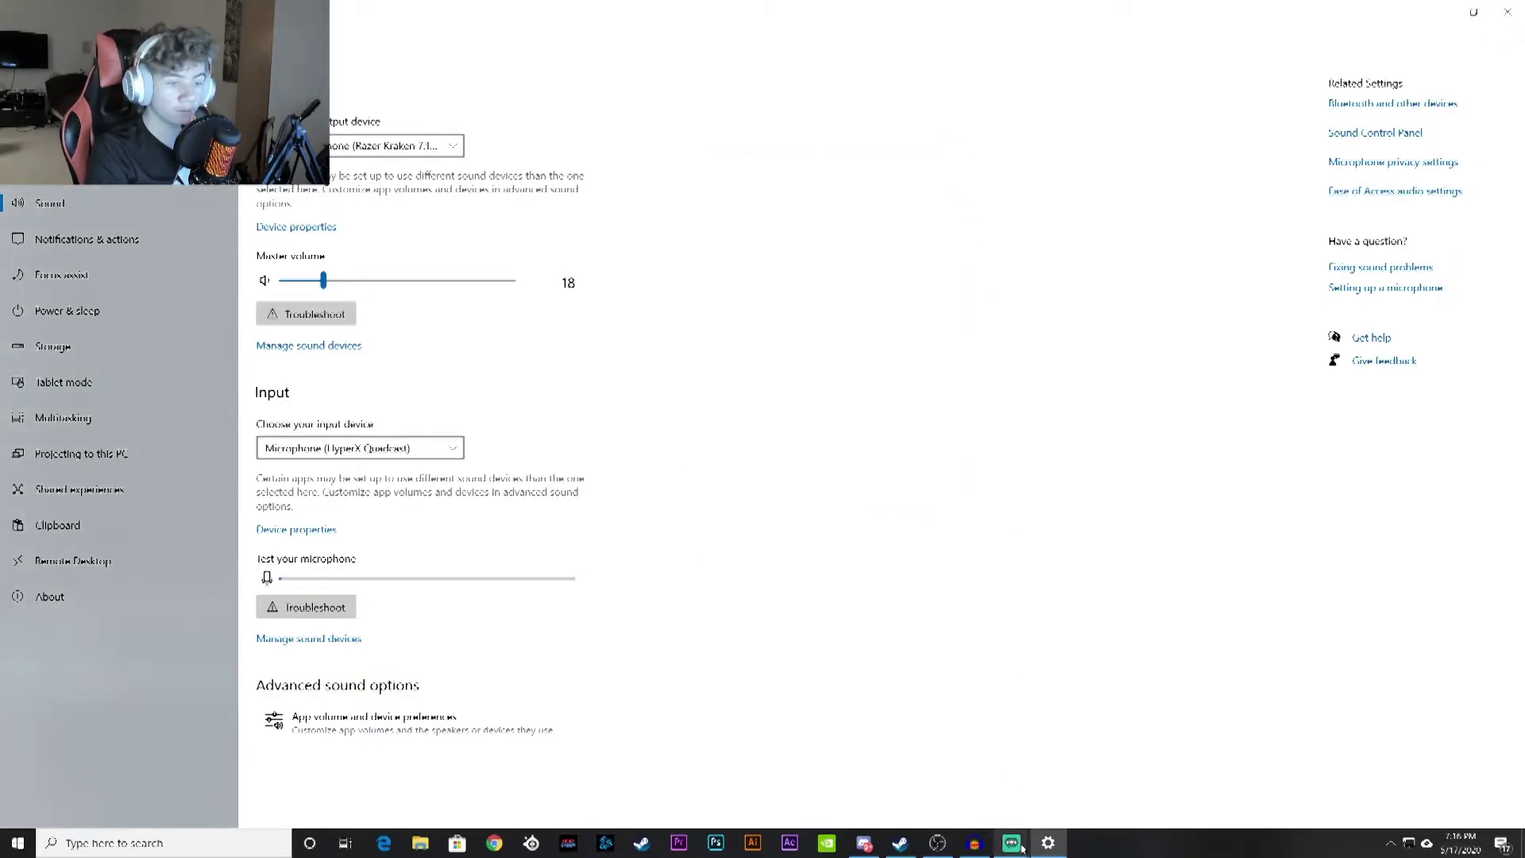
# - Switch back to the Streamlabs OBS settings, keep the sample rate at 48khz and select Stereo for the audio channels
pyautogui.moveTo(1022, 848)
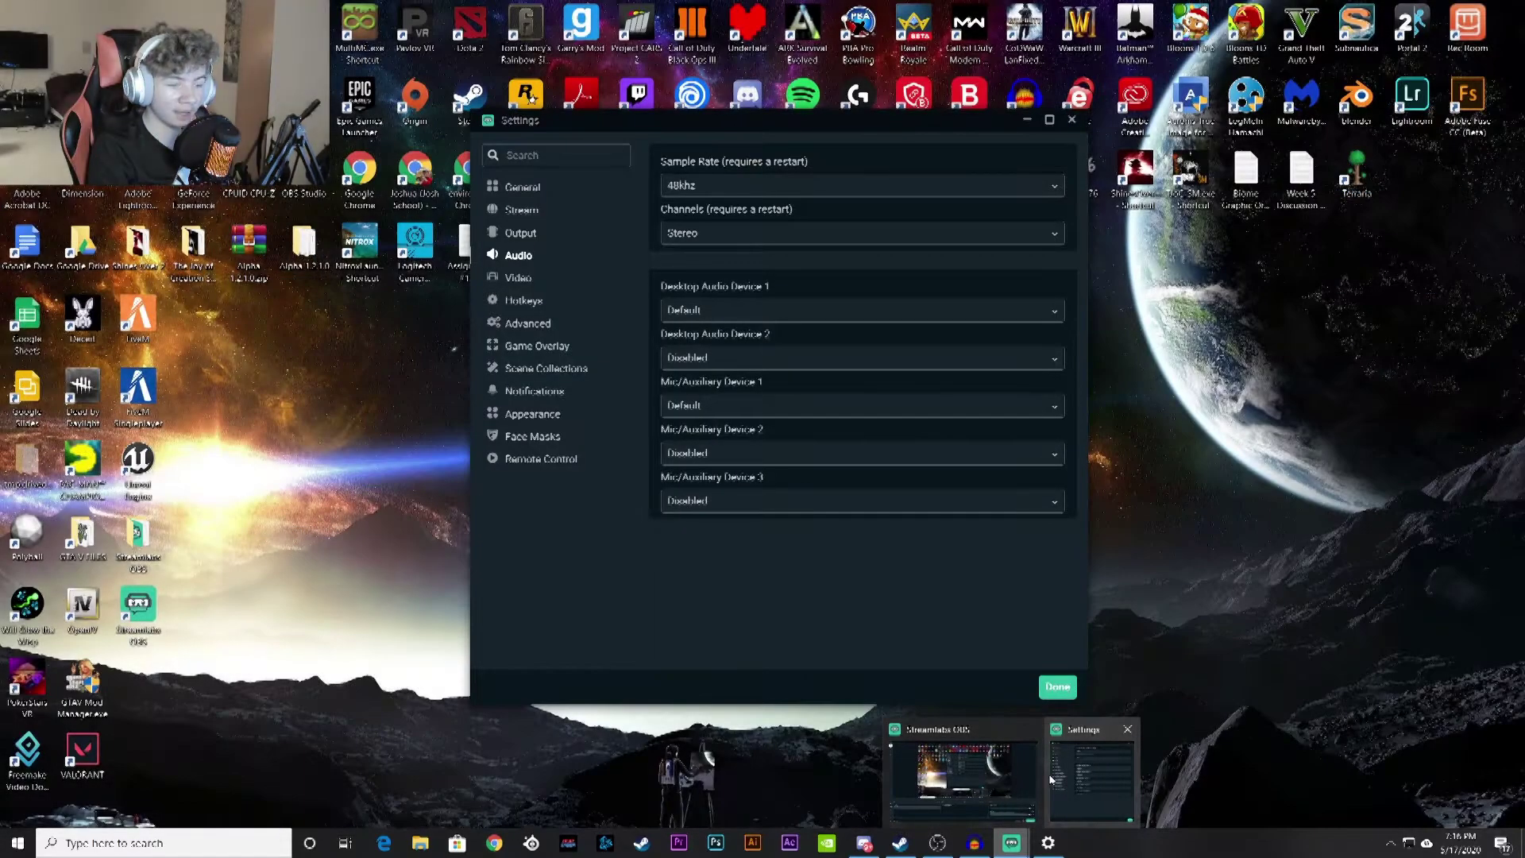
pyautogui.click(1051, 778)
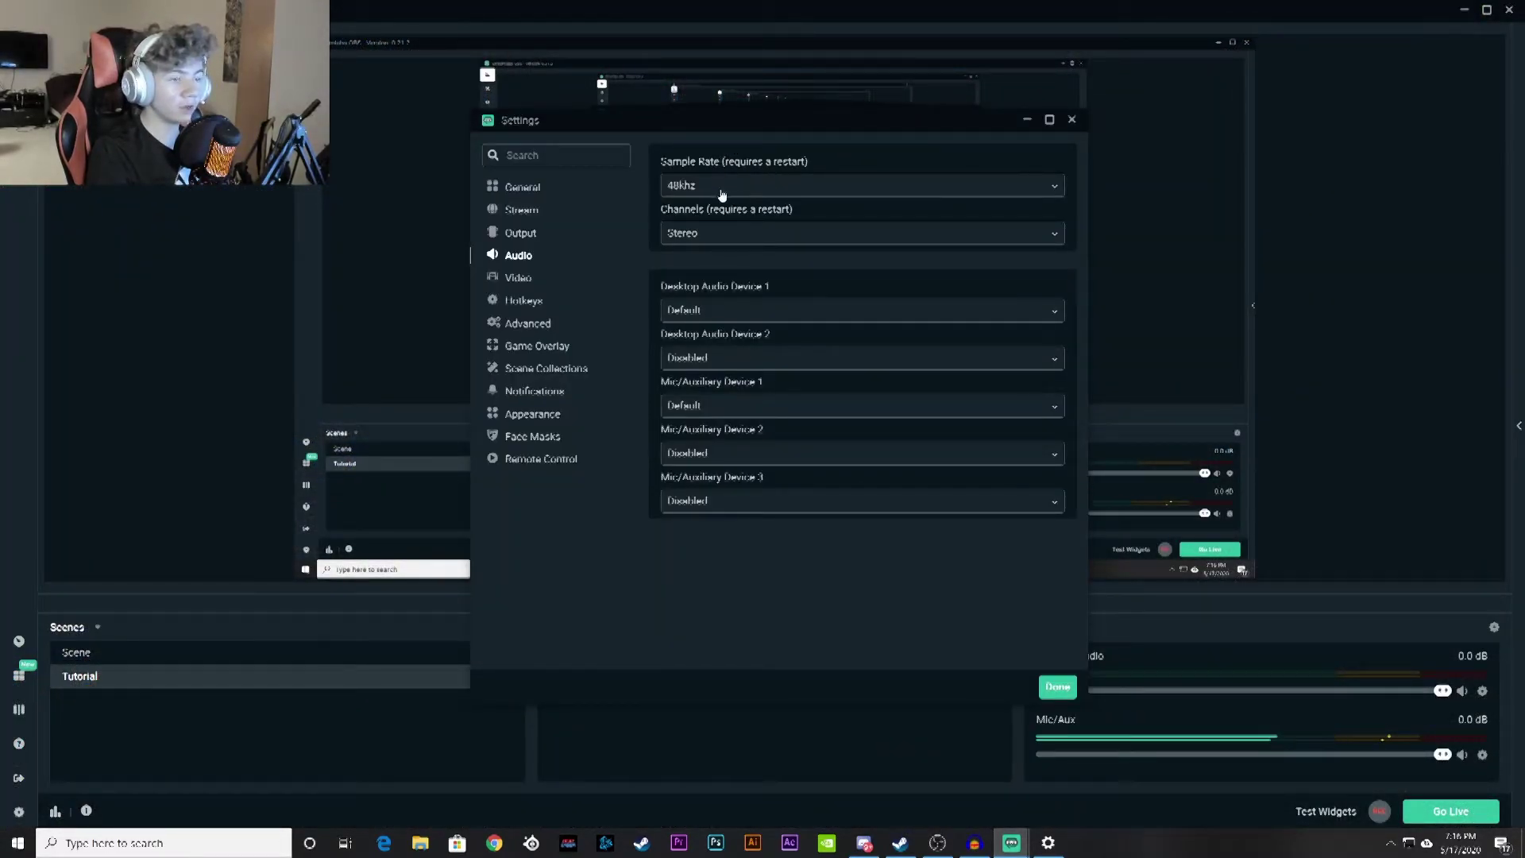
pyautogui.click(694, 189)
pyautogui.click(697, 236)
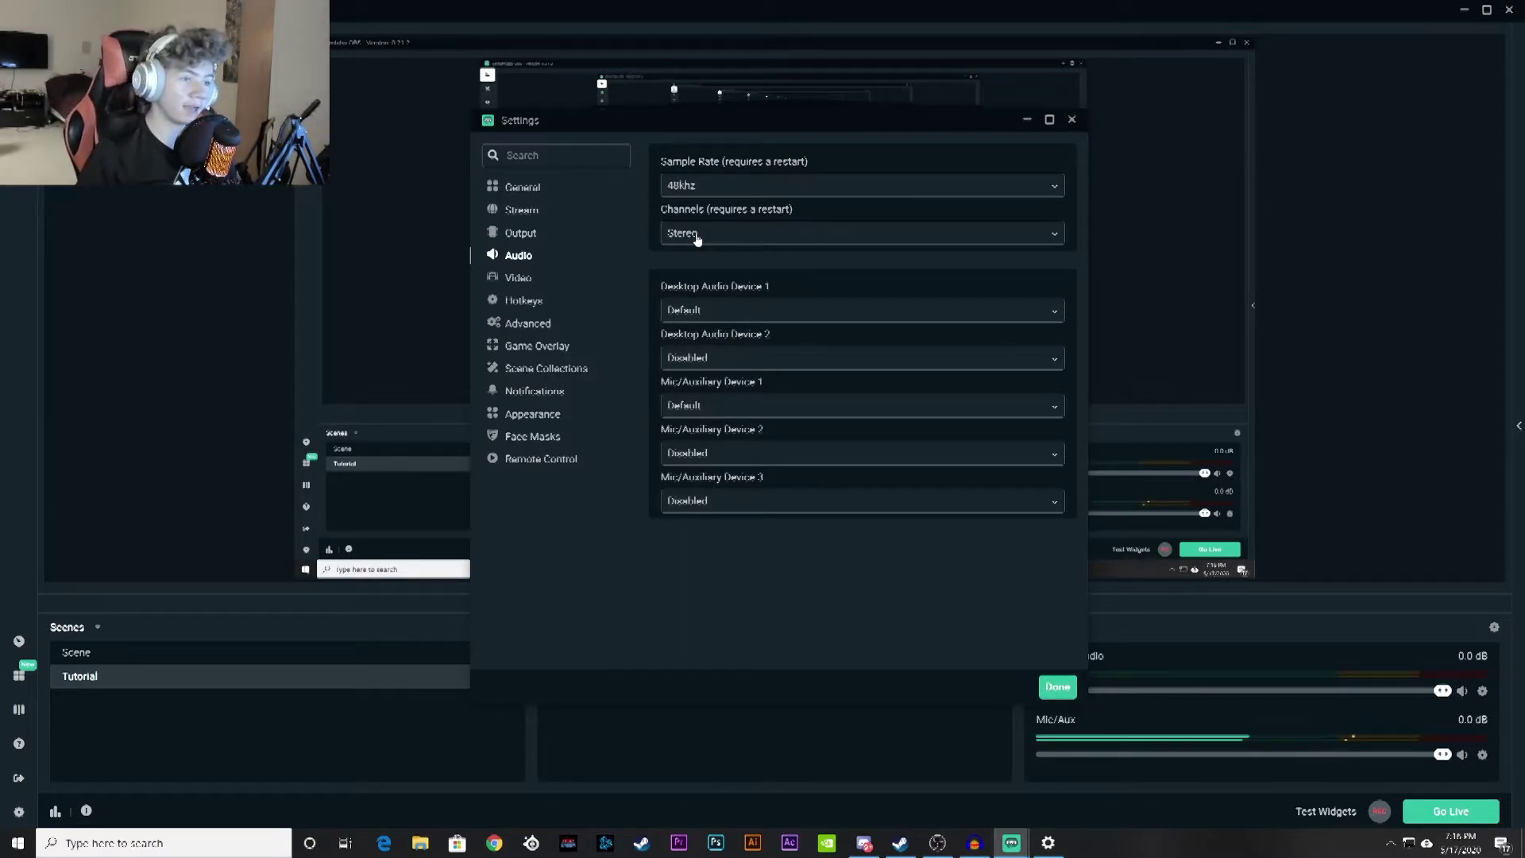
pyautogui.click(732, 239)
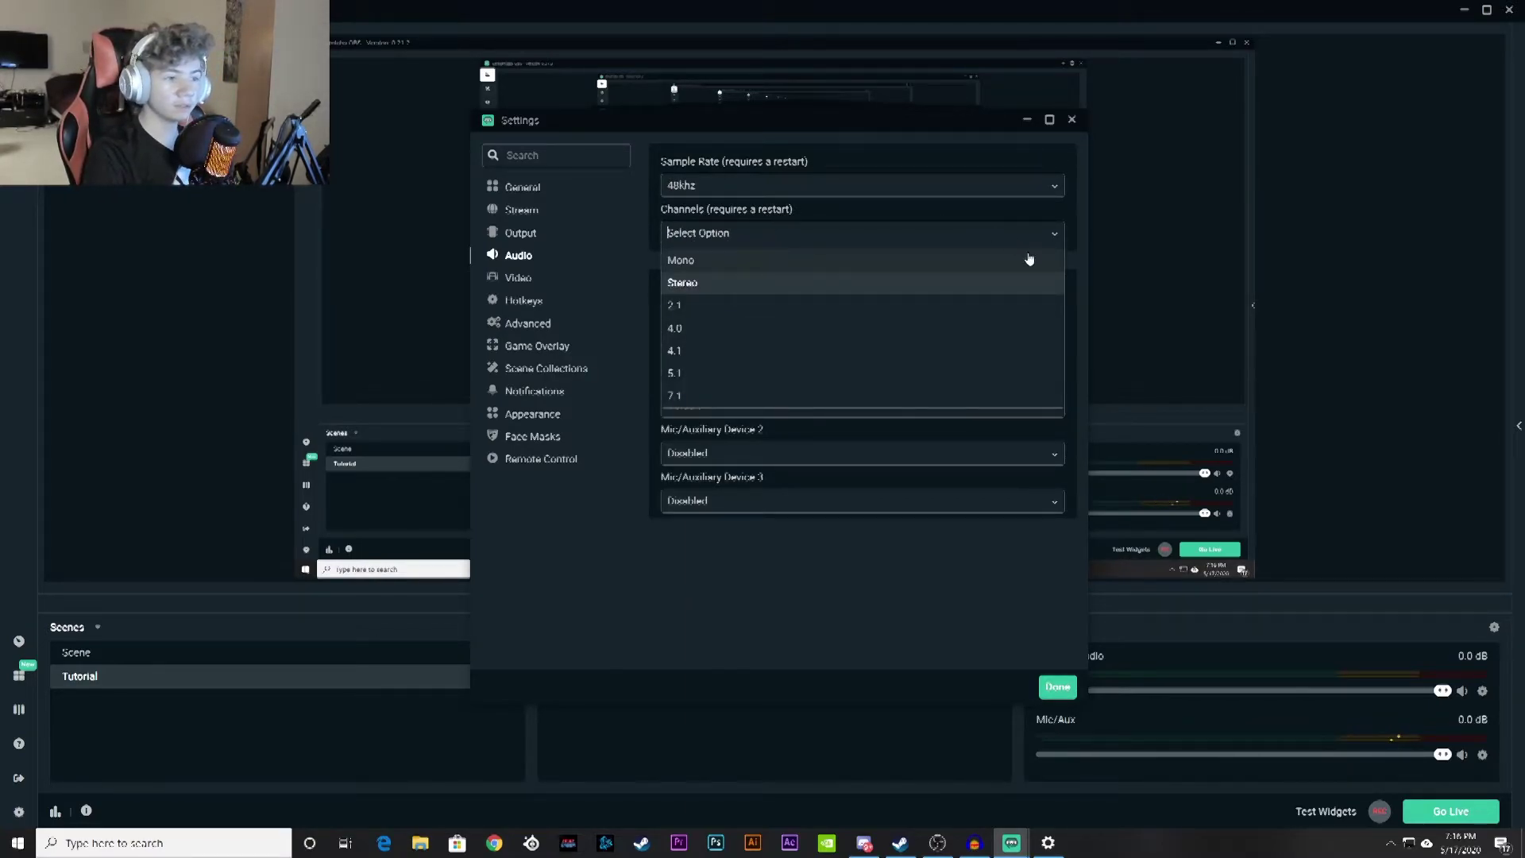
pyautogui.click(711, 282)
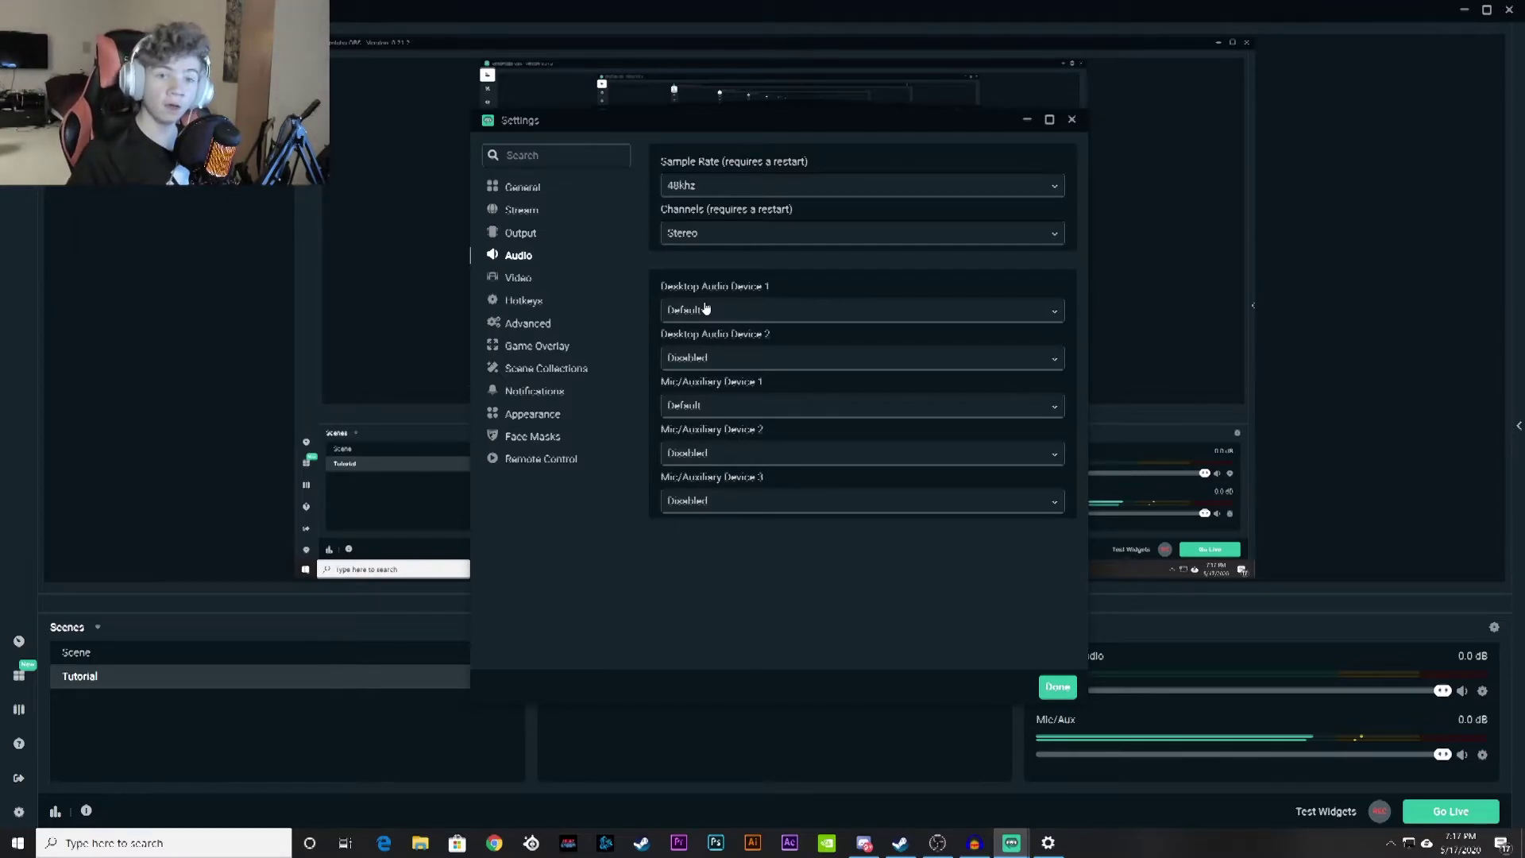
# - Set Desktop Audio Device 1 to Headset Earphone (Razer Kraken 7.1 V2) and Mic/Auxiliary Device 1 to Microphone (HyperX Quadcast)
pyautogui.click(705, 309)
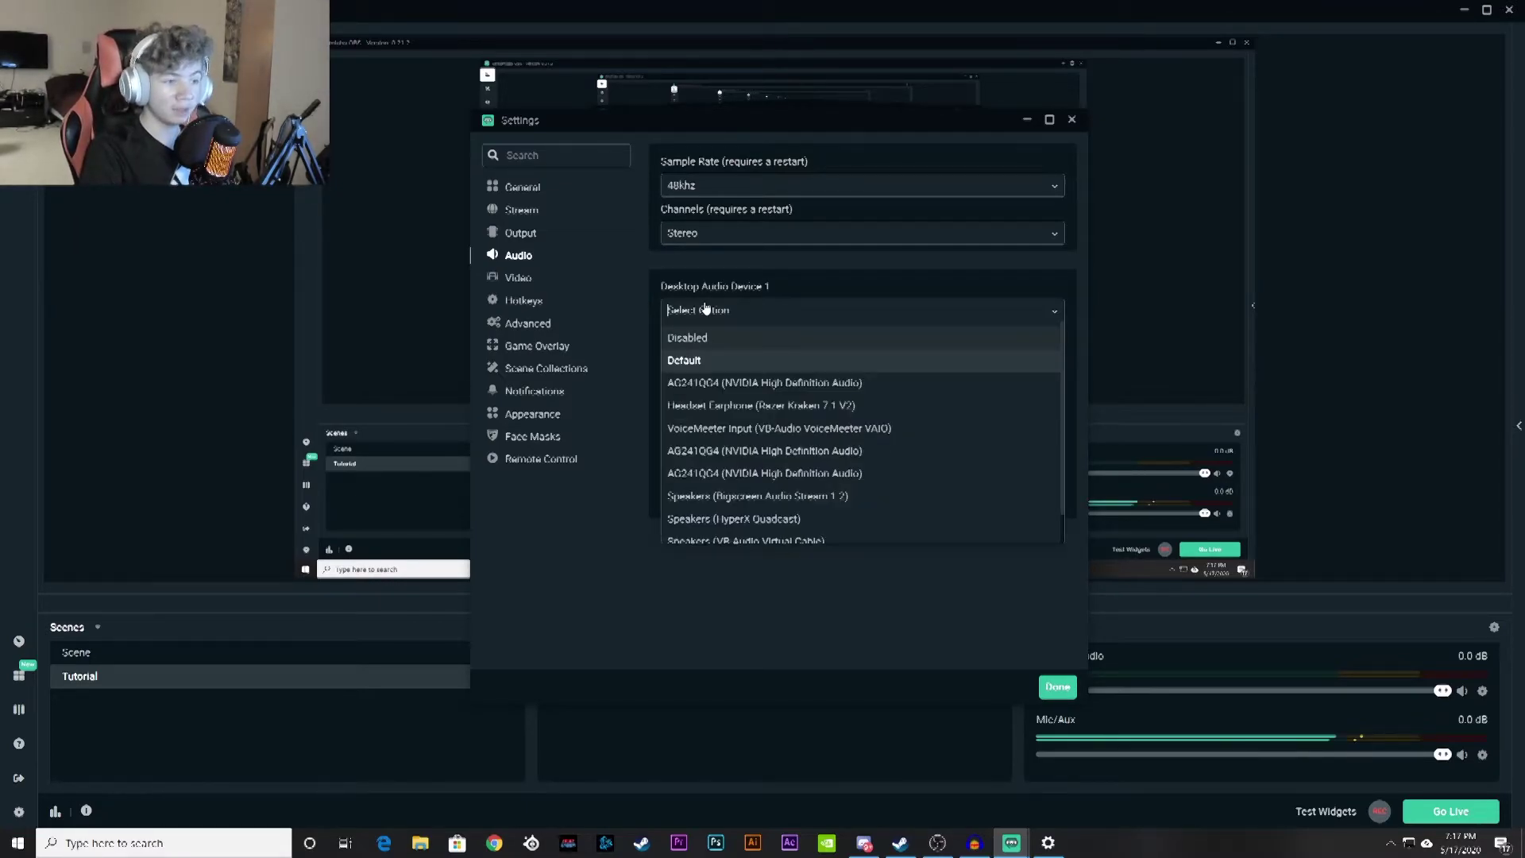
pyautogui.click(753, 406)
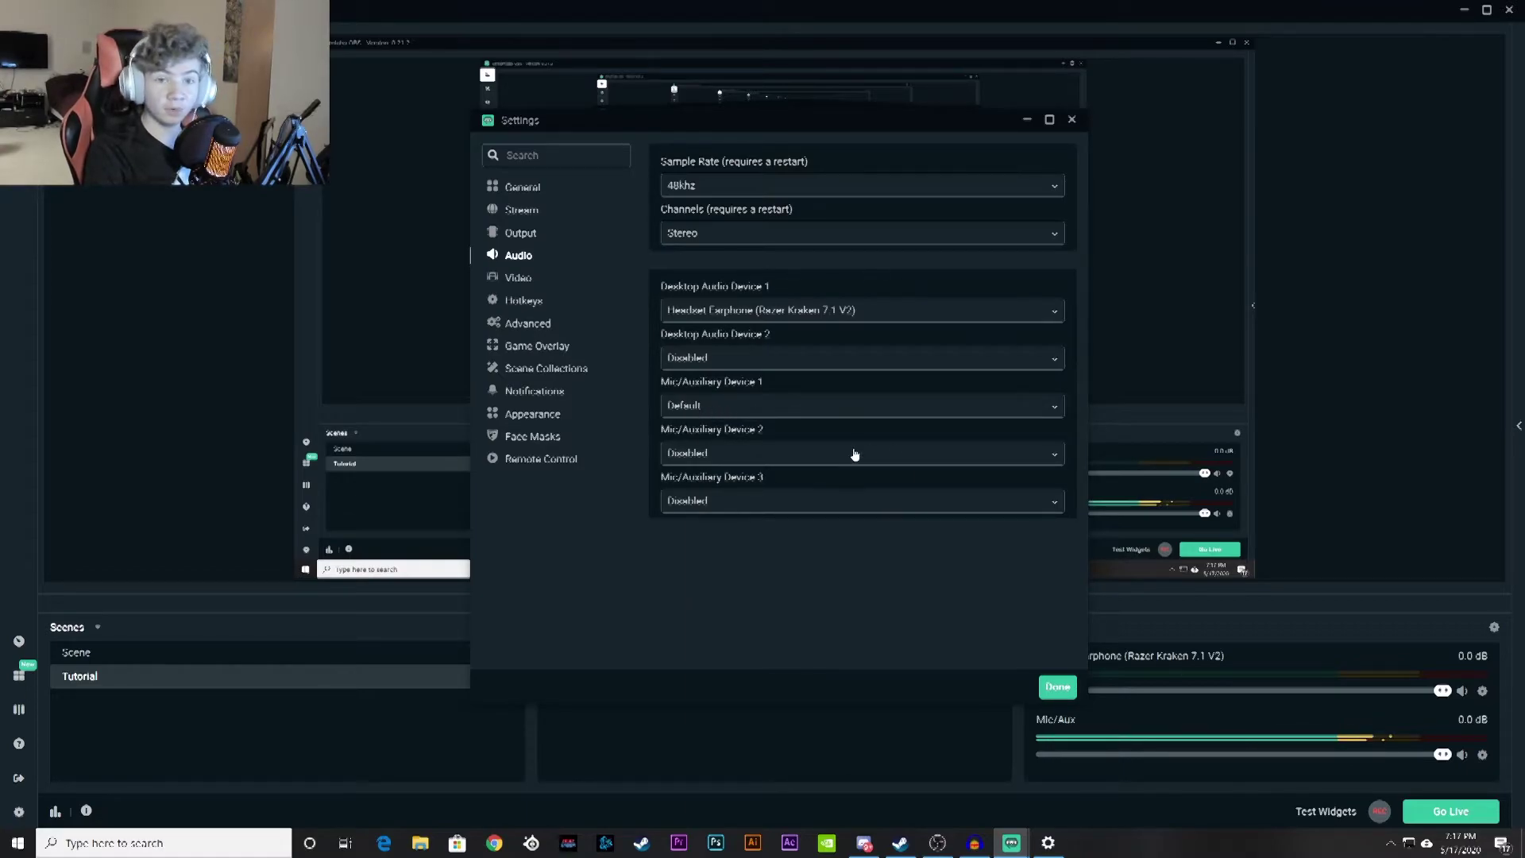
pyautogui.click(704, 406)
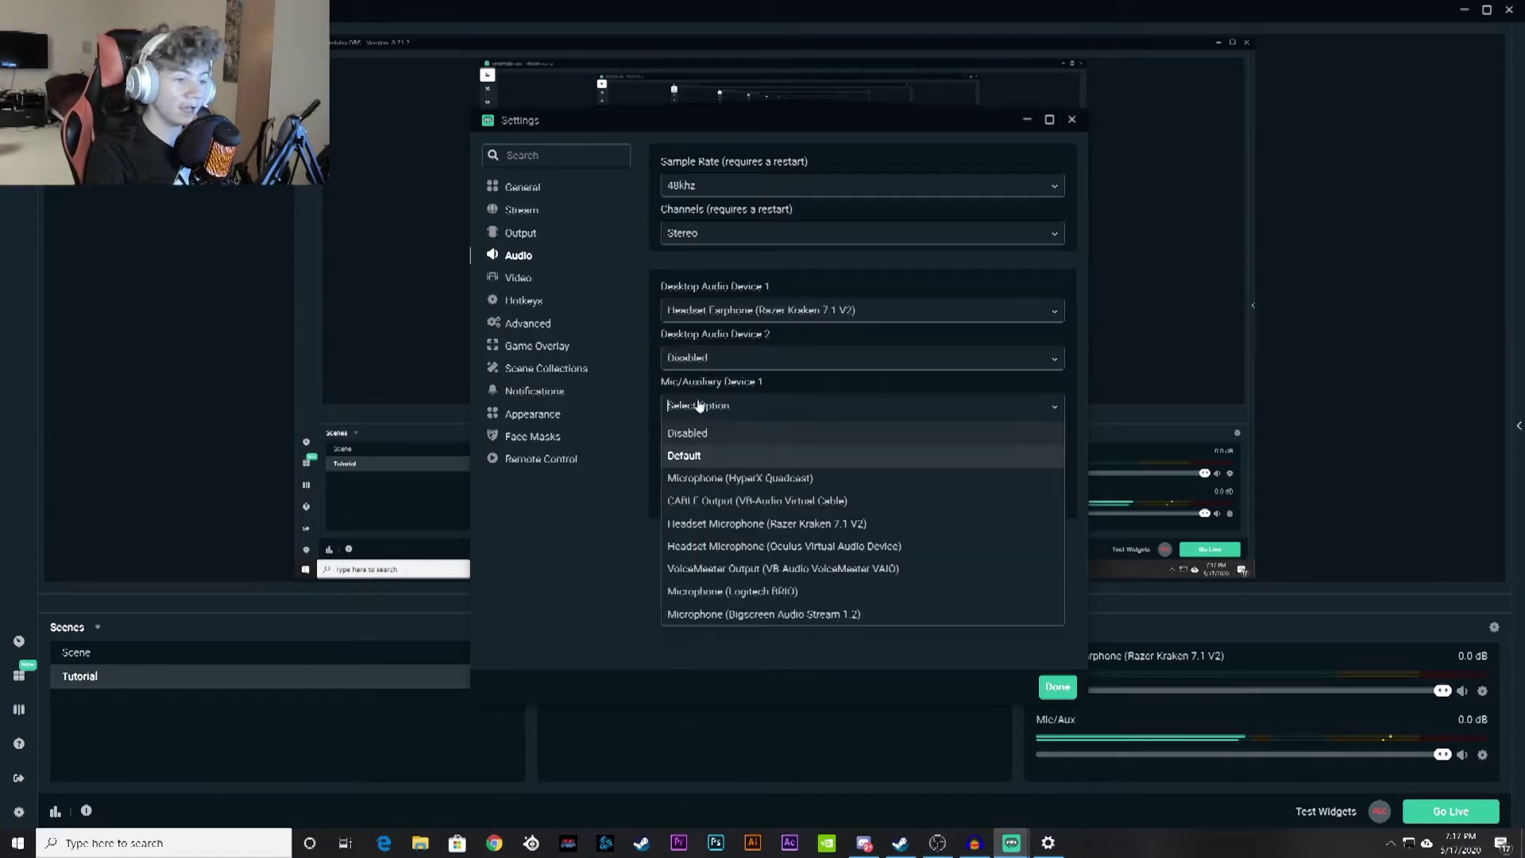
pyautogui.click(779, 479)
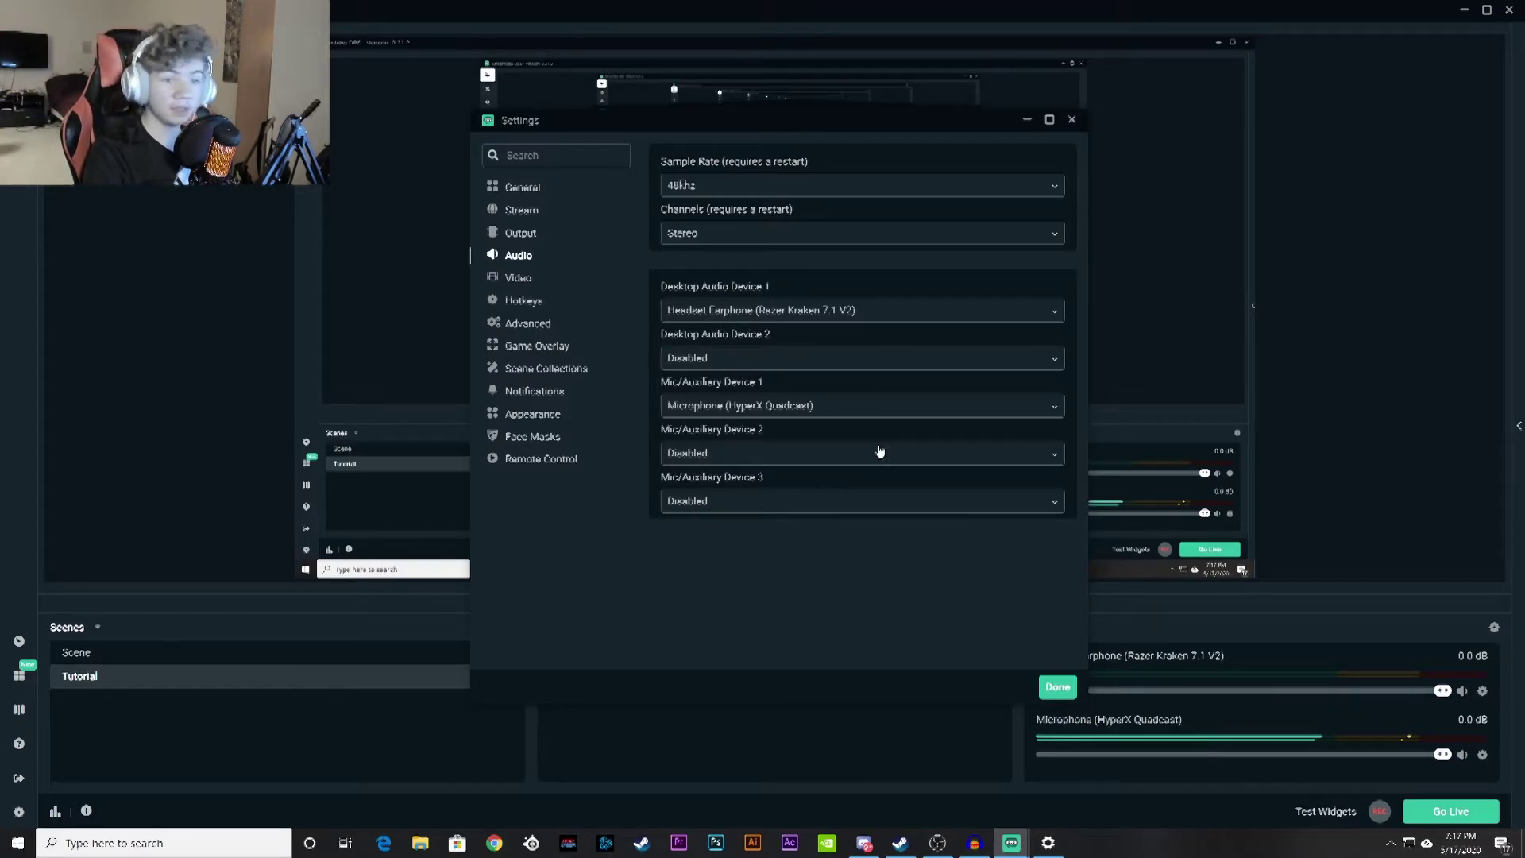
# - In the video settings, set the Base (Canvas) Resolution to 2560x1440 and the Output (Scaled) Resolution to 1920x1080
pyautogui.click(518, 278)
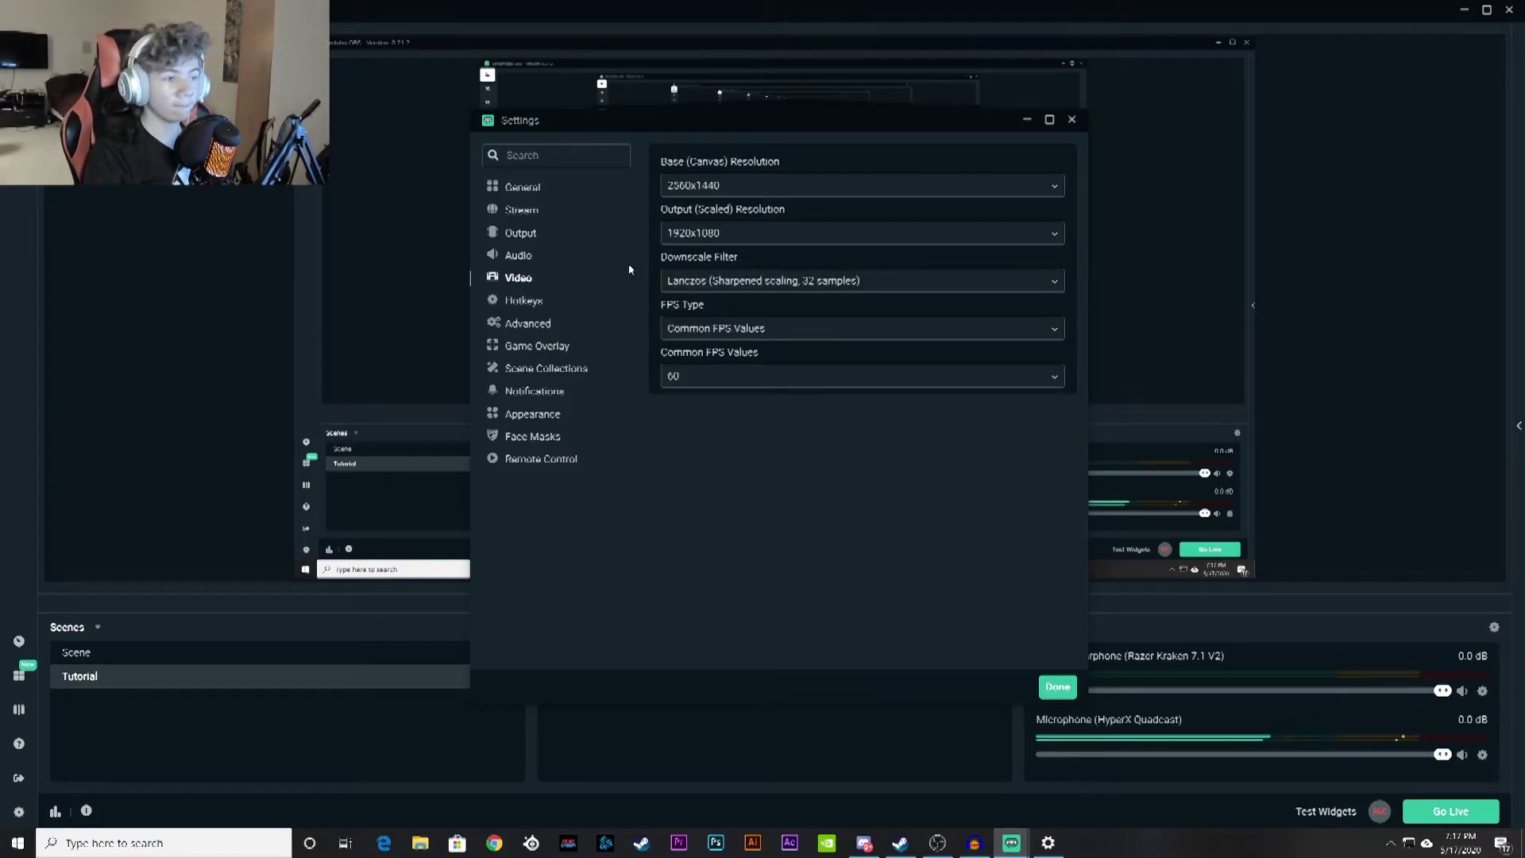
pyautogui.click(719, 186)
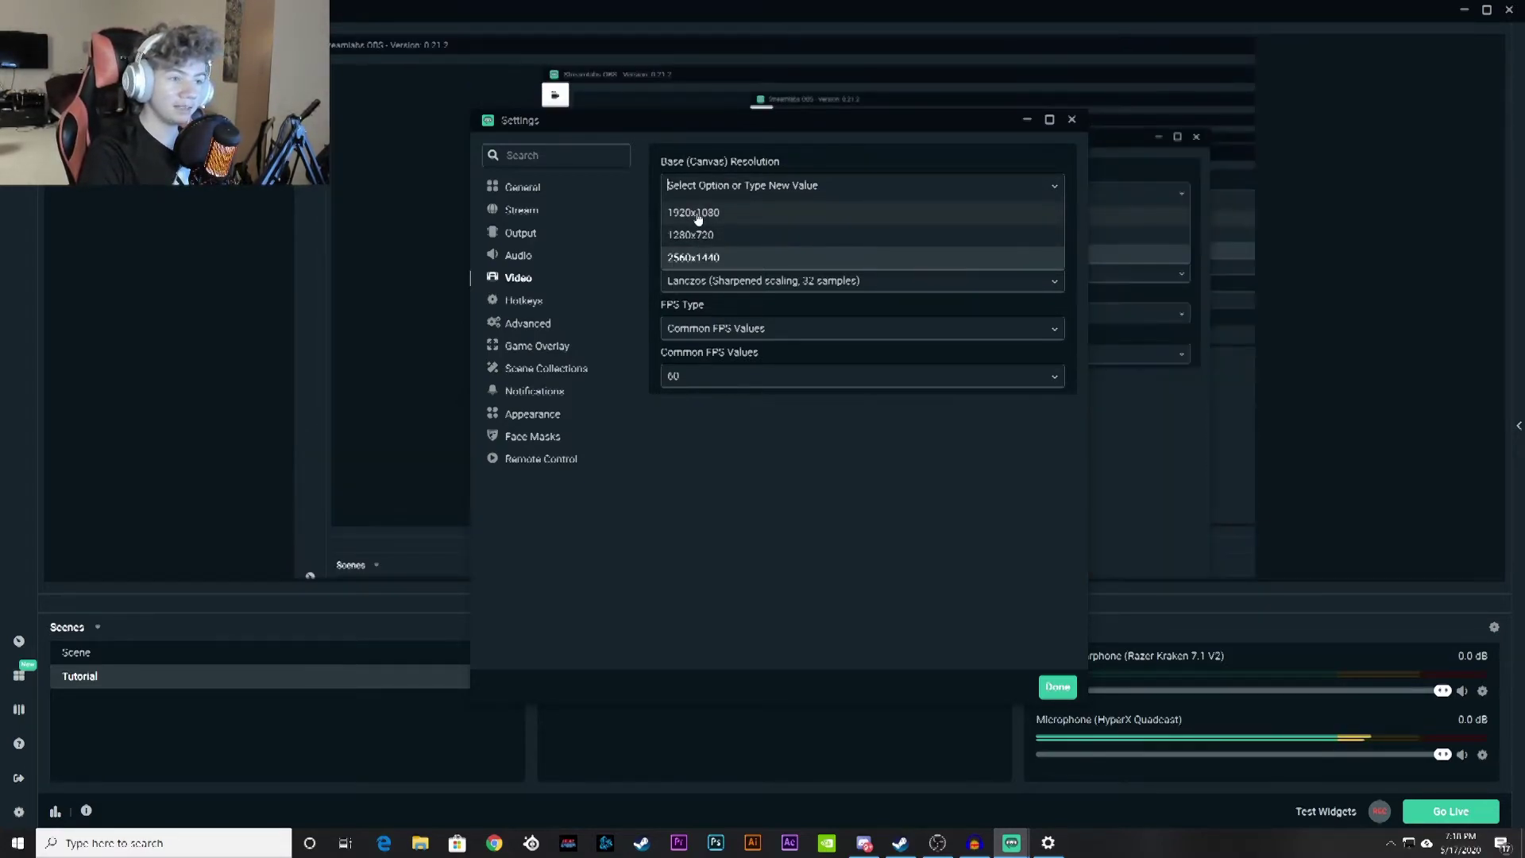
pyautogui.click(697, 219)
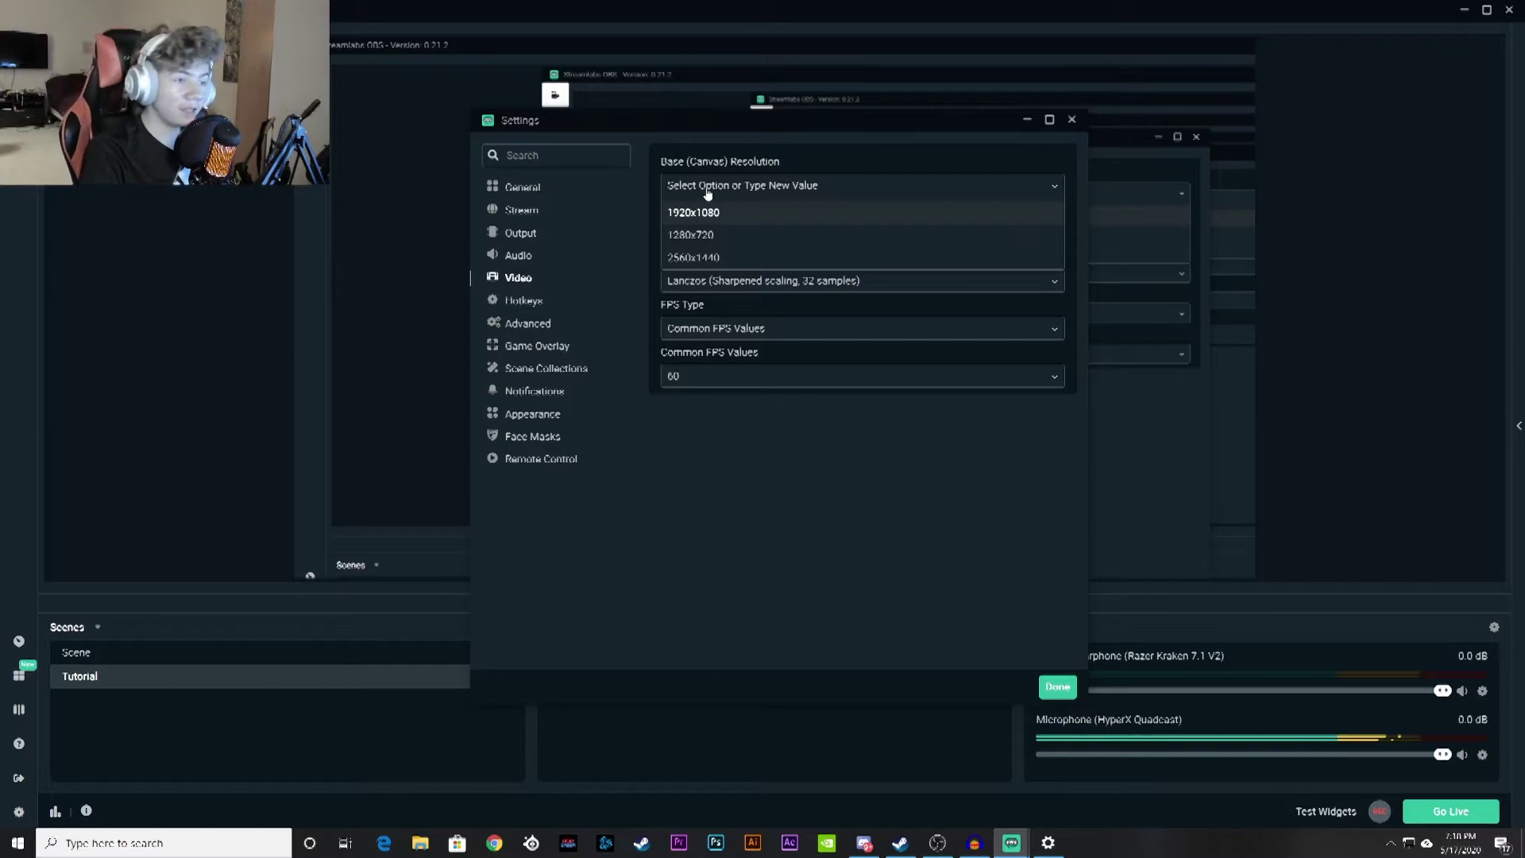
pyautogui.click(698, 259)
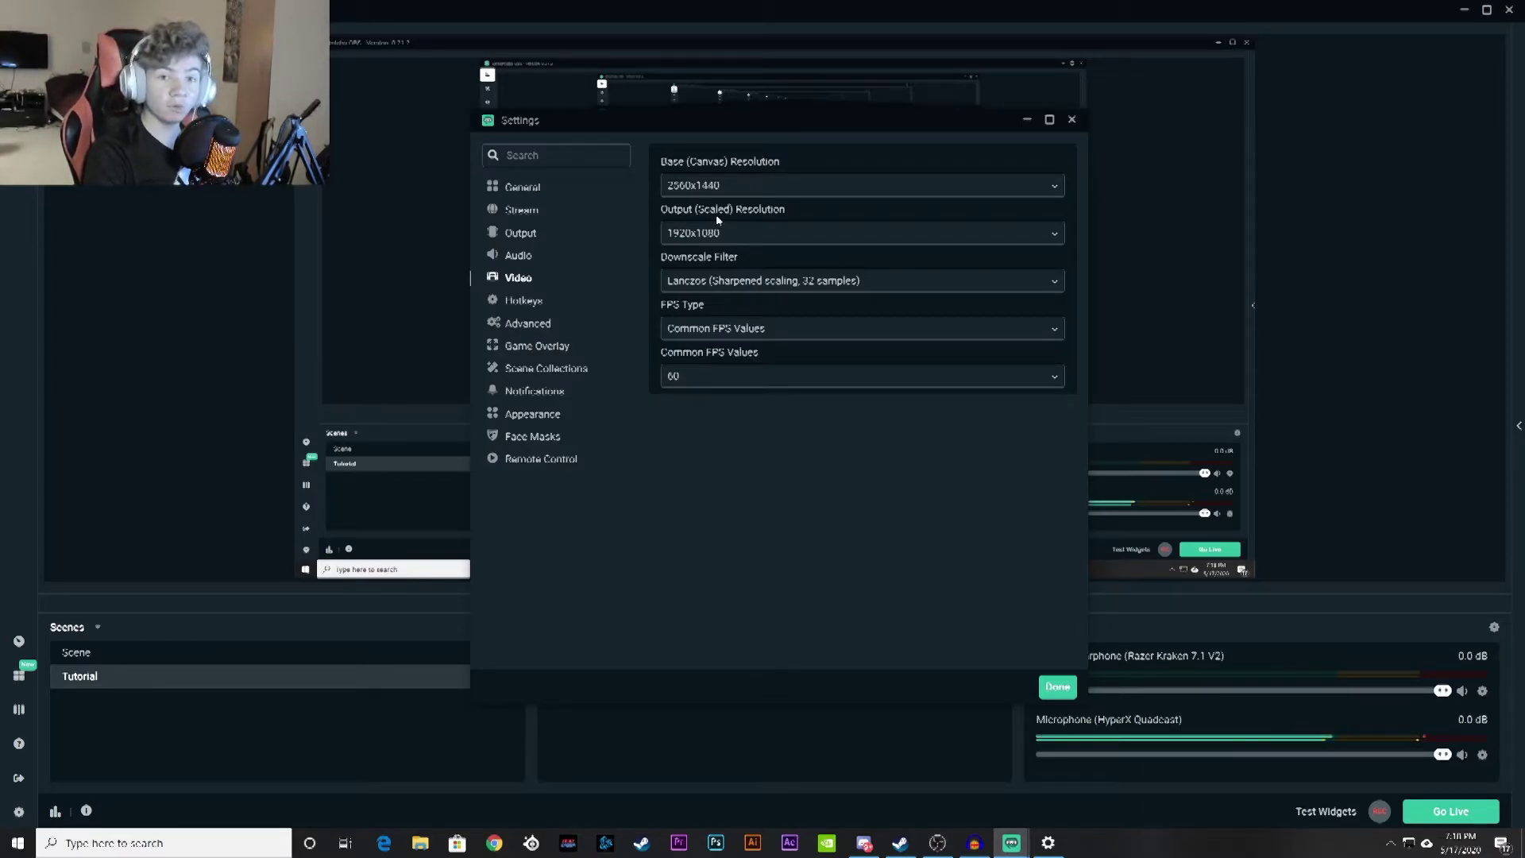
pyautogui.click(703, 235)
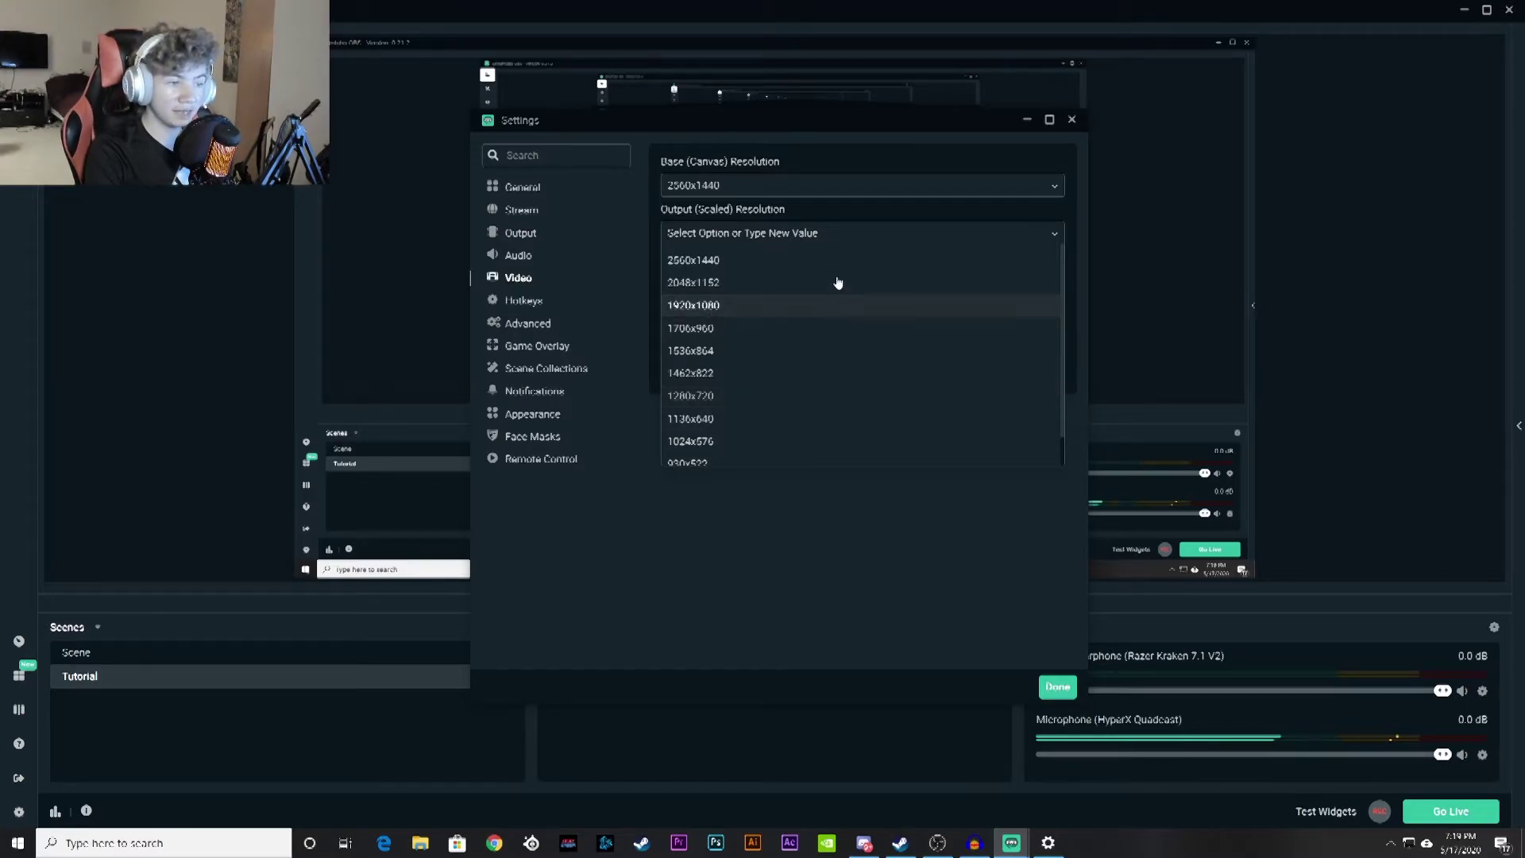
pyautogui.click(746, 306)
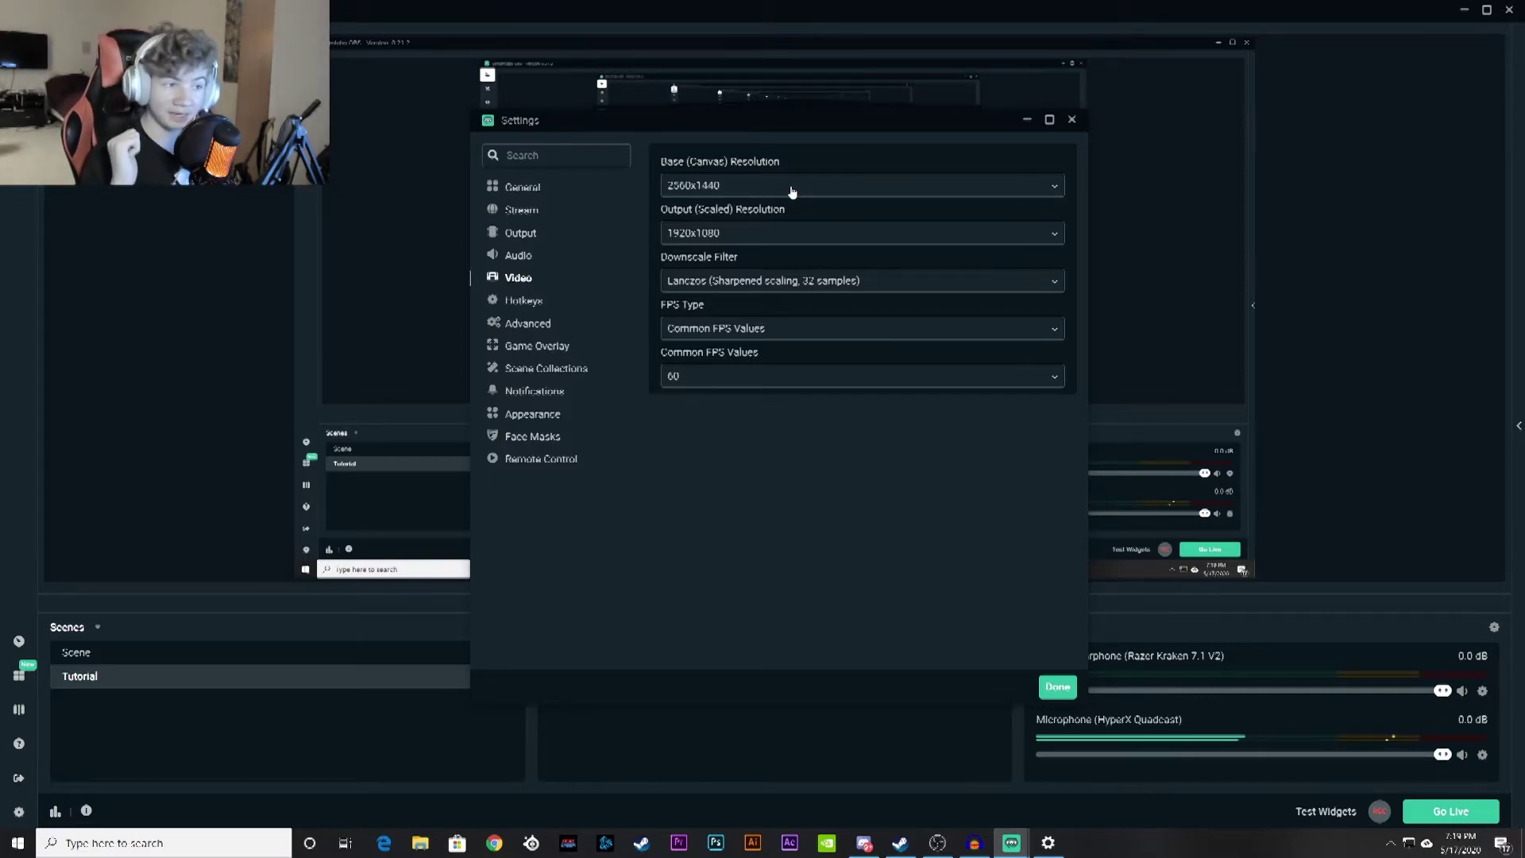
# - Select the Lanczos (Sharpened scaling, 32 samples) downscale filter and use Common FPS Values at 60
pyautogui.click(756, 283)
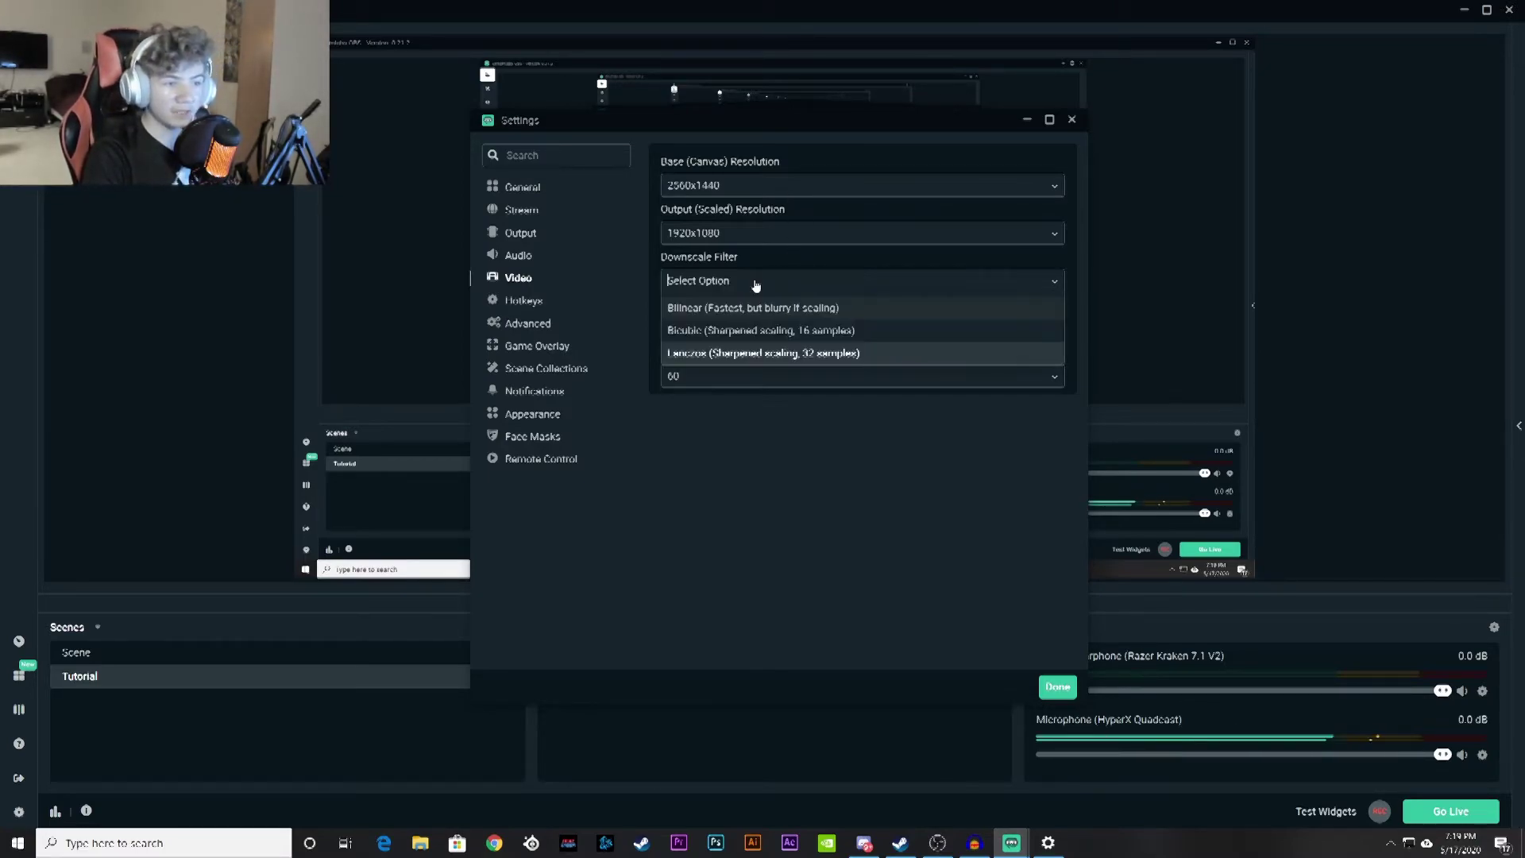
pyautogui.click(719, 355)
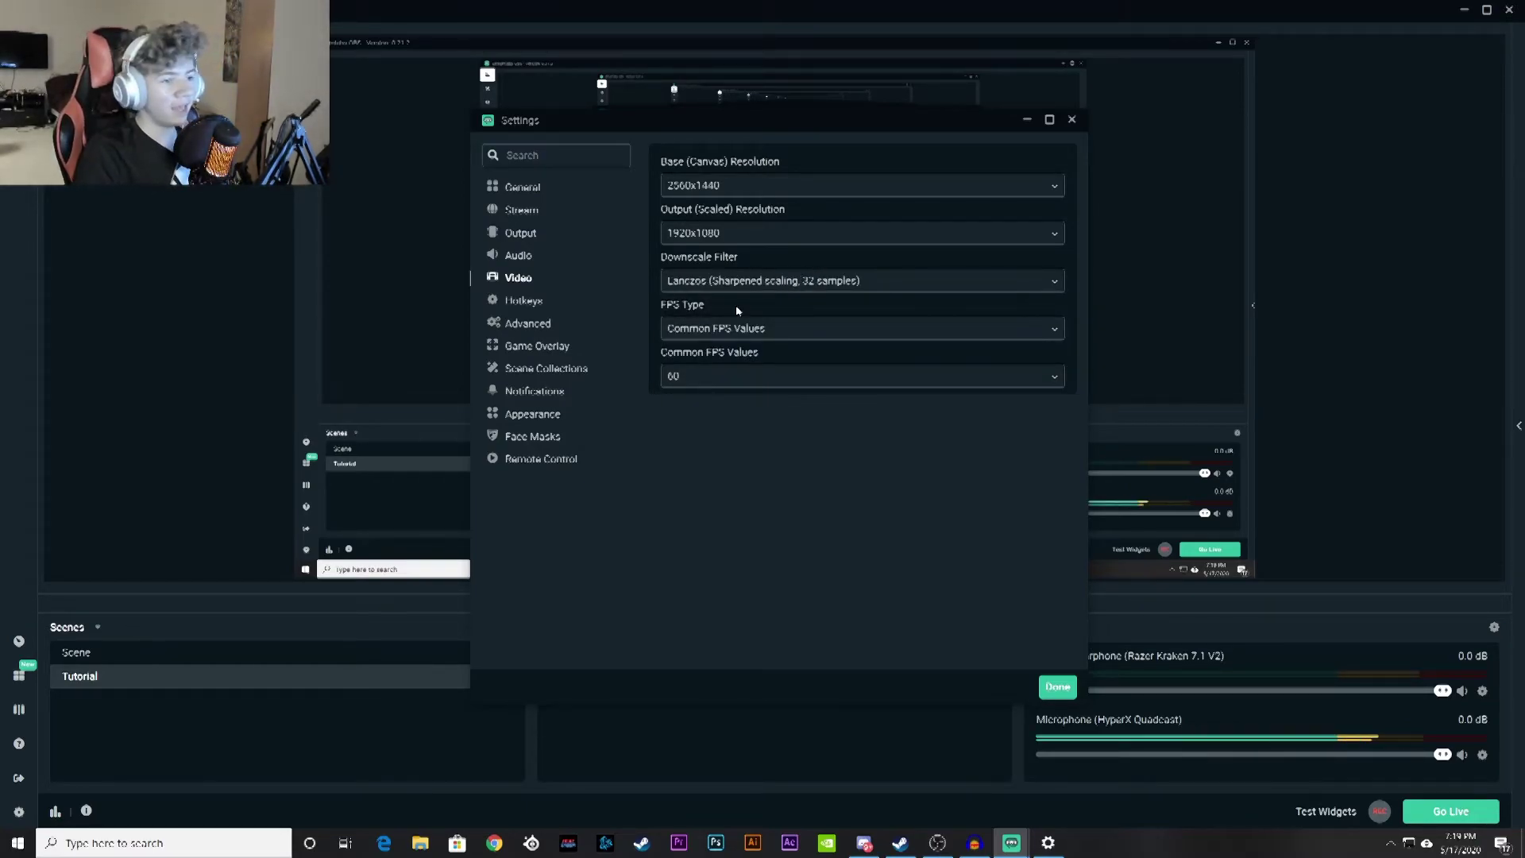
pyautogui.click(731, 328)
pyautogui.click(717, 355)
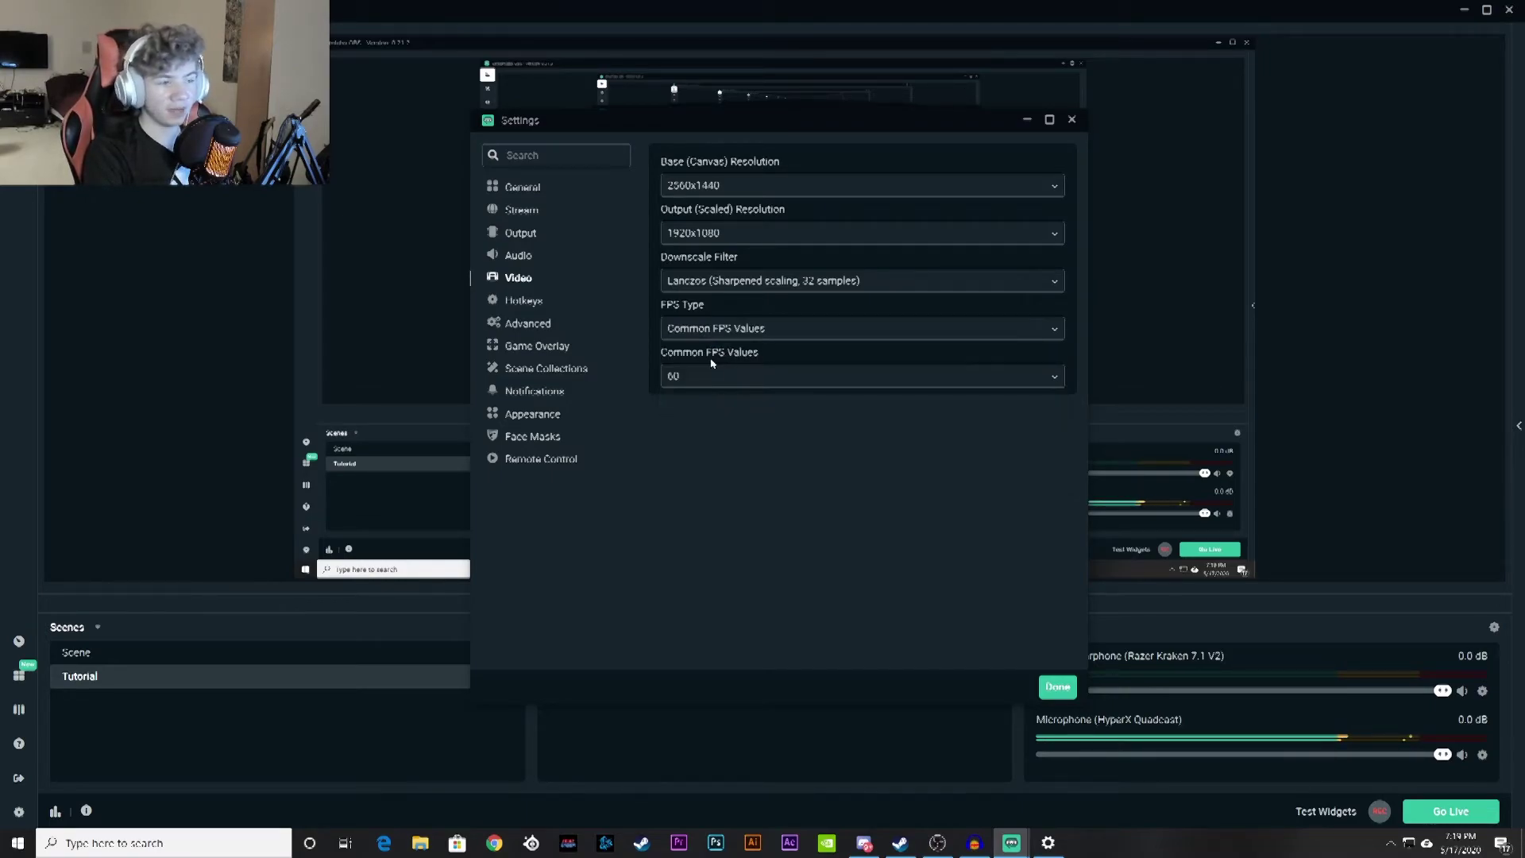
pyautogui.click(696, 380)
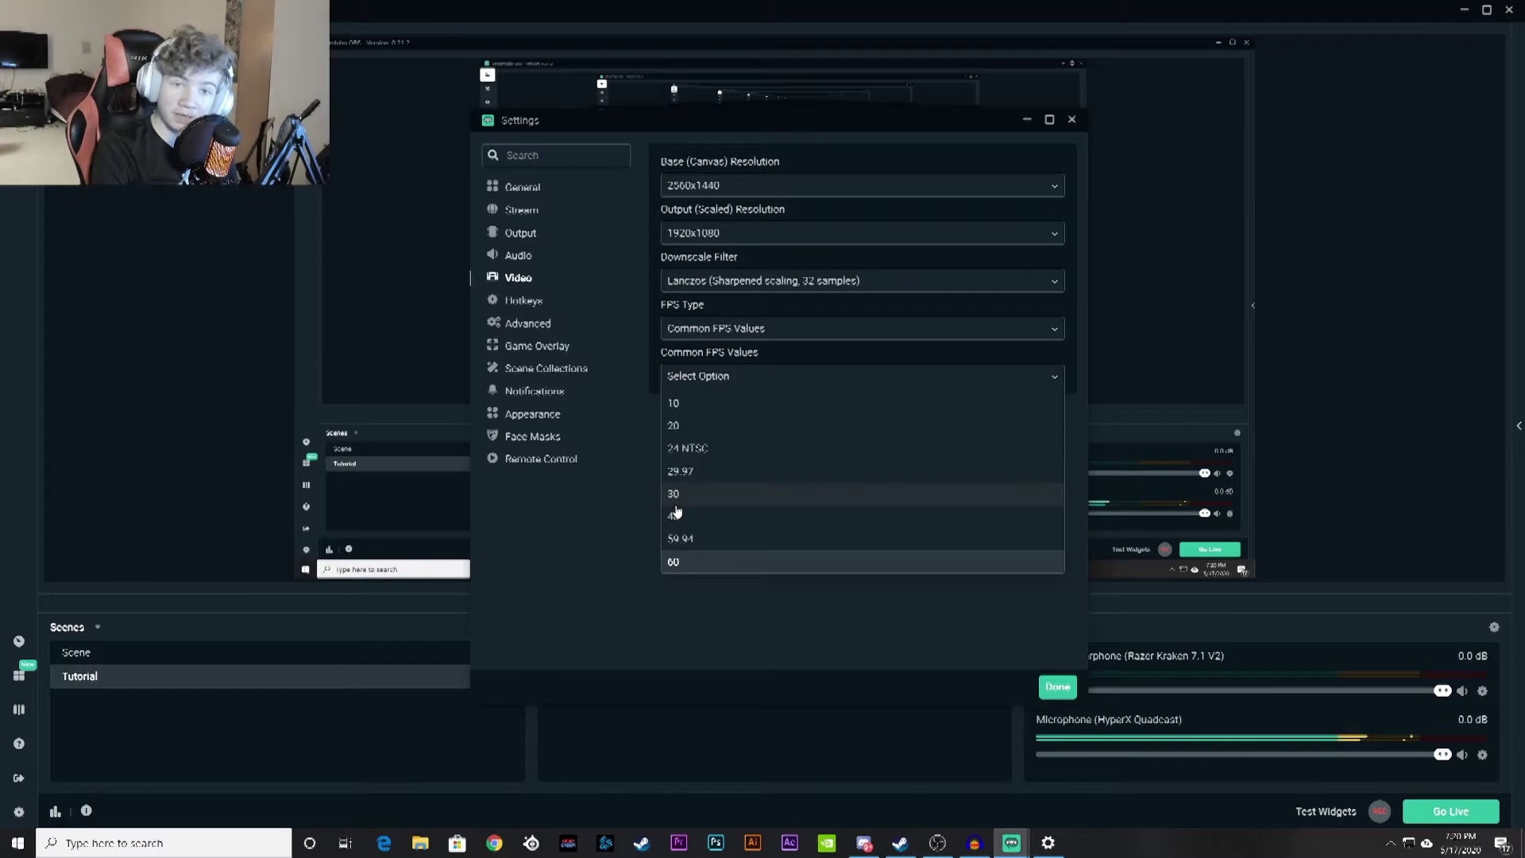
pyautogui.click(674, 561)
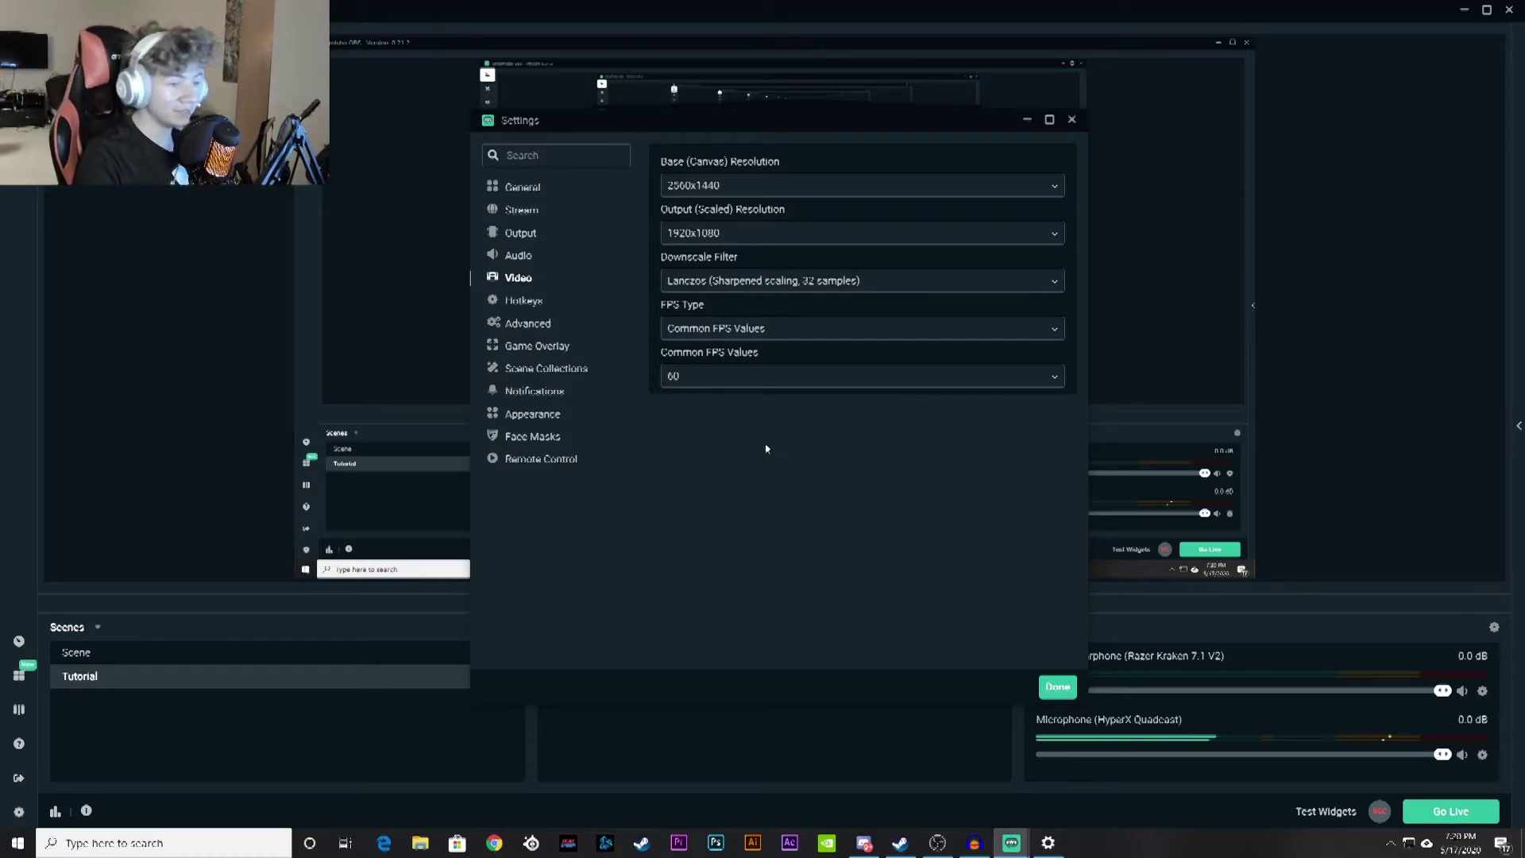
# - Try 30 as the common FPS value and return it to 60
pyautogui.click(743, 388)
pyautogui.click(702, 497)
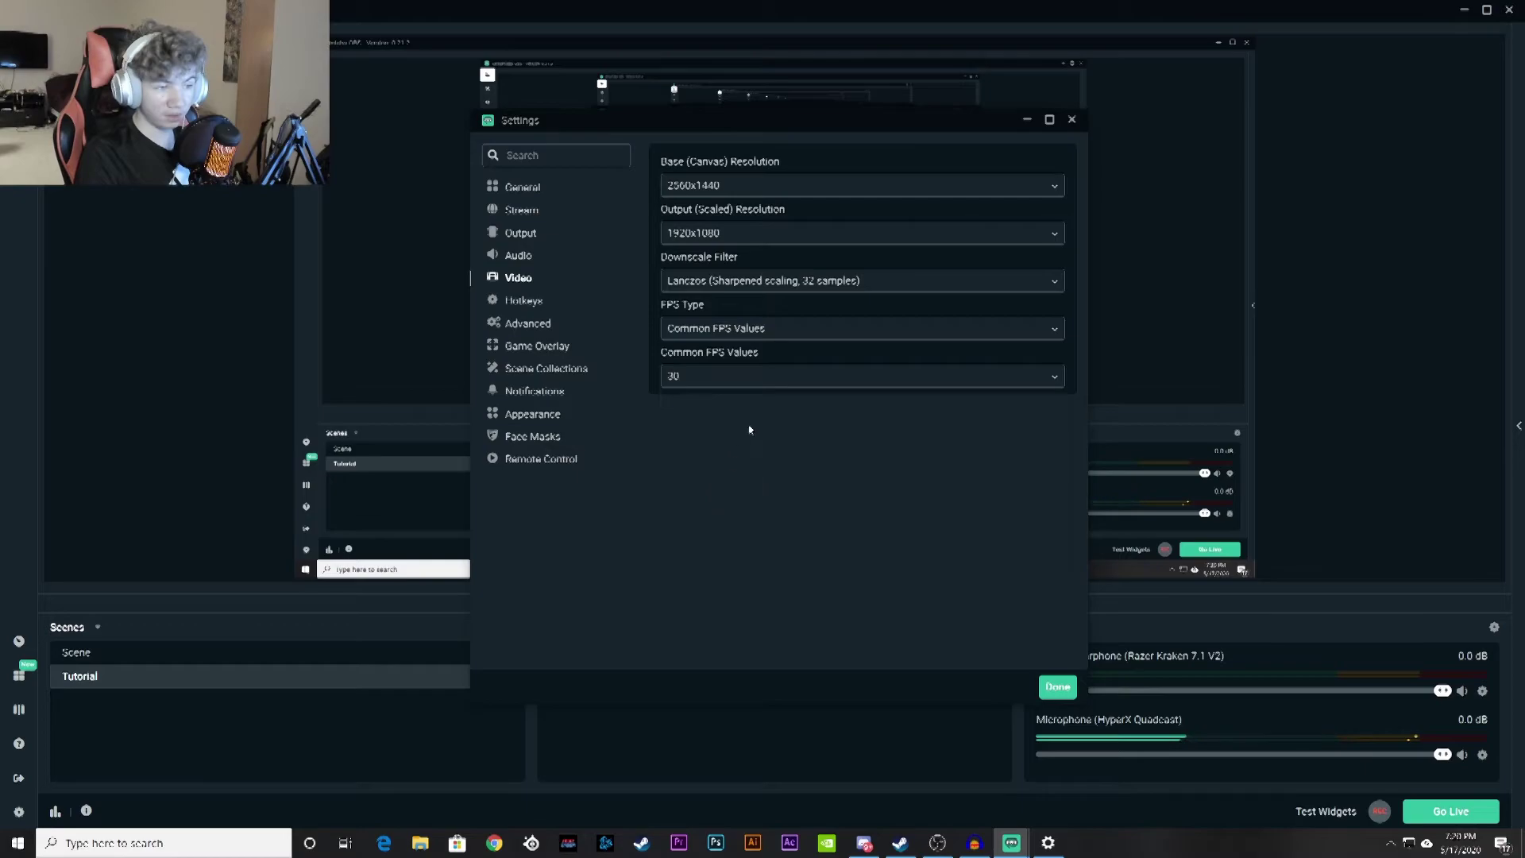
pyautogui.click(725, 374)
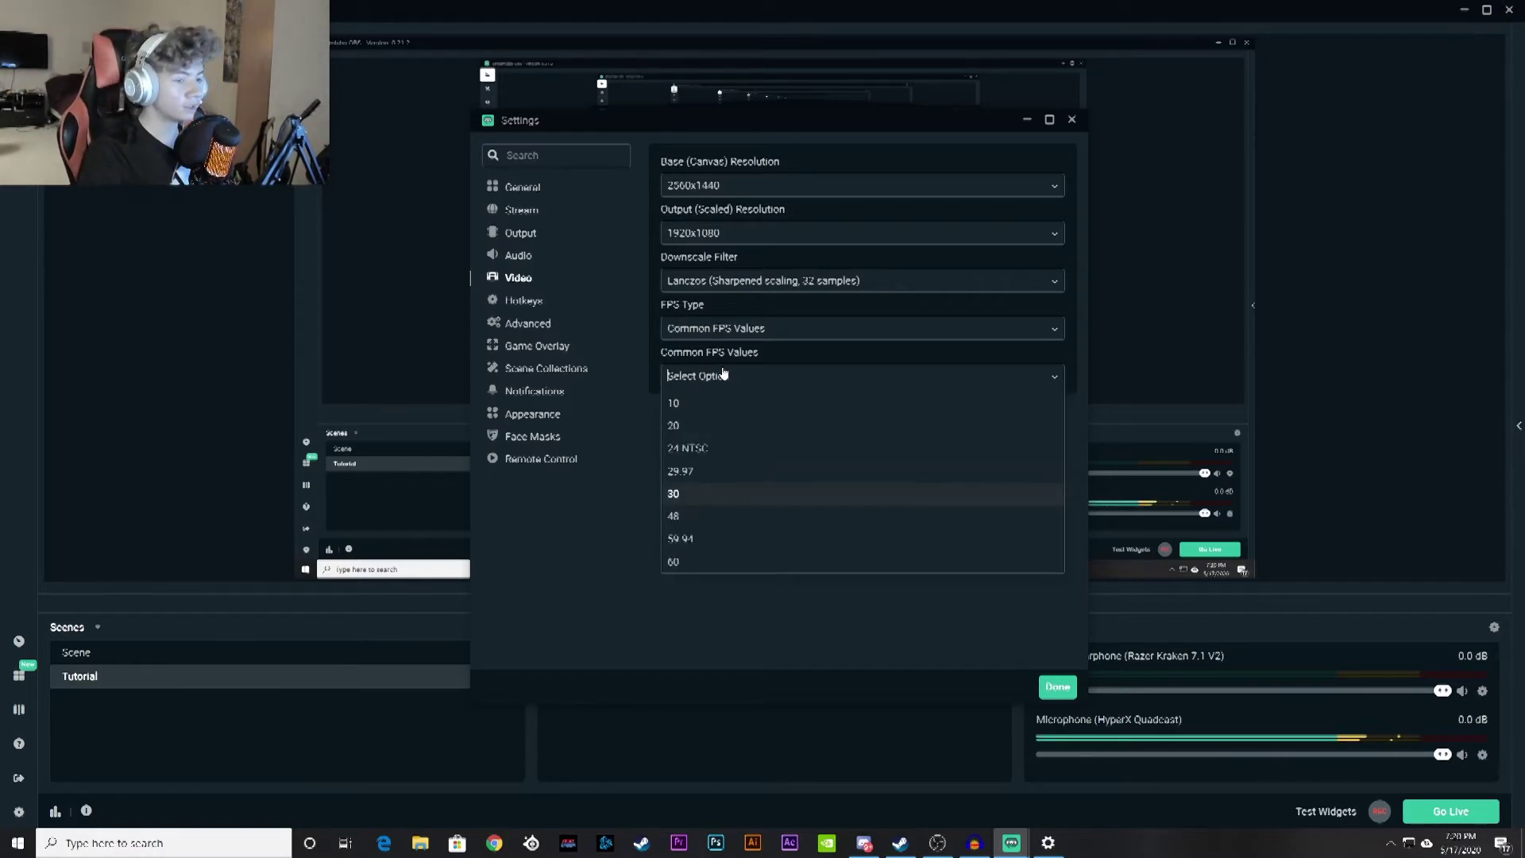
pyautogui.click(688, 560)
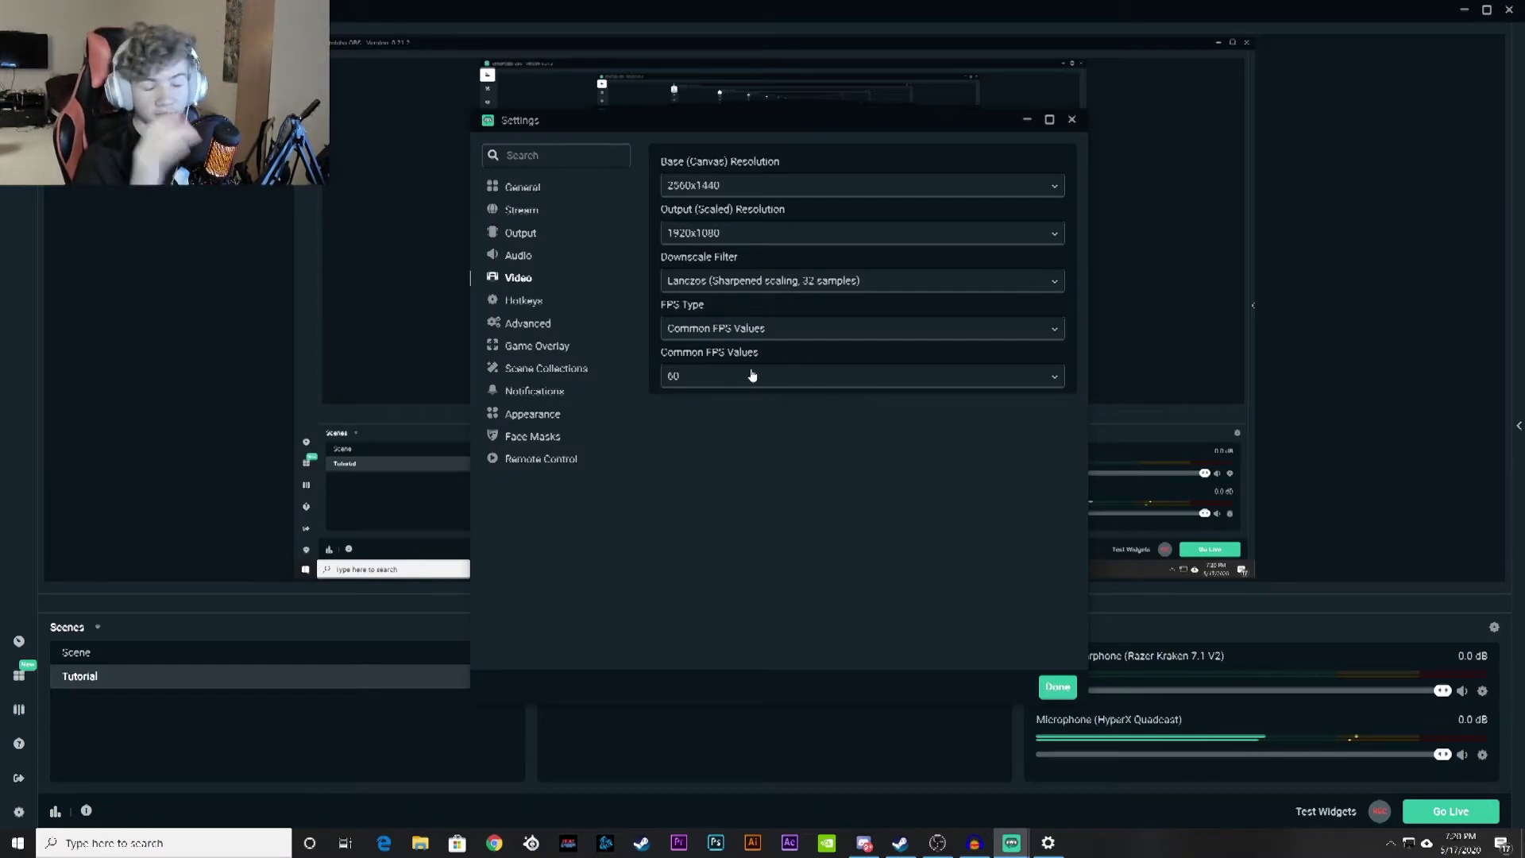
# - Go to the advanced settings and set the process priority to Normal
pyautogui.click(524, 301)
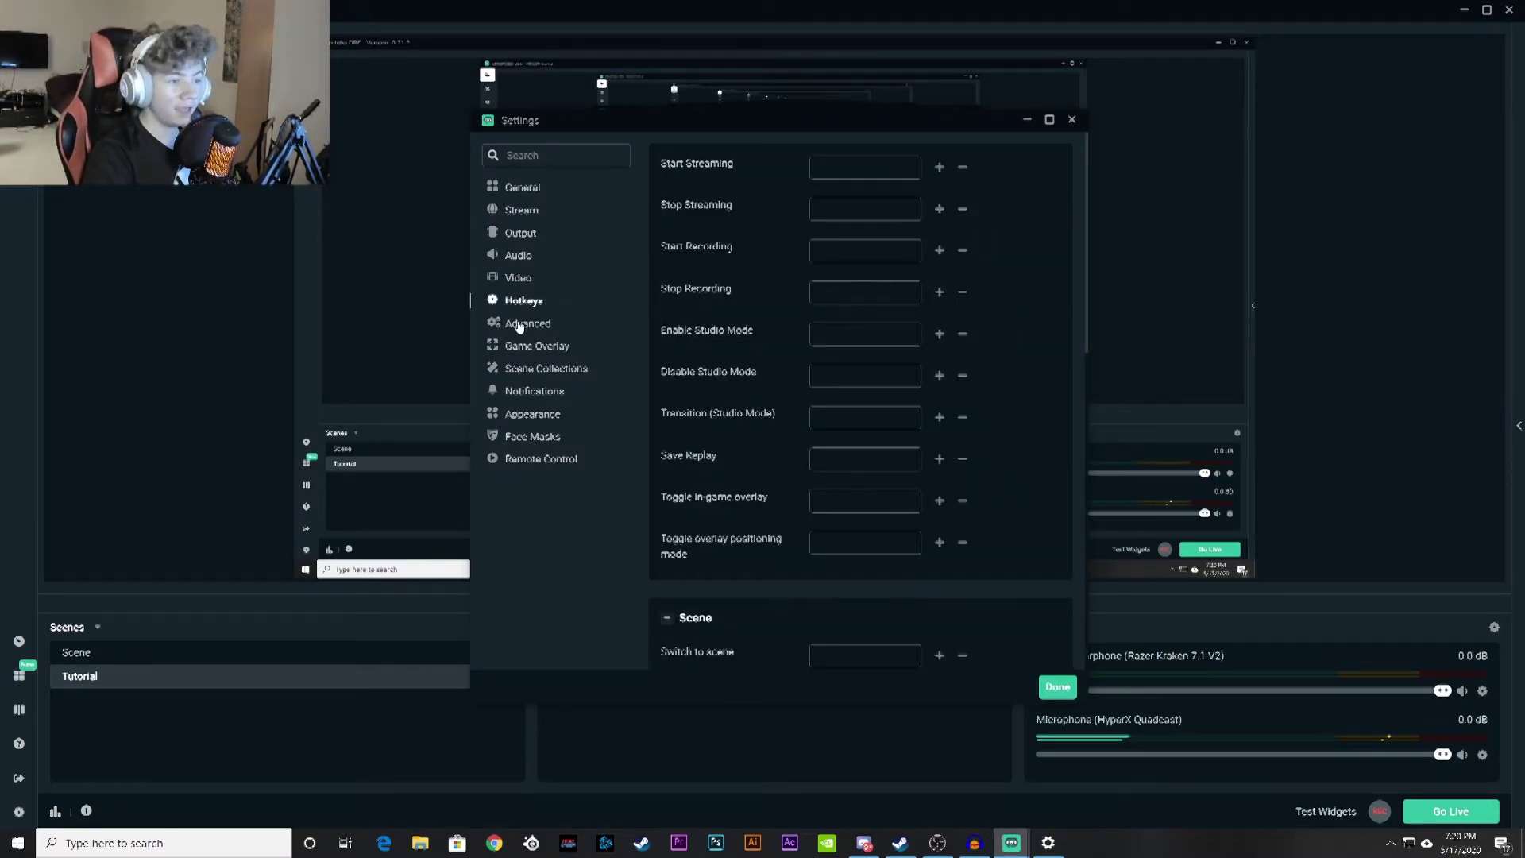
pyautogui.click(518, 325)
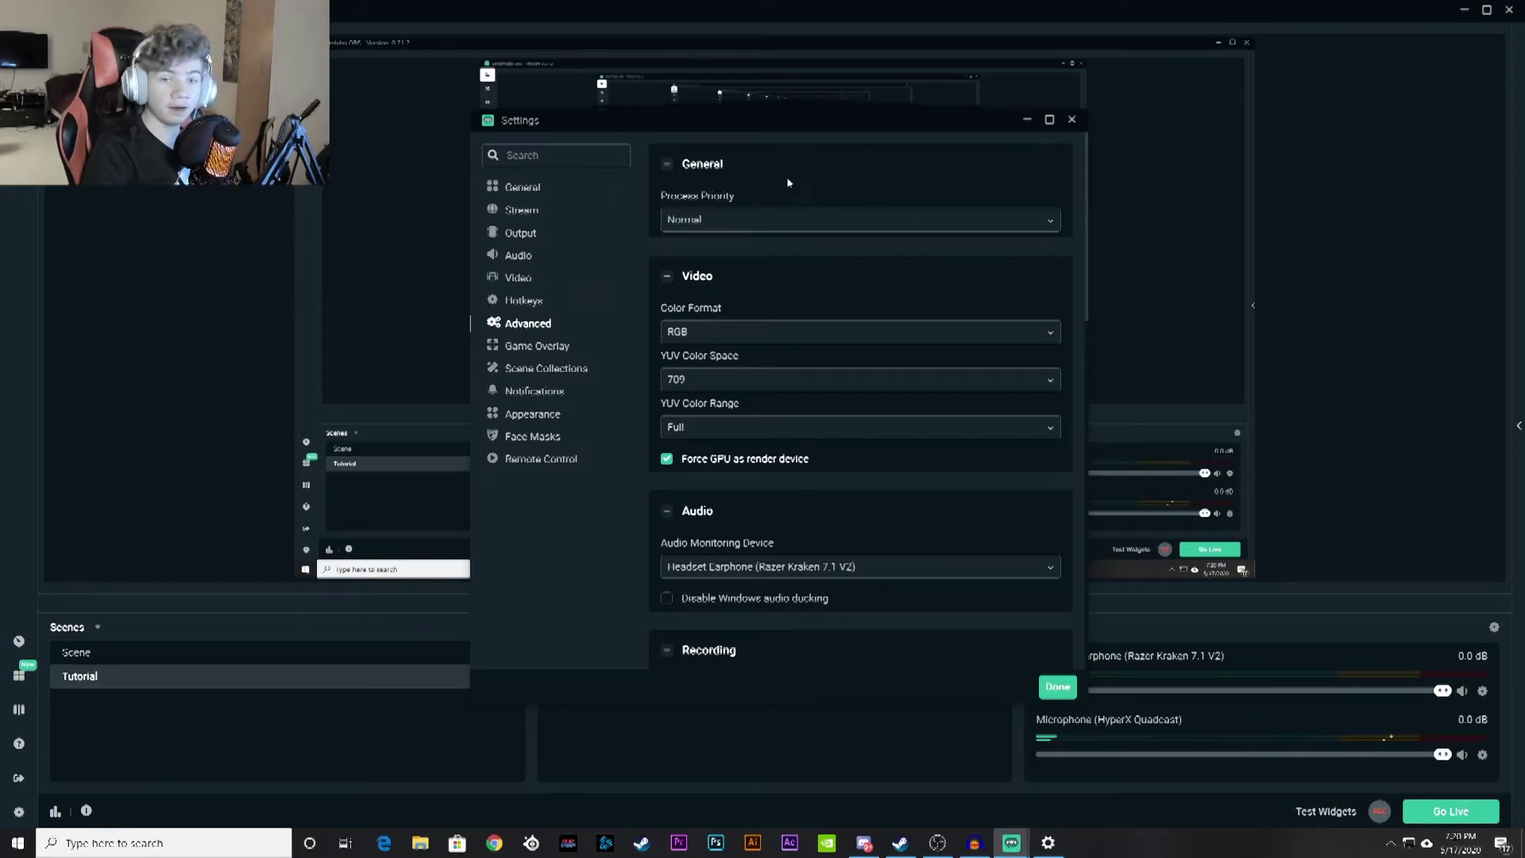
pyautogui.click(706, 222)
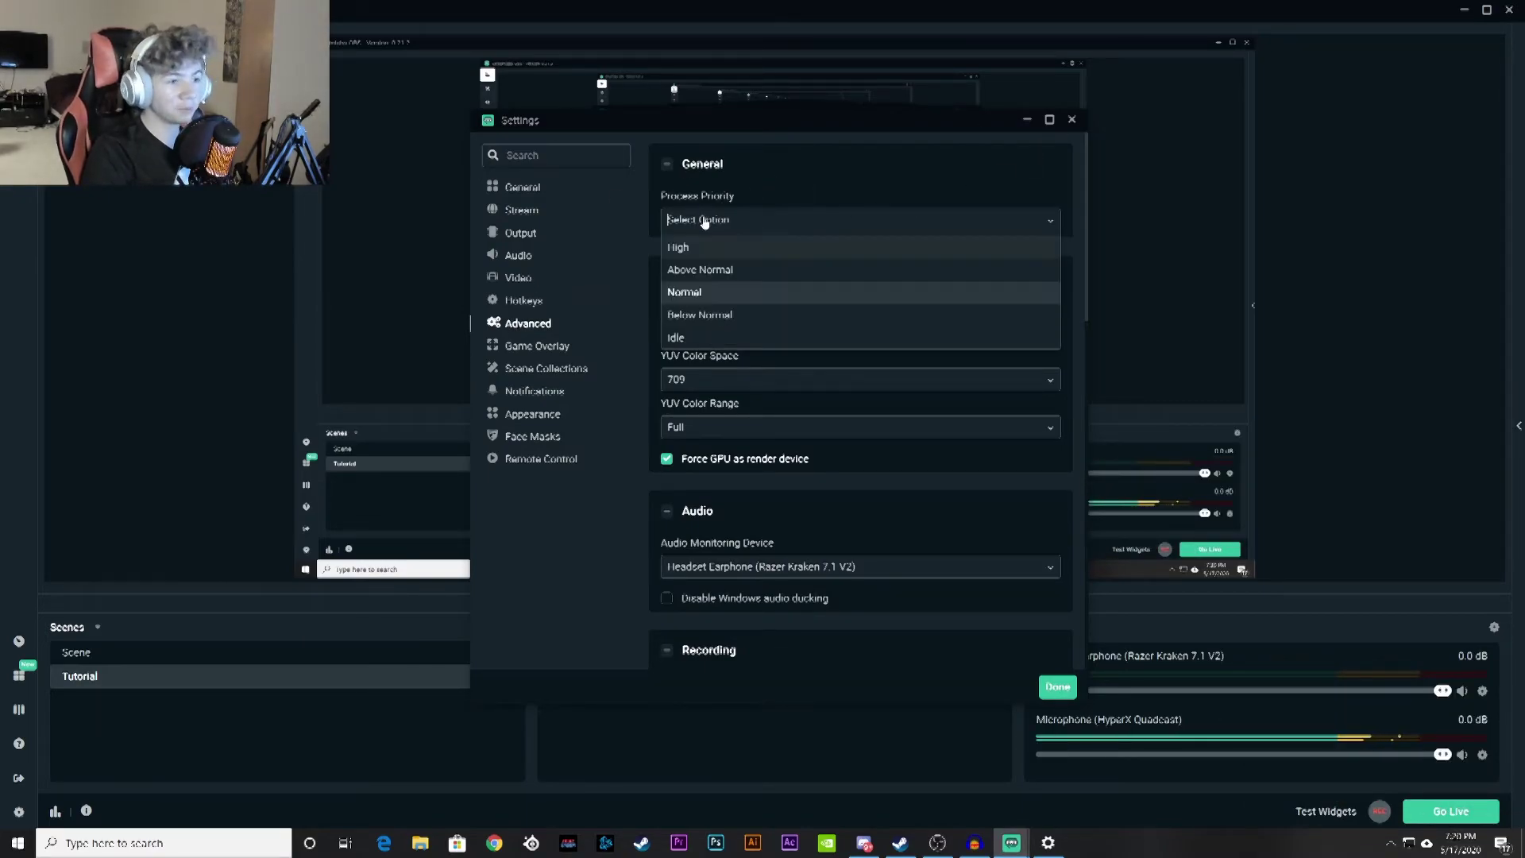
pyautogui.click(683, 291)
# - Set the advanced video options to RGB color format, 709 YUV color space and Full YUV color range
pyautogui.scroll(-1, 738, 280)
pyautogui.click(726, 261)
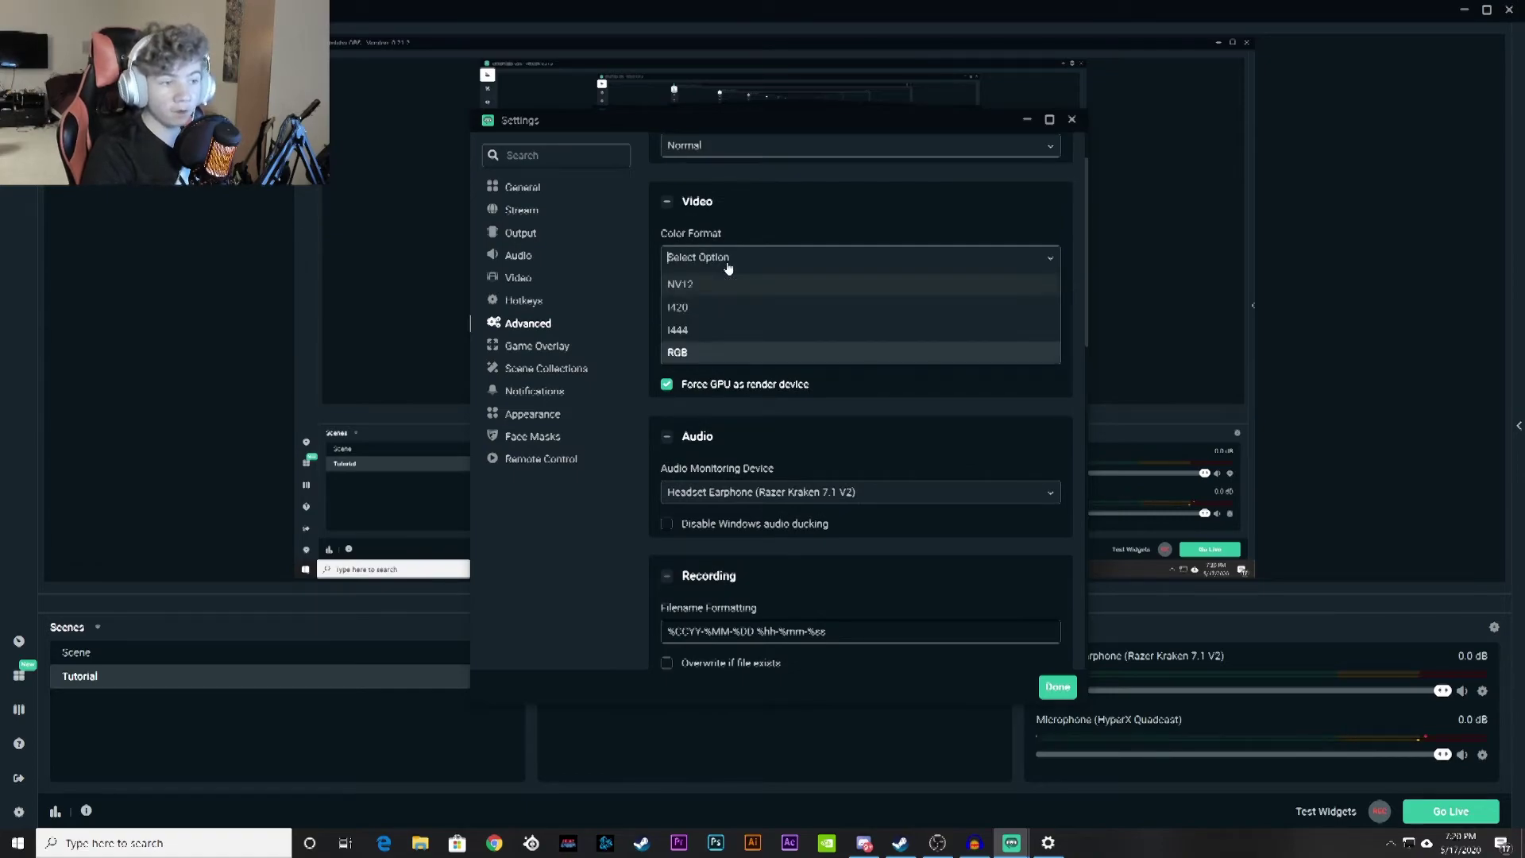
pyautogui.click(749, 352)
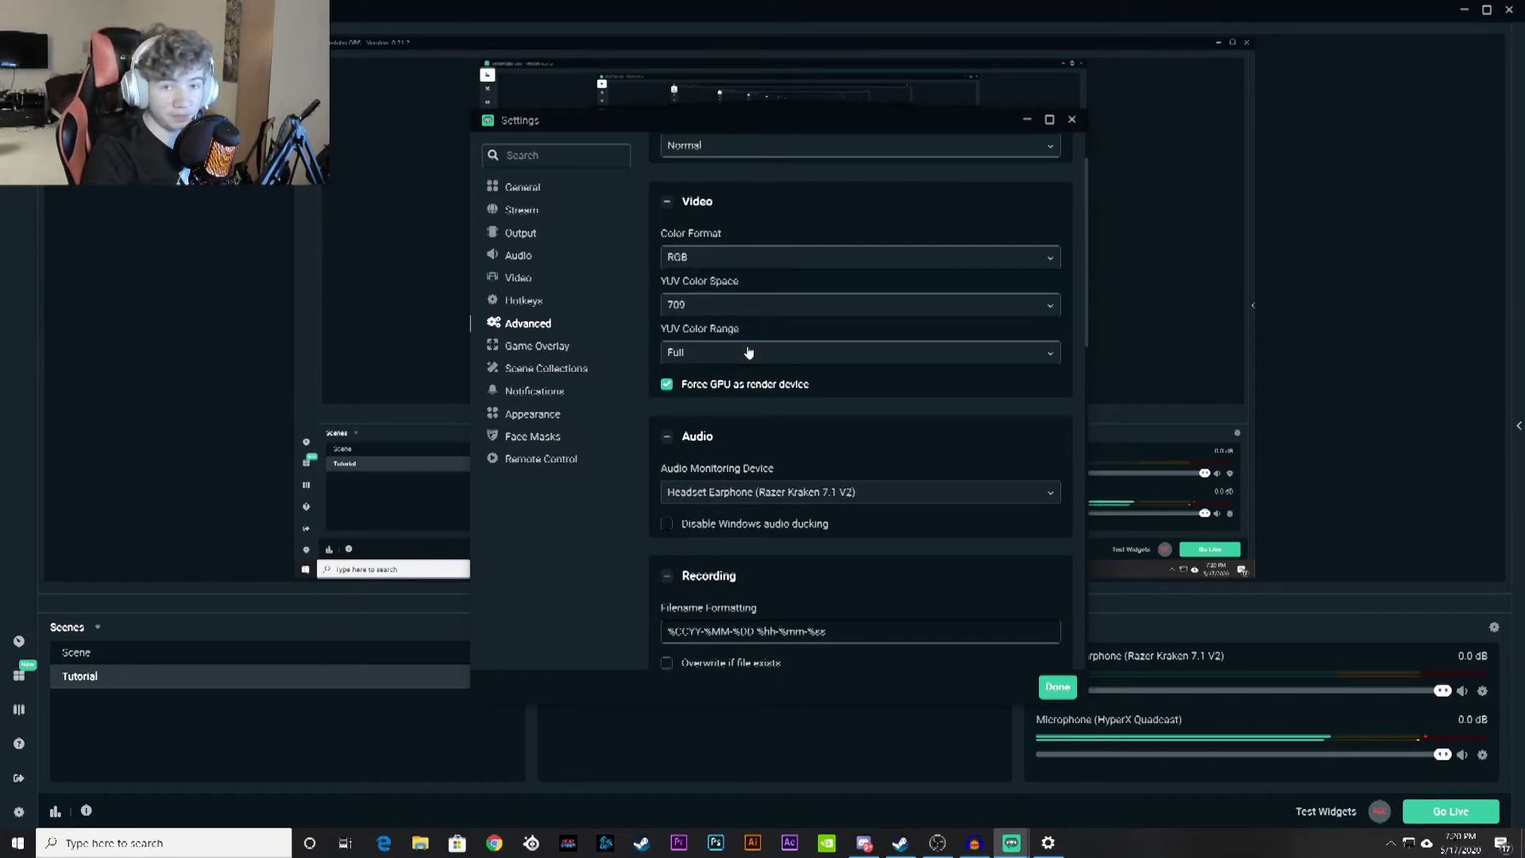
pyautogui.click(707, 303)
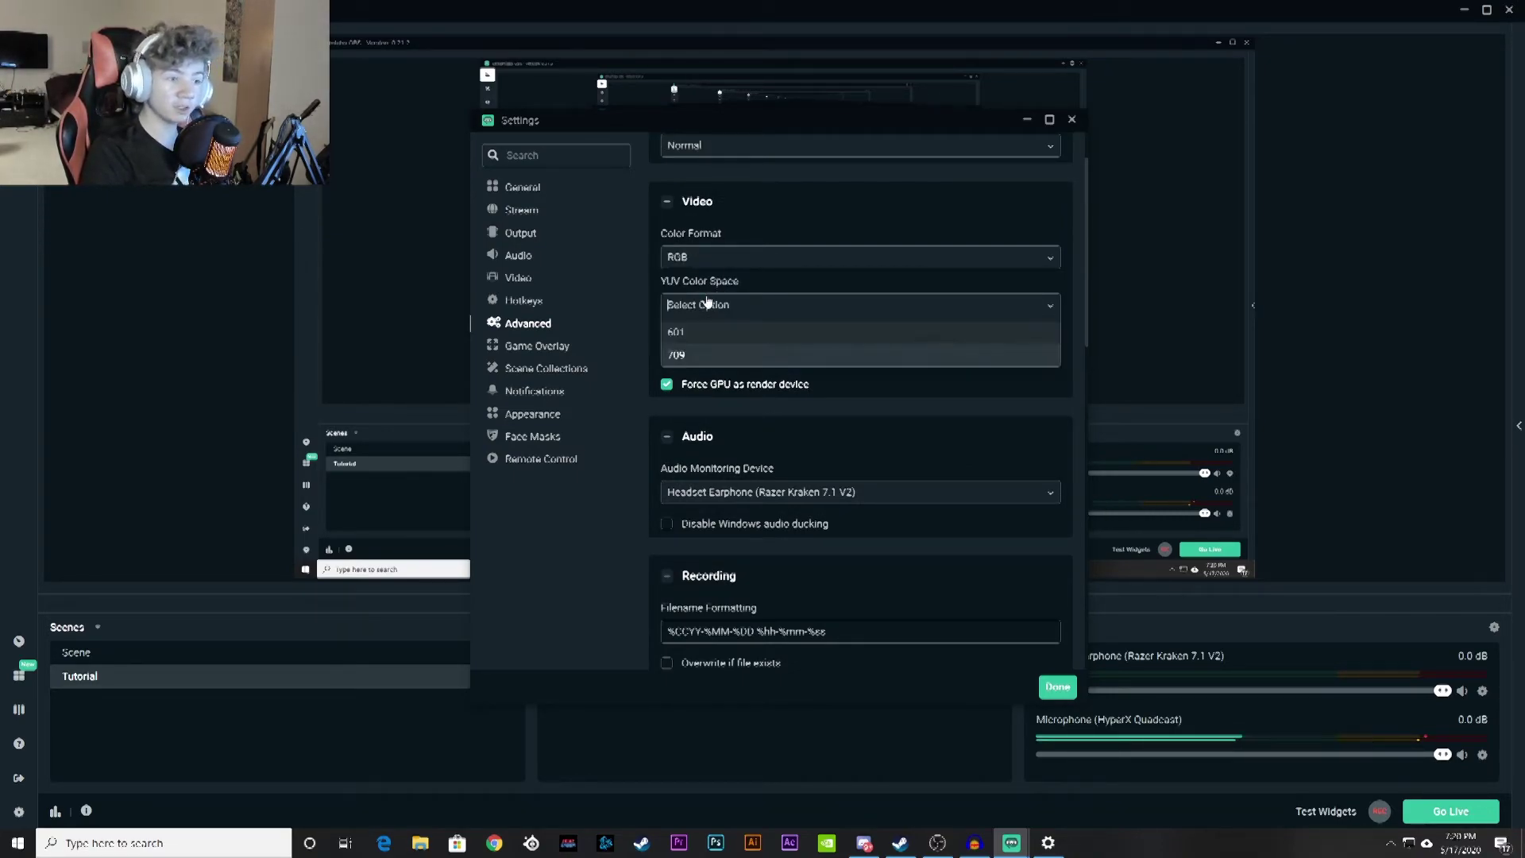
pyautogui.click(696, 362)
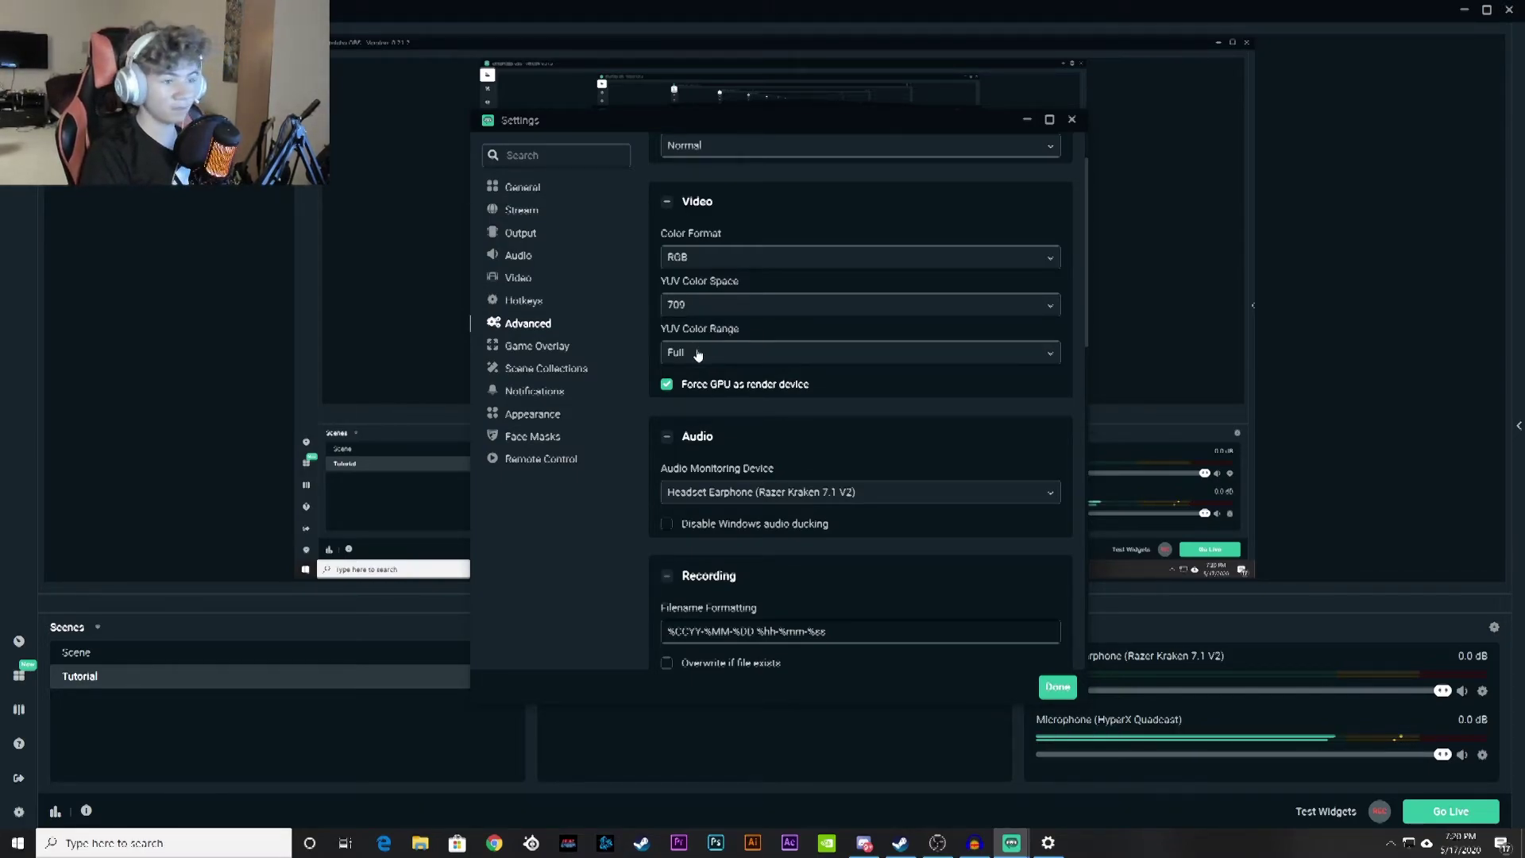
pyautogui.click(697, 359)
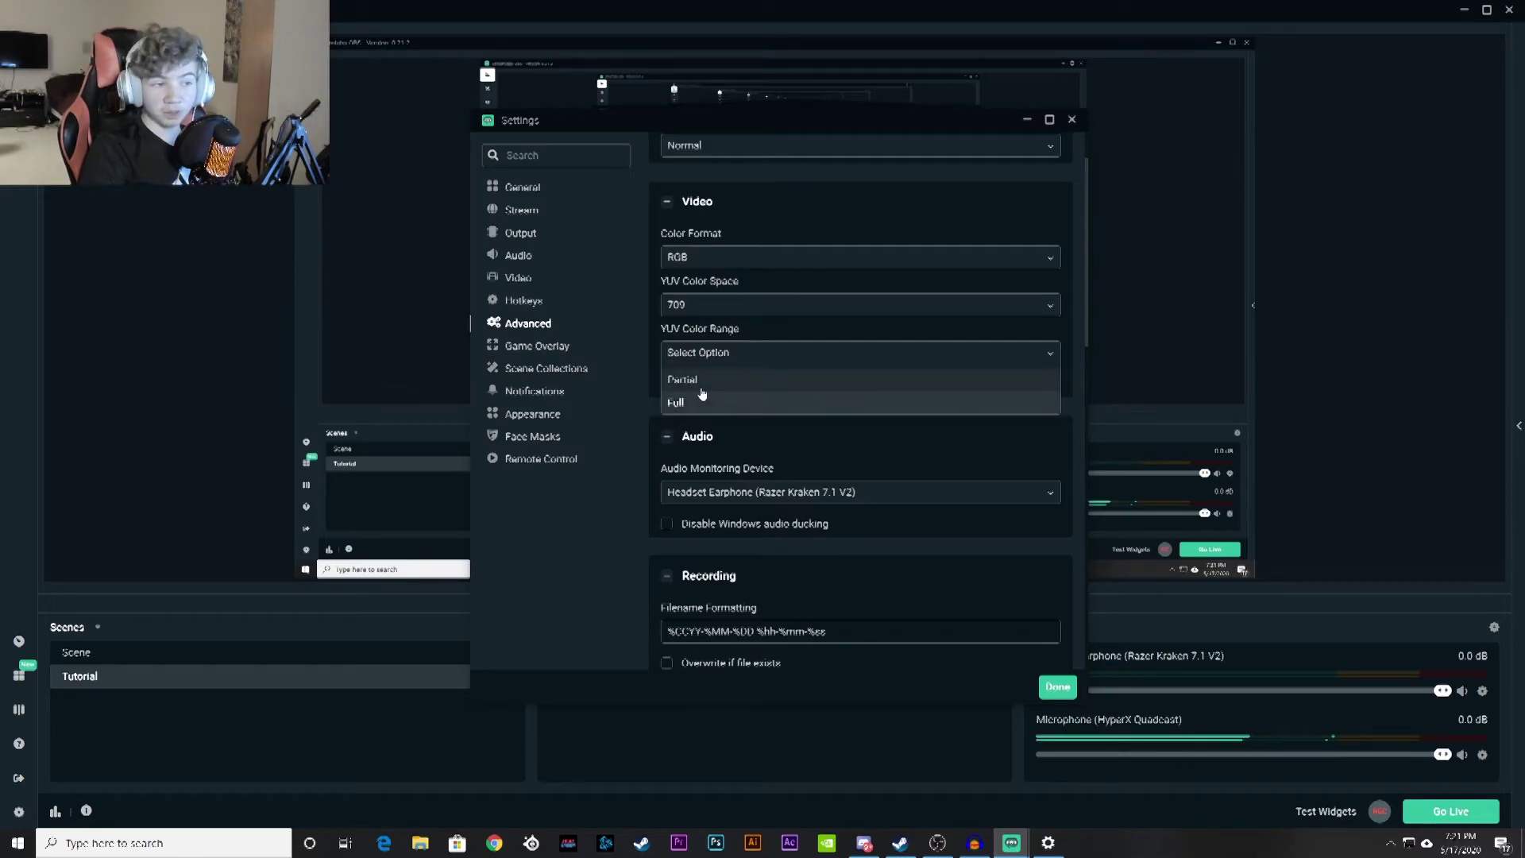
pyautogui.click(702, 401)
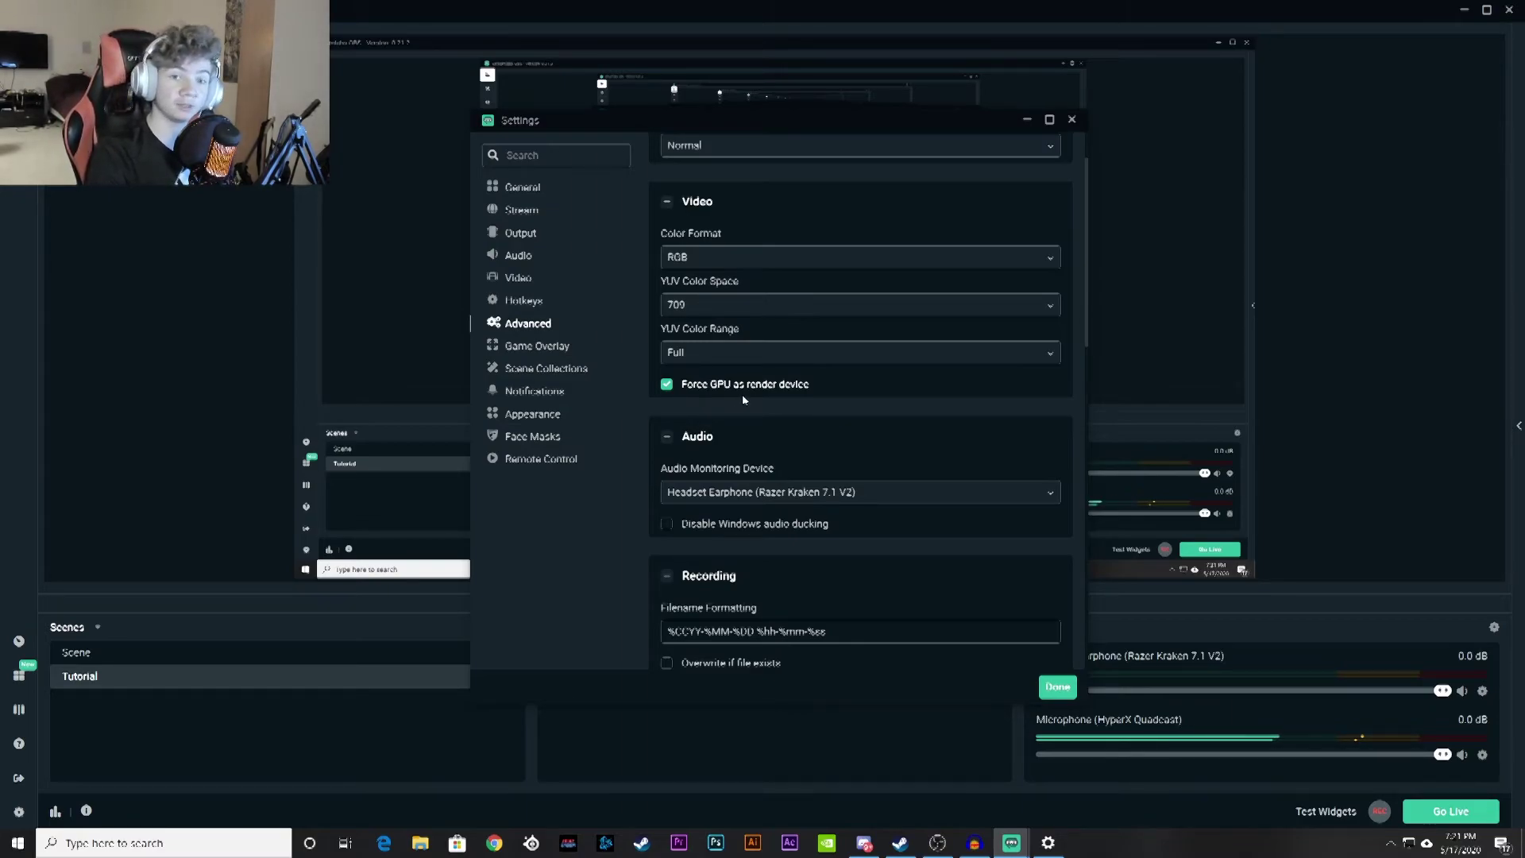
# - Choose Headset Earphone (Razer Kraken 7.1 V2) as the audio monitoring device
pyautogui.scroll(-1, 745, 394)
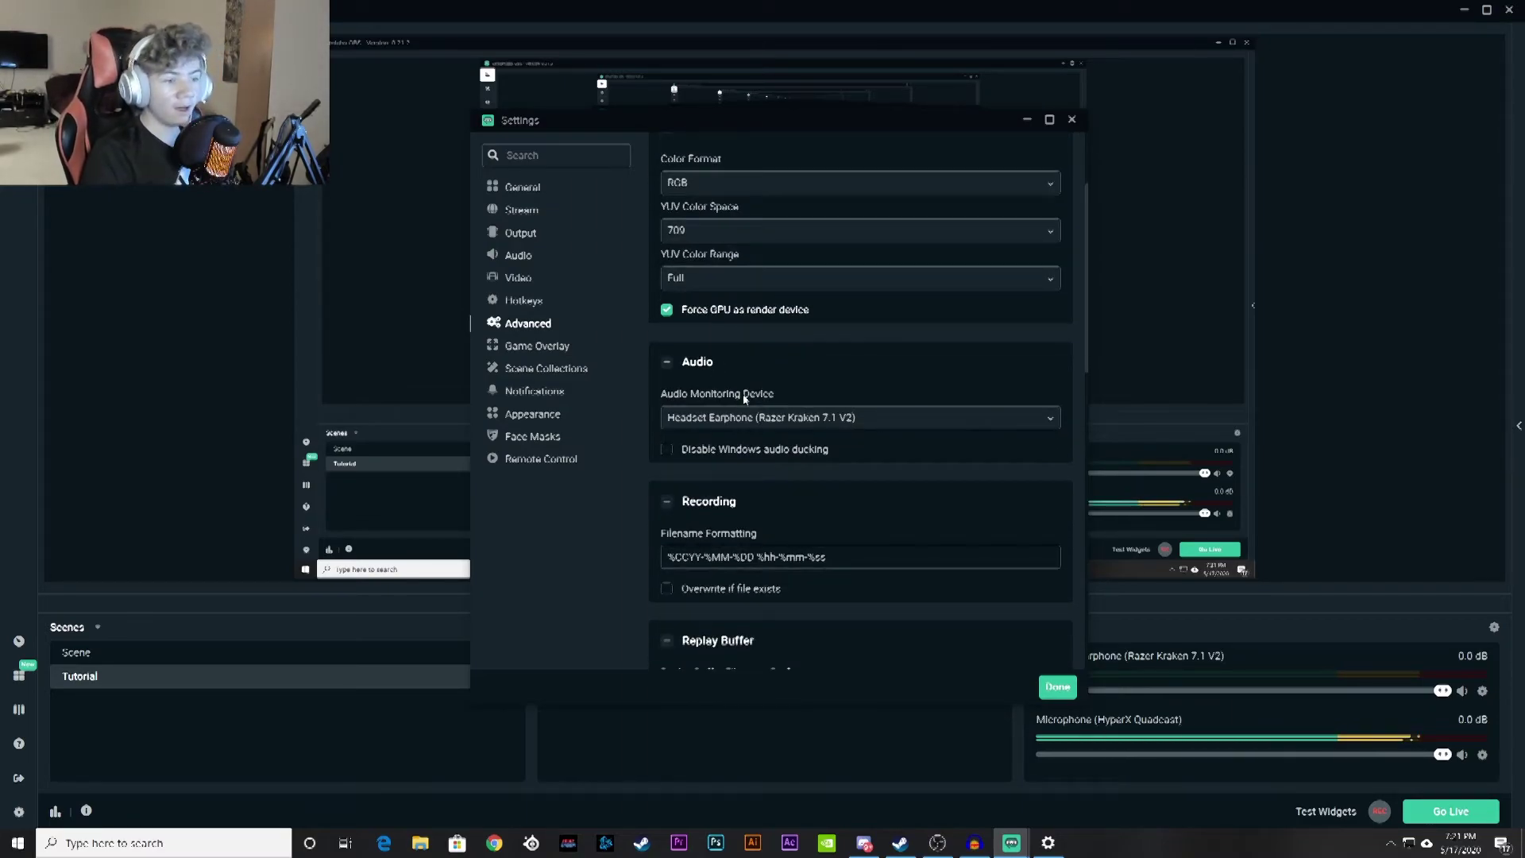
pyautogui.click(760, 414)
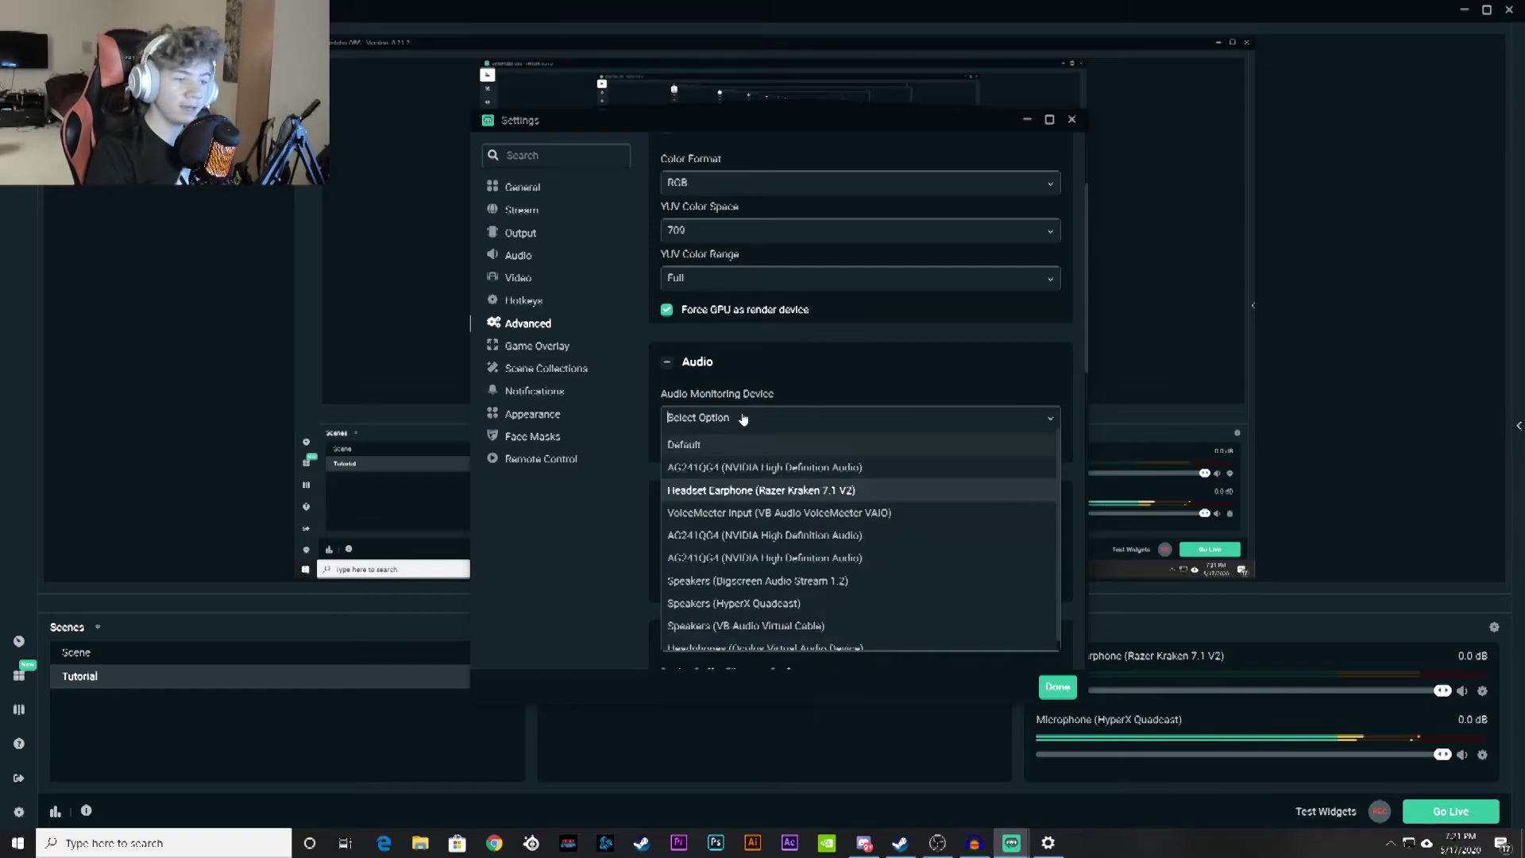
pyautogui.click(743, 493)
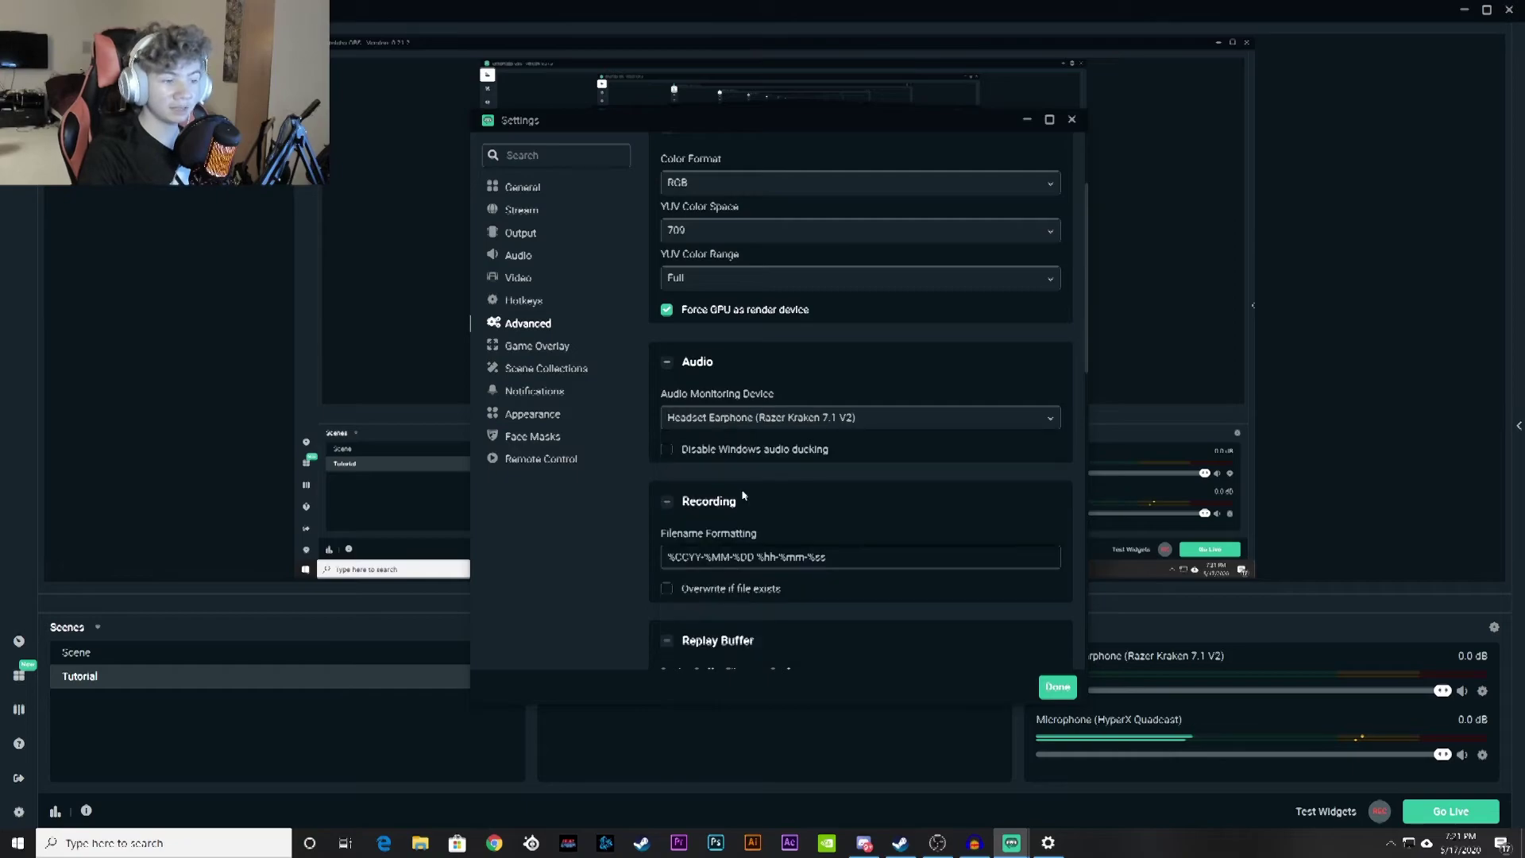
# - Review the remaining advanced settings from Recording to Media Files, and the game overlay, notification and appearance settings
pyautogui.scroll(-3, 735, 494)
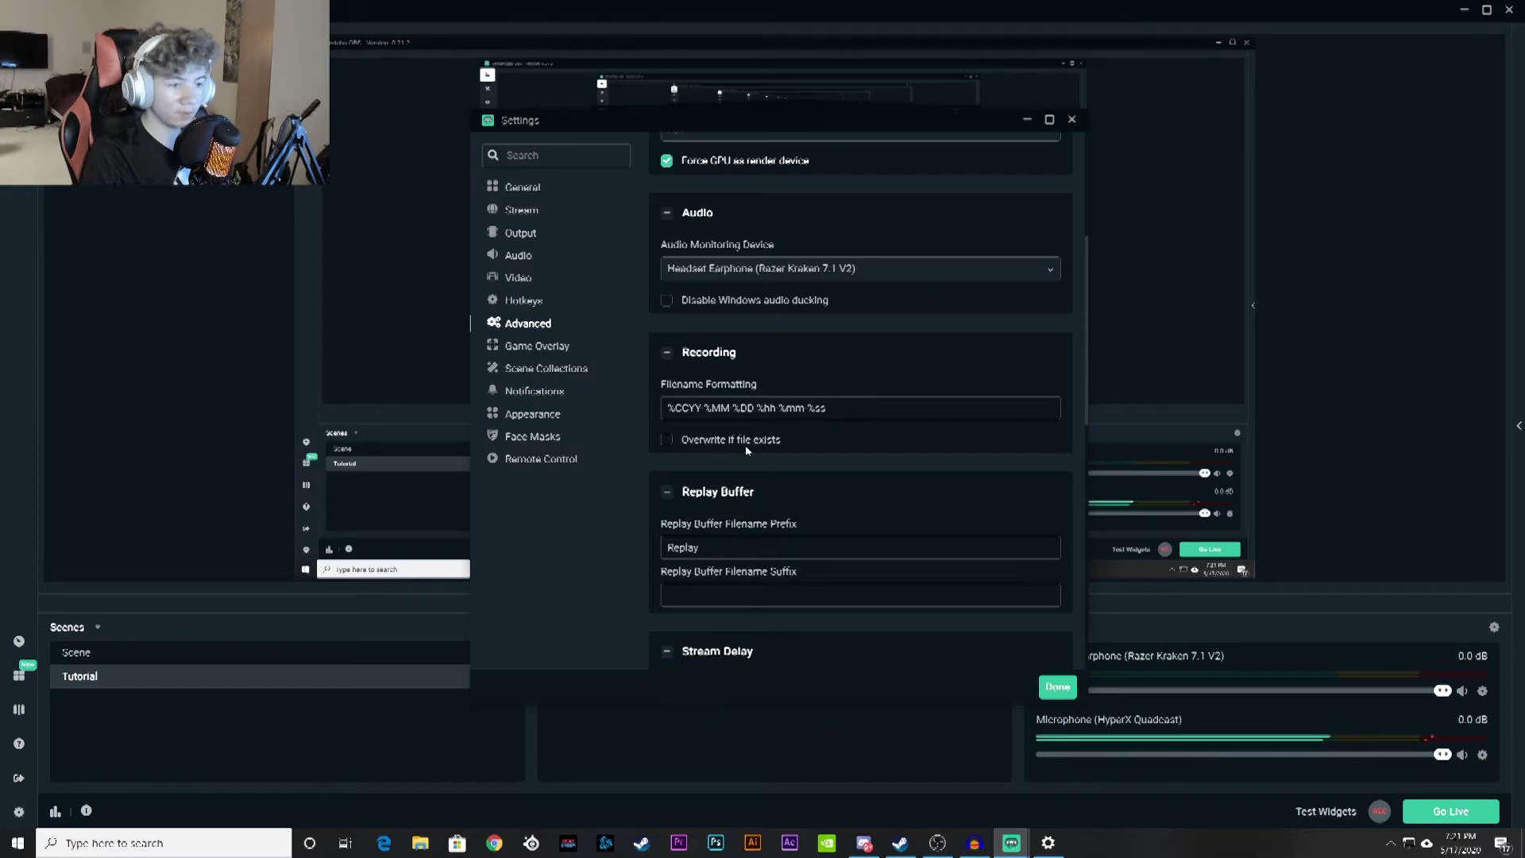
pyautogui.scroll(-3, 745, 450)
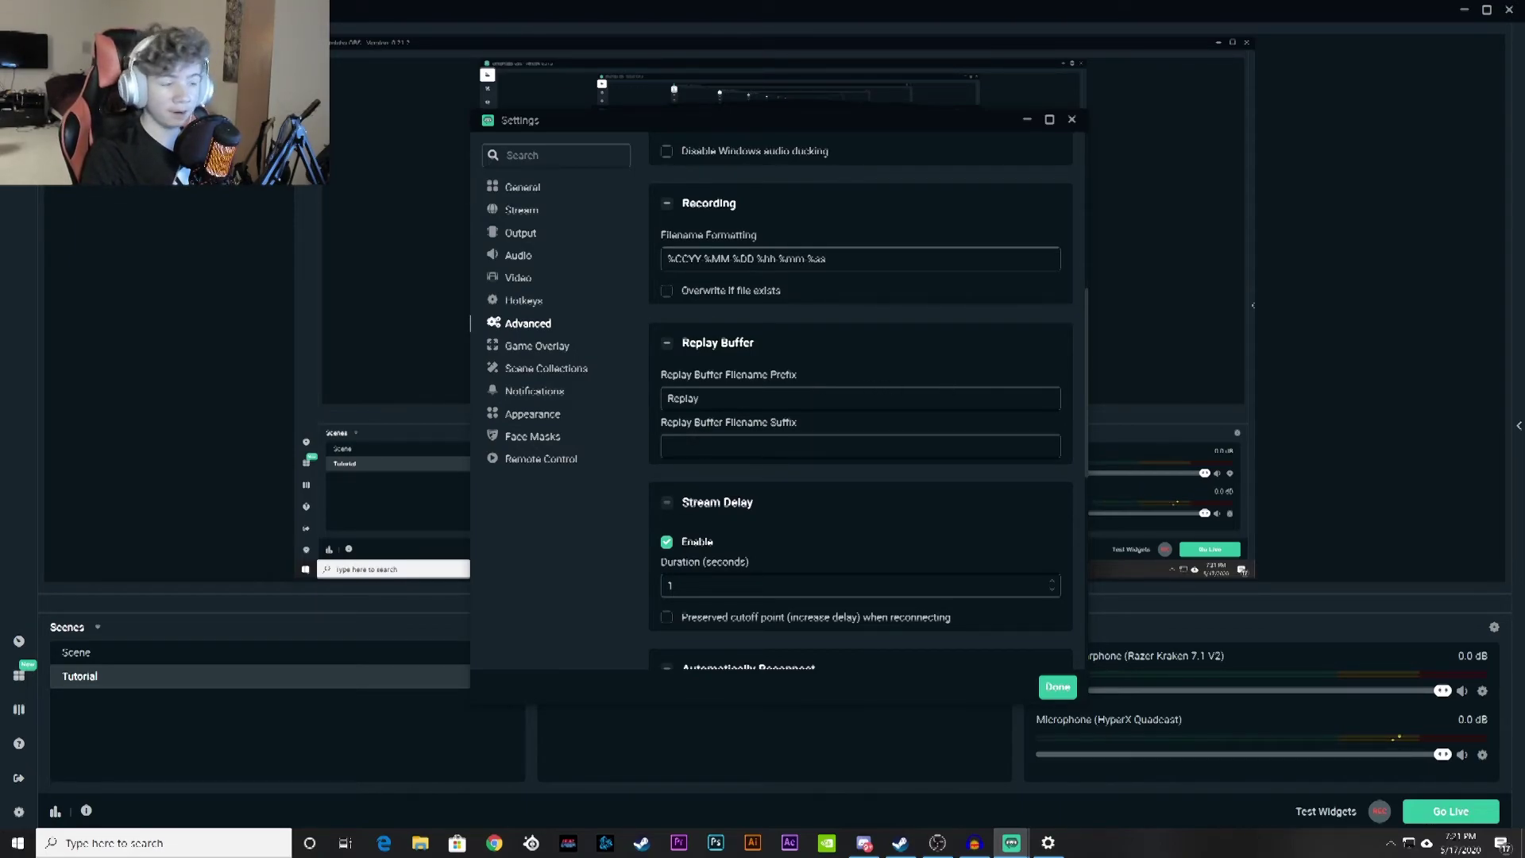
pyautogui.scroll(-2, 761, 491)
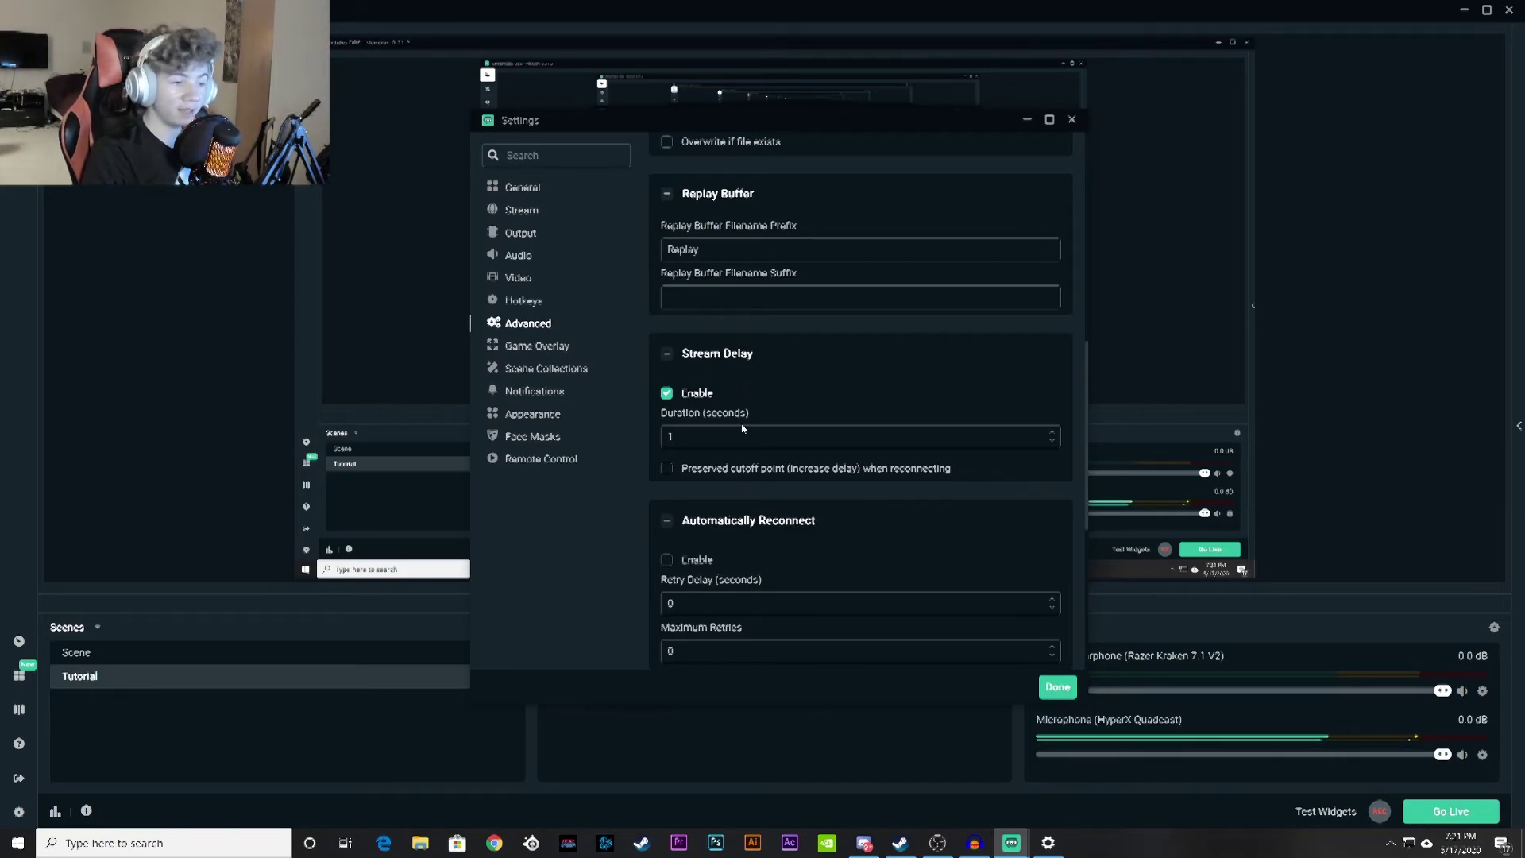
pyautogui.scroll(-2, 716, 419)
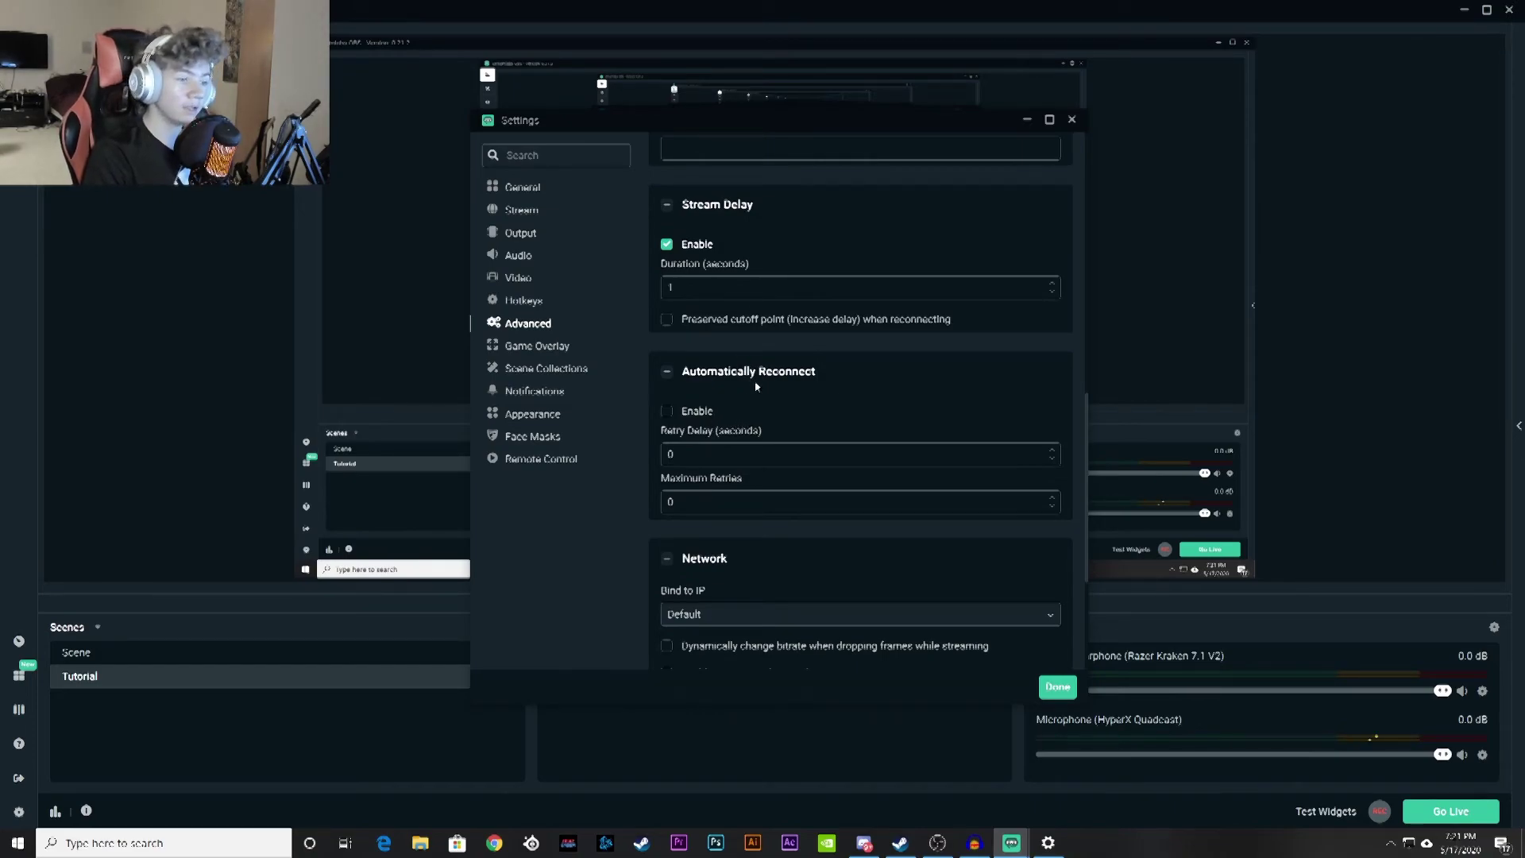
pyautogui.scroll(-3, 729, 428)
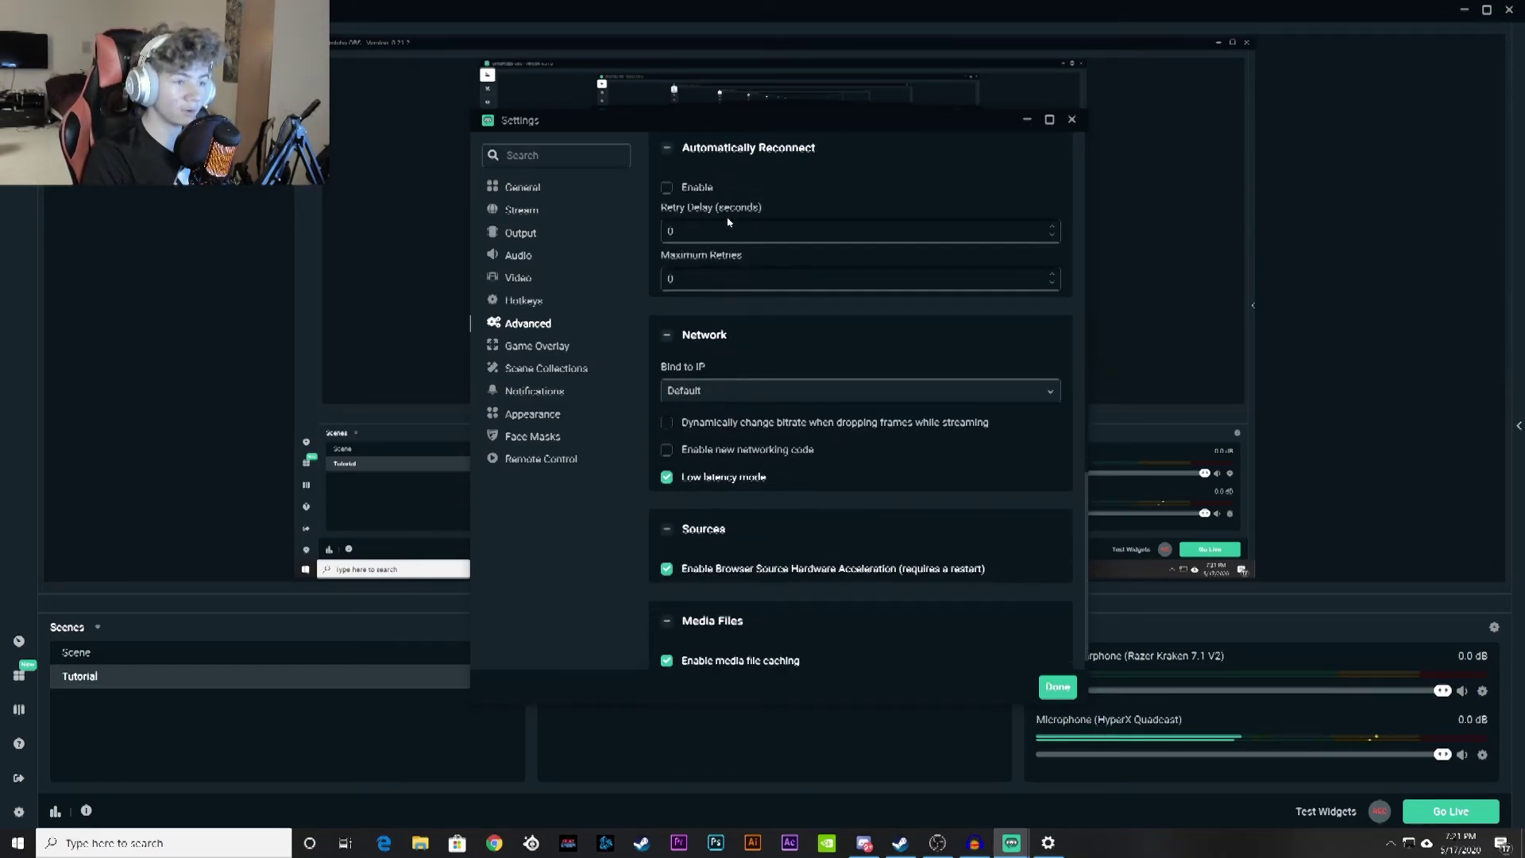
pyautogui.scroll(-1, 713, 400)
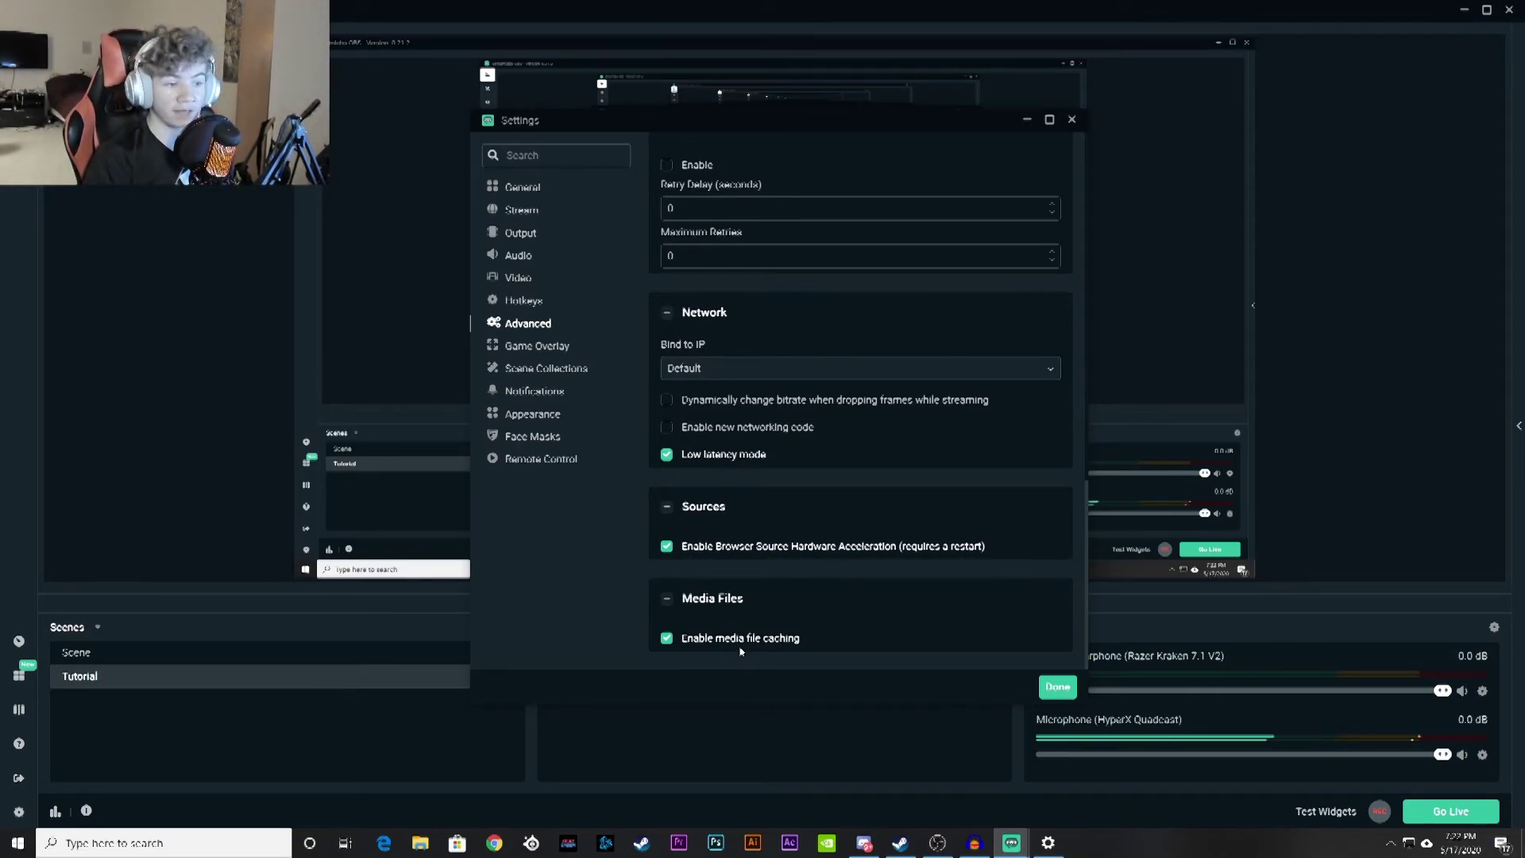
pyautogui.click(536, 351)
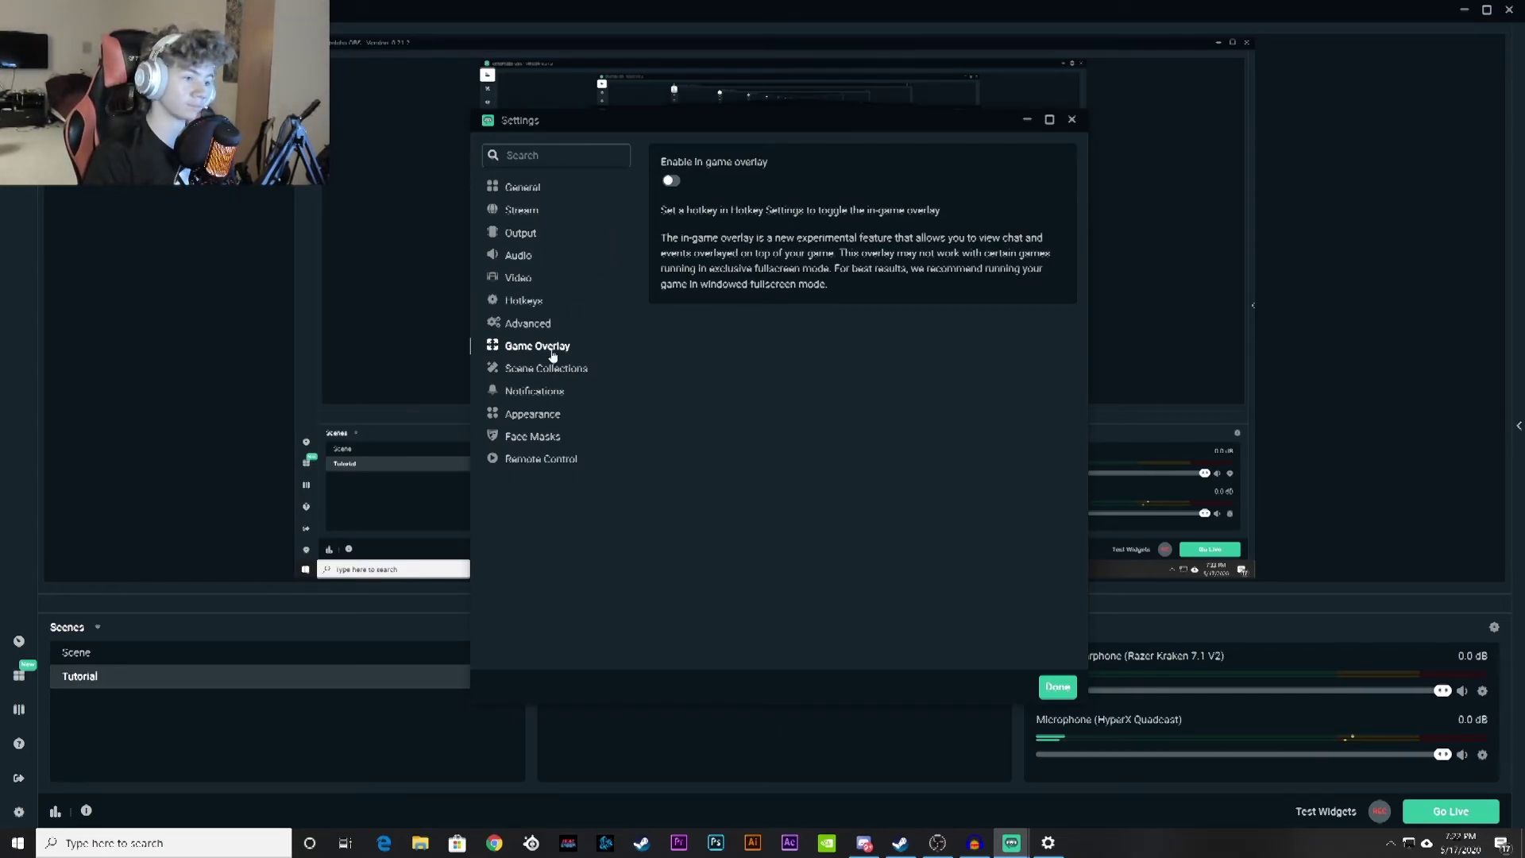
pyautogui.click(533, 368)
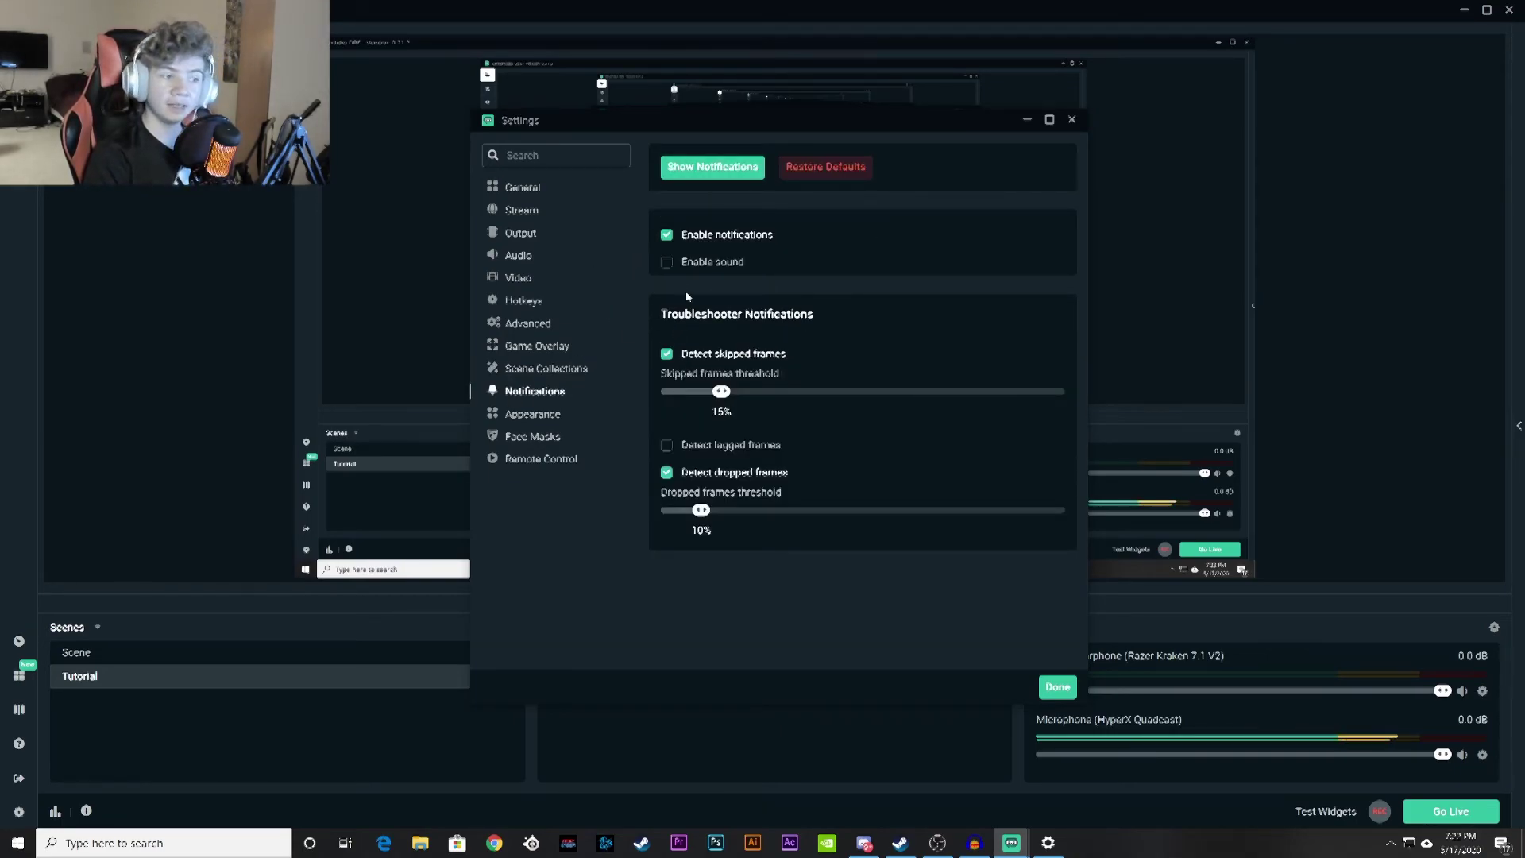
pyautogui.click(537, 413)
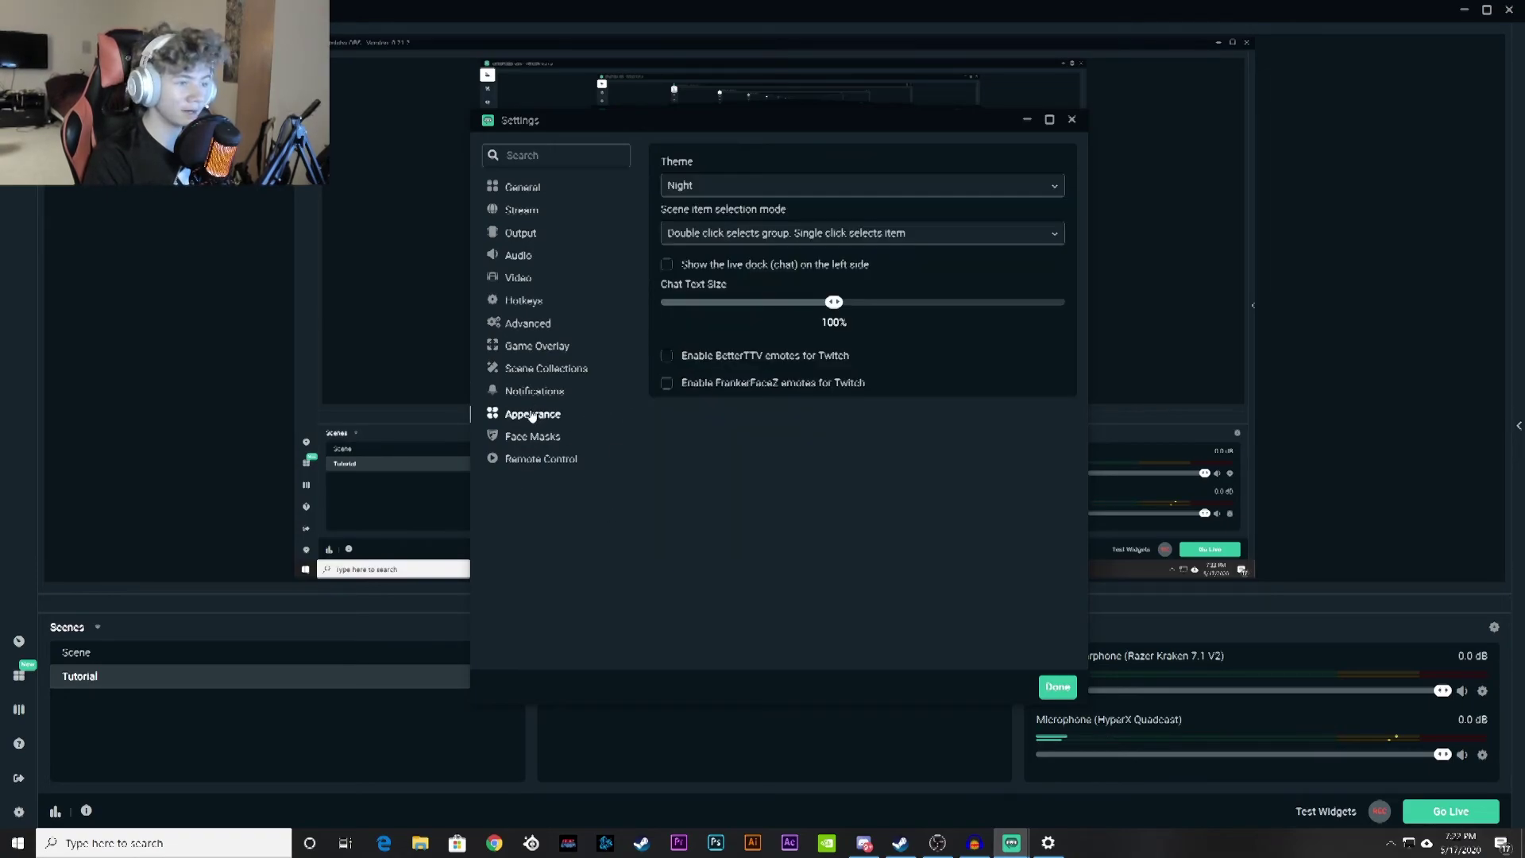
# - Try the Day theme in the appearance settings and restore the Night theme
pyautogui.click(695, 190)
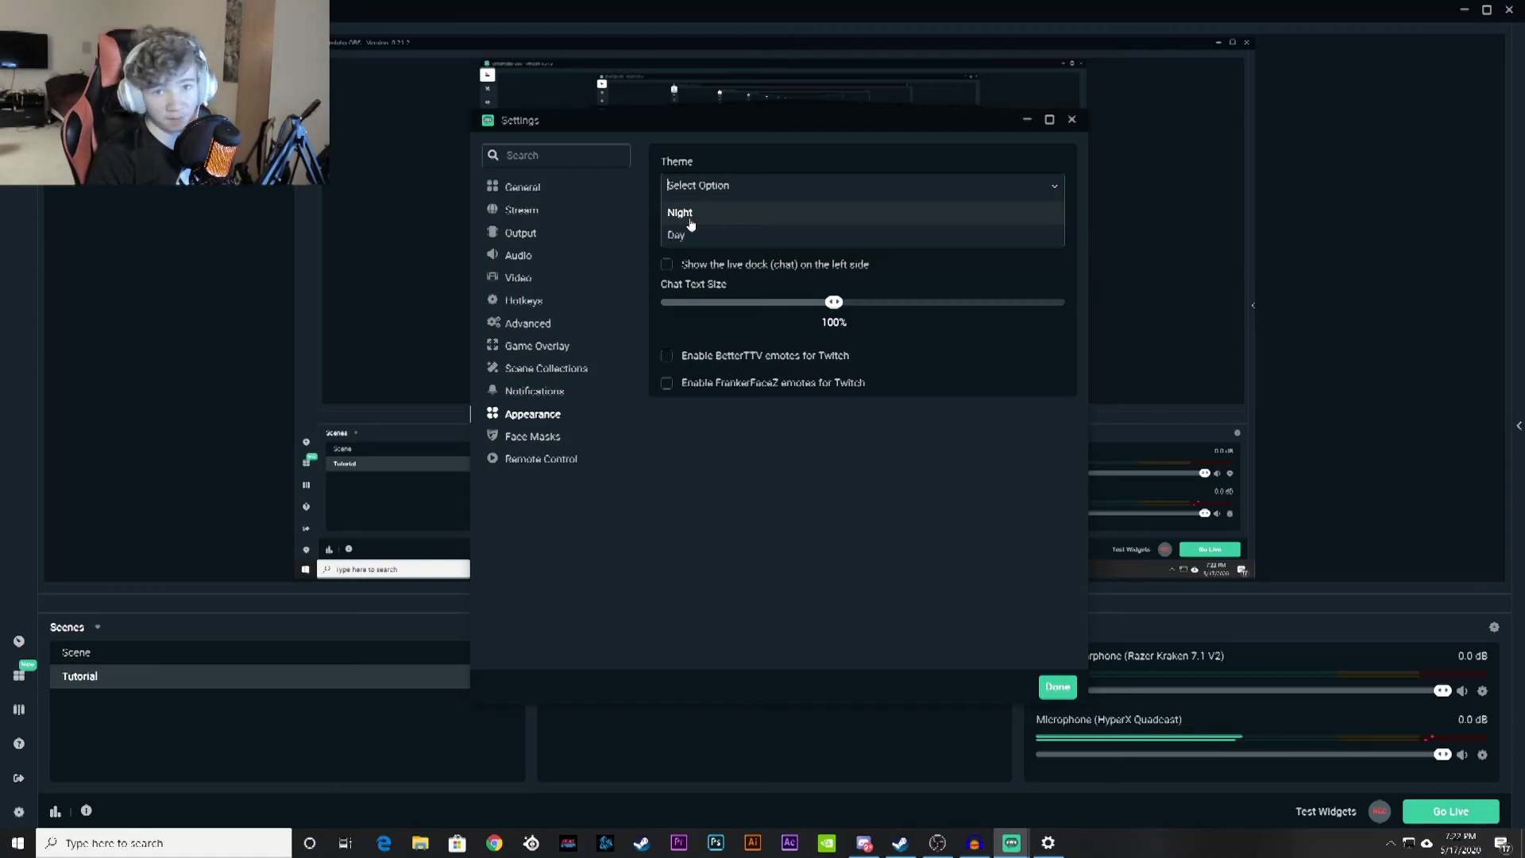
pyautogui.click(704, 233)
pyautogui.click(704, 190)
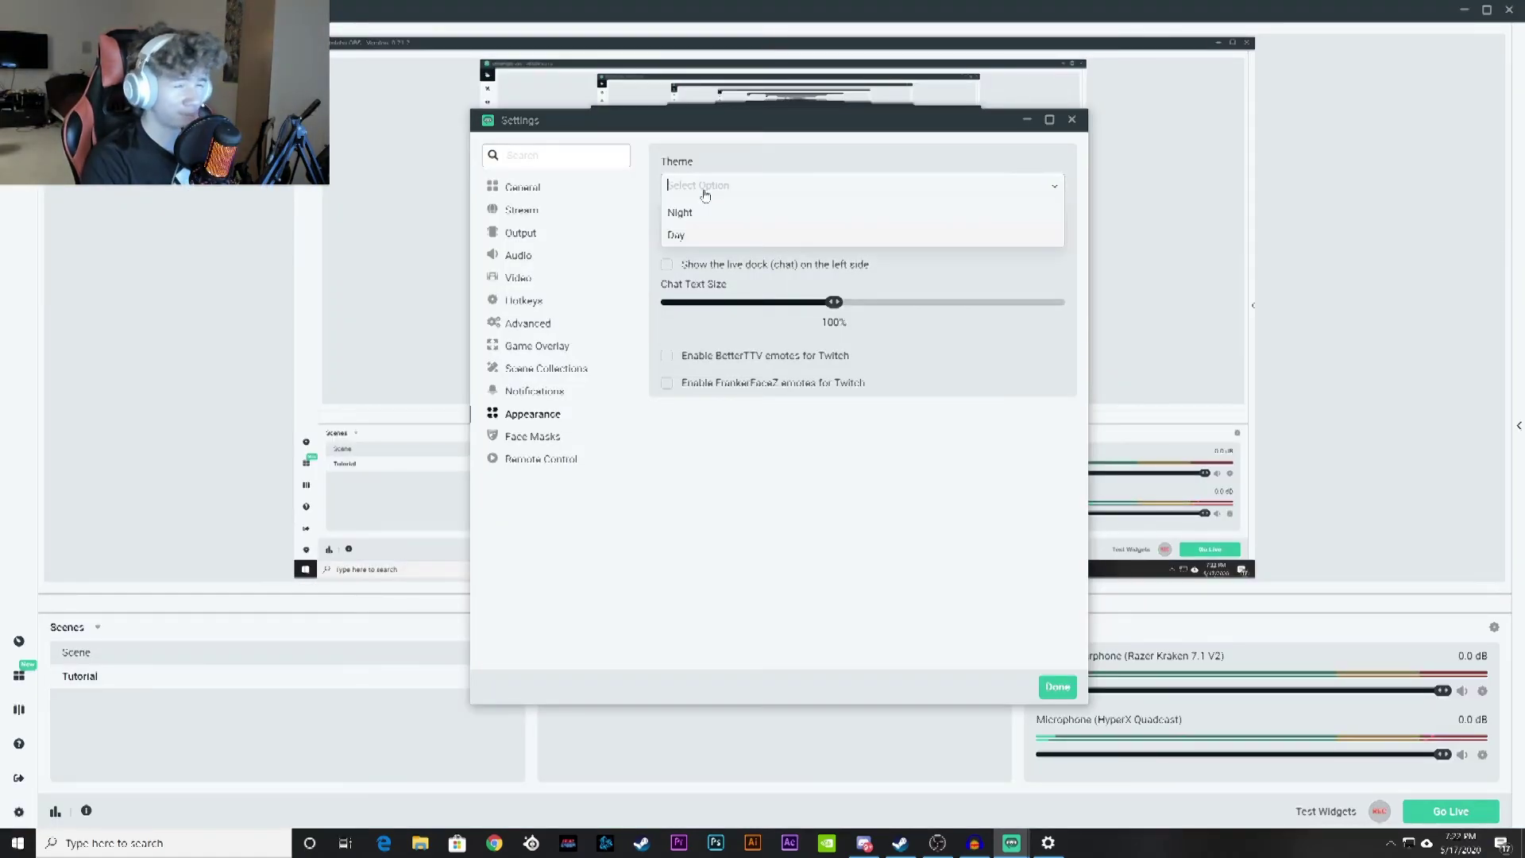
pyautogui.click(704, 213)
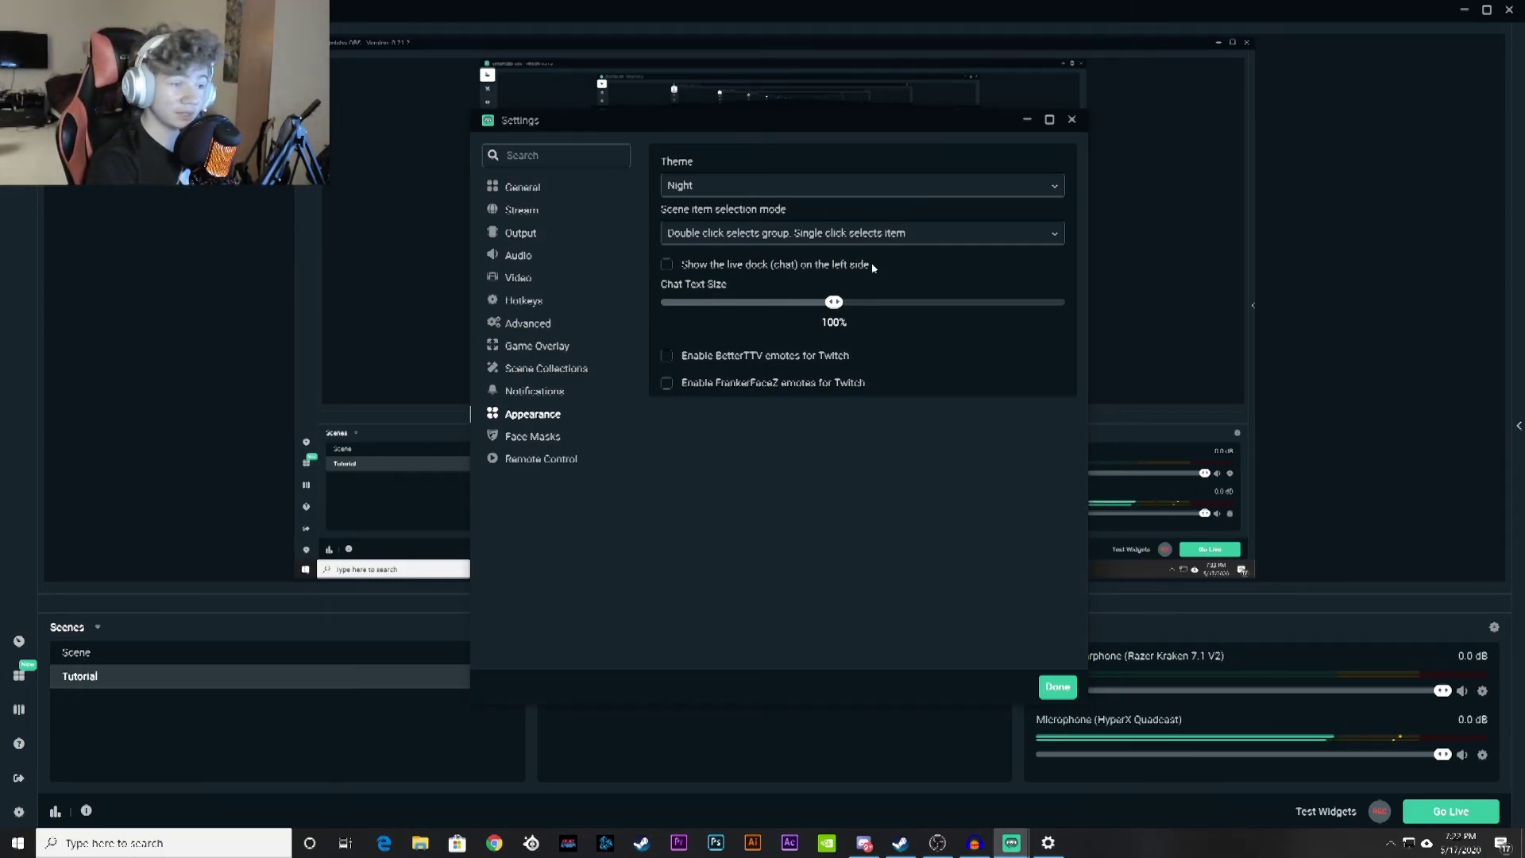
# - Review the face mask and remote control settings and close the settings window
pyautogui.click(553, 439)
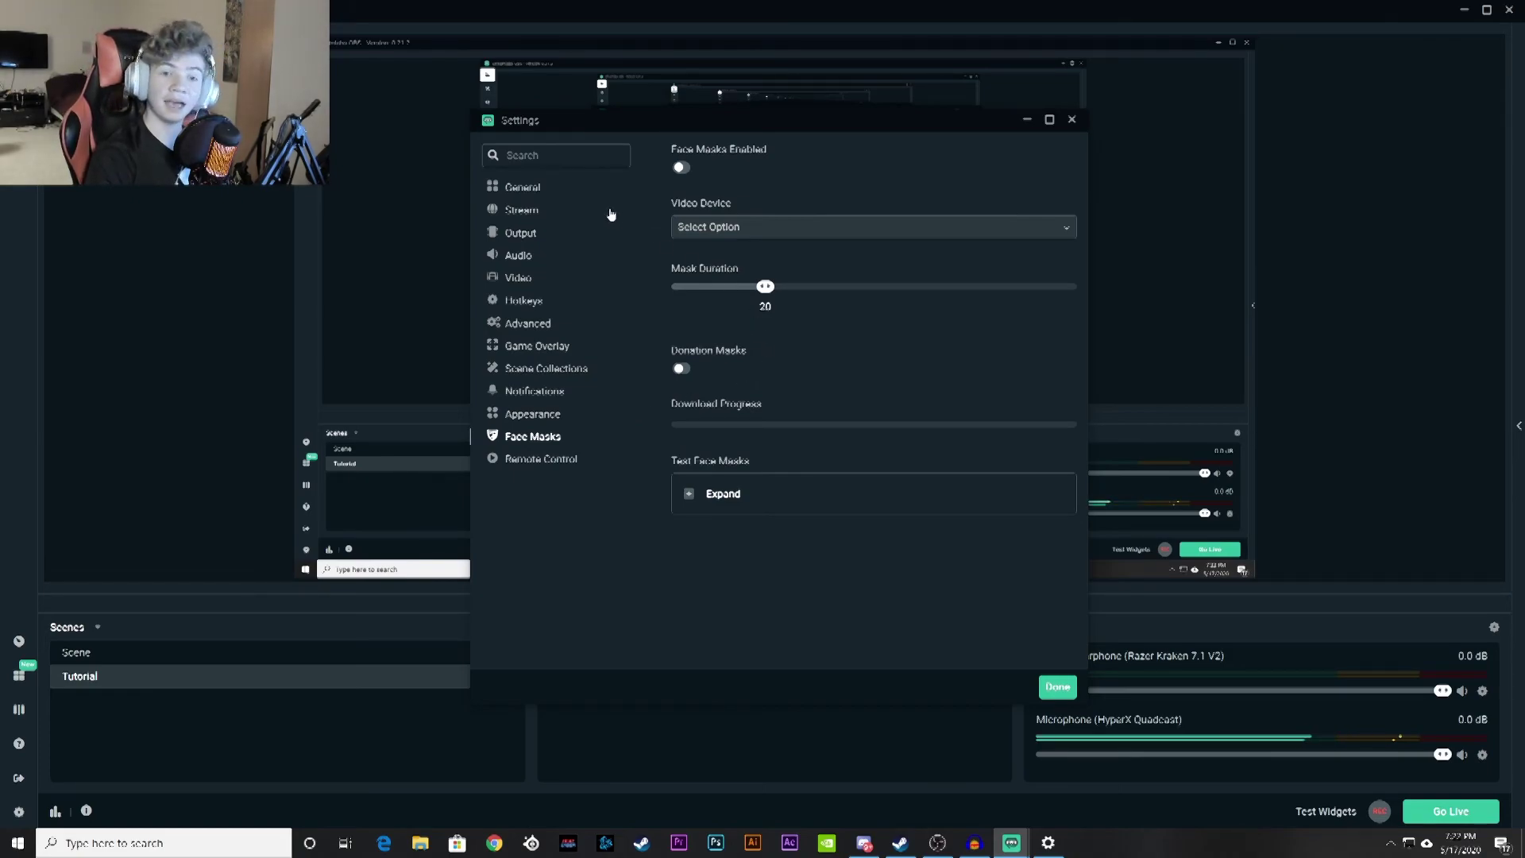
pyautogui.click(554, 459)
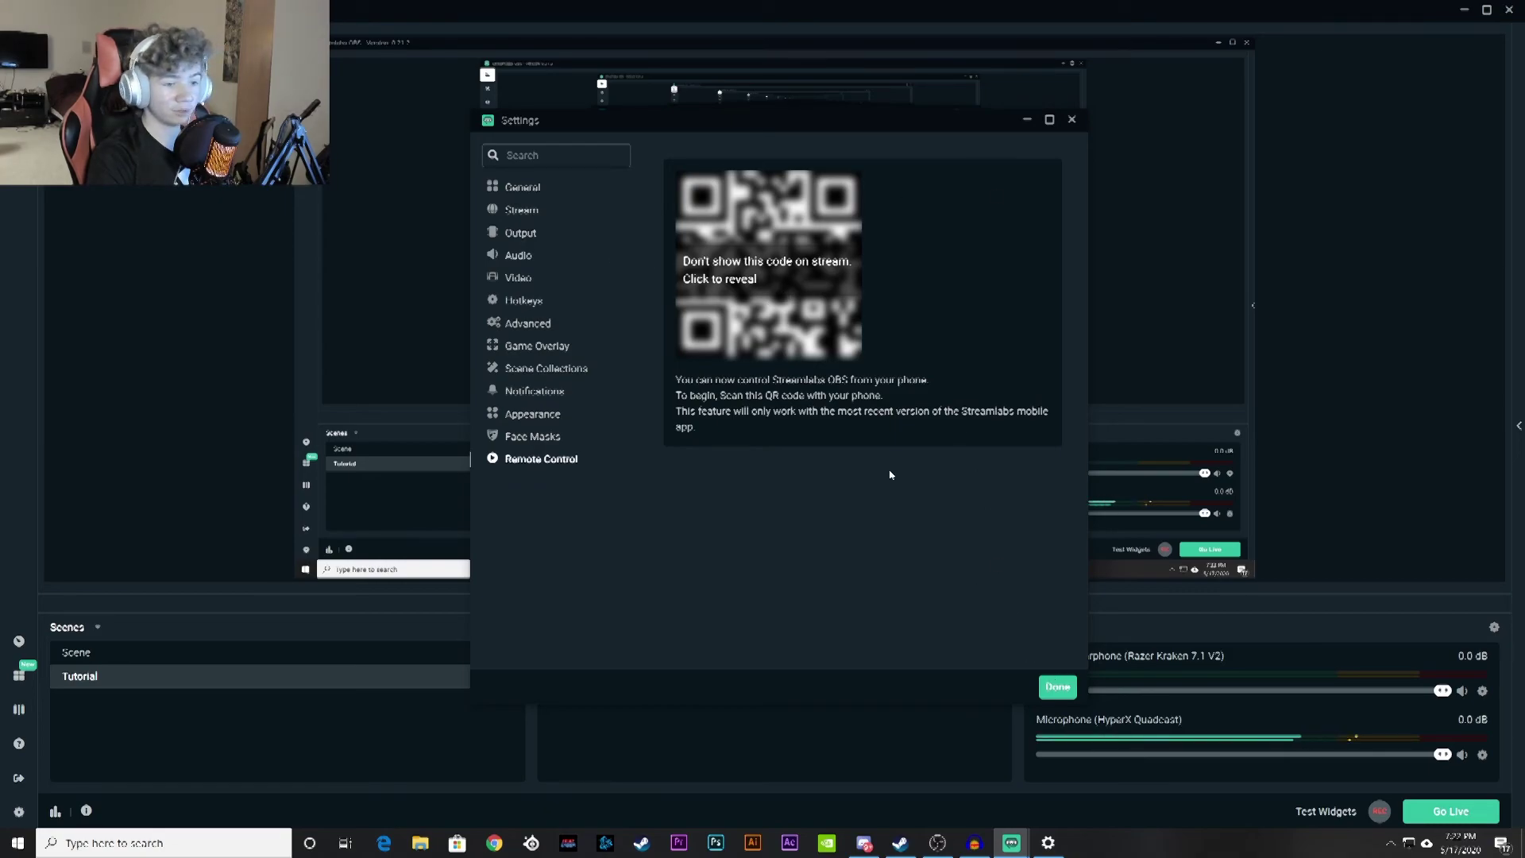
pyautogui.click(1057, 688)
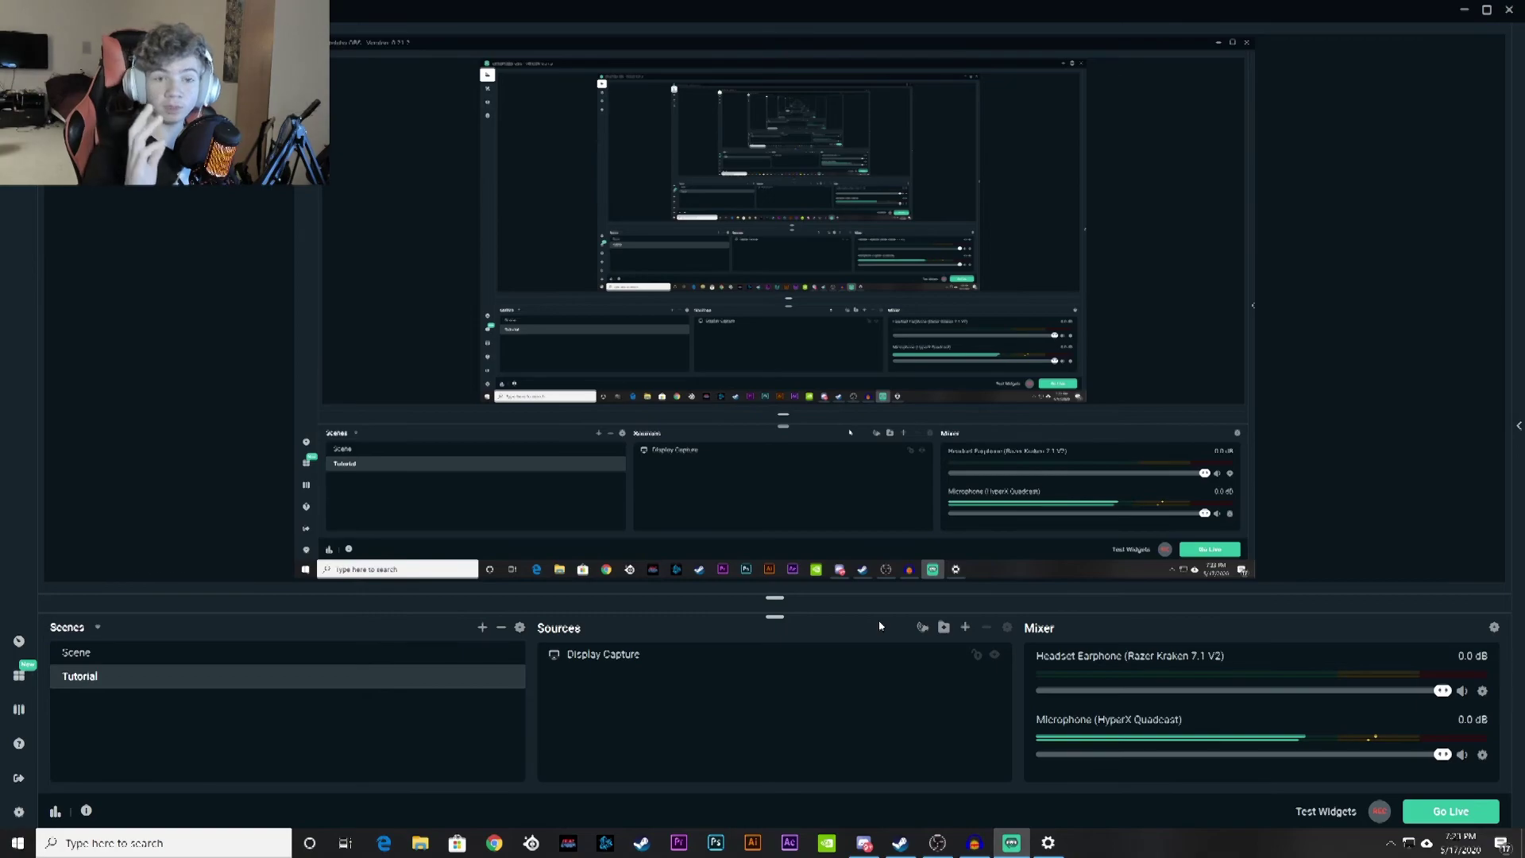
# - Add a Video Capture Device source to the Tutorial scene, keeping the default source name
pyautogui.click(966, 628)
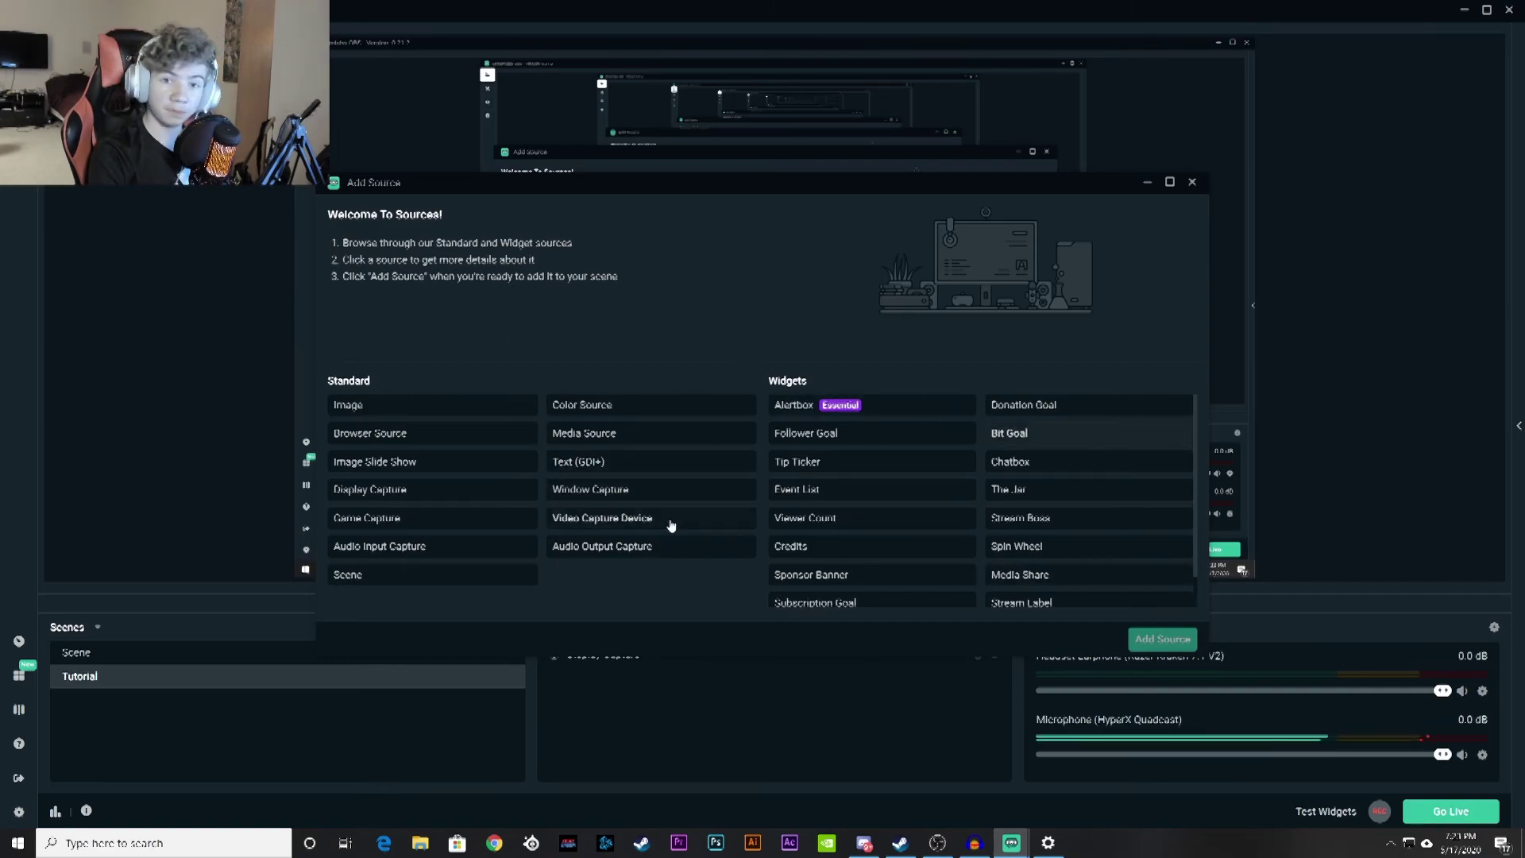
pyautogui.click(595, 518)
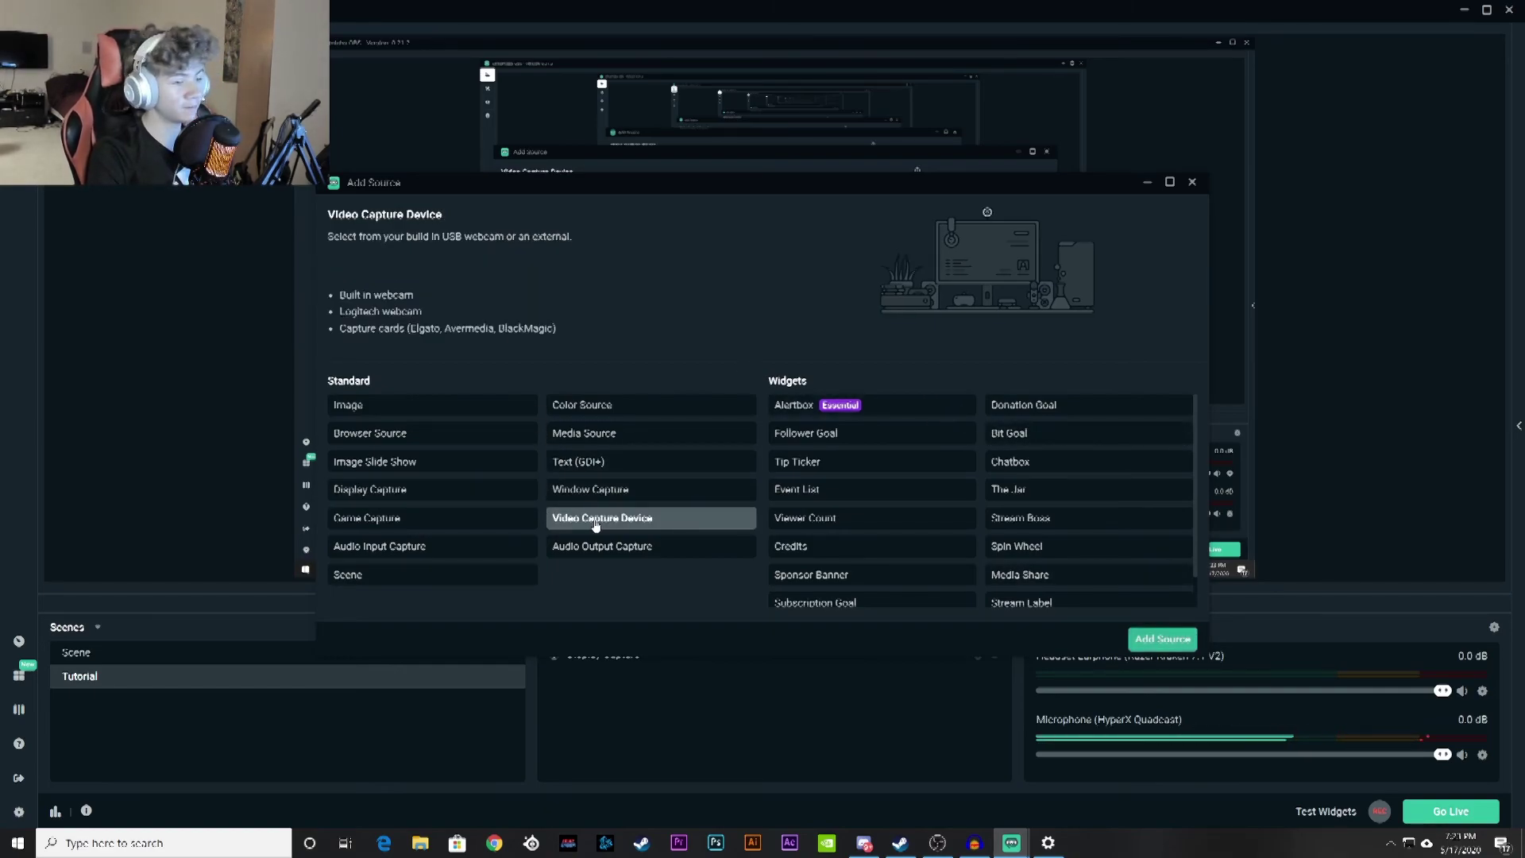
pyautogui.click(1162, 638)
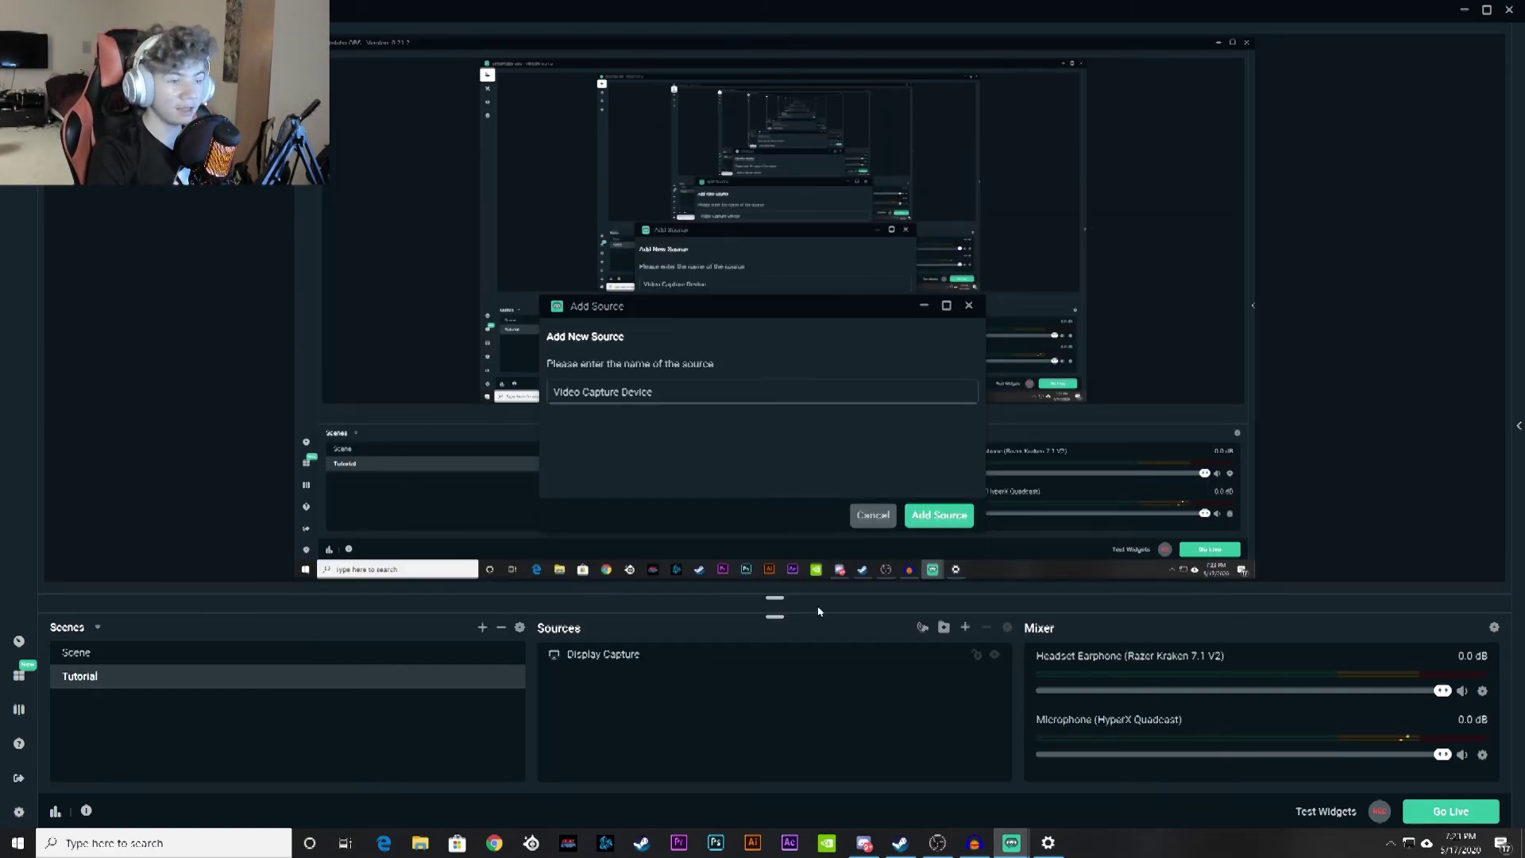
pyautogui.click(939, 515)
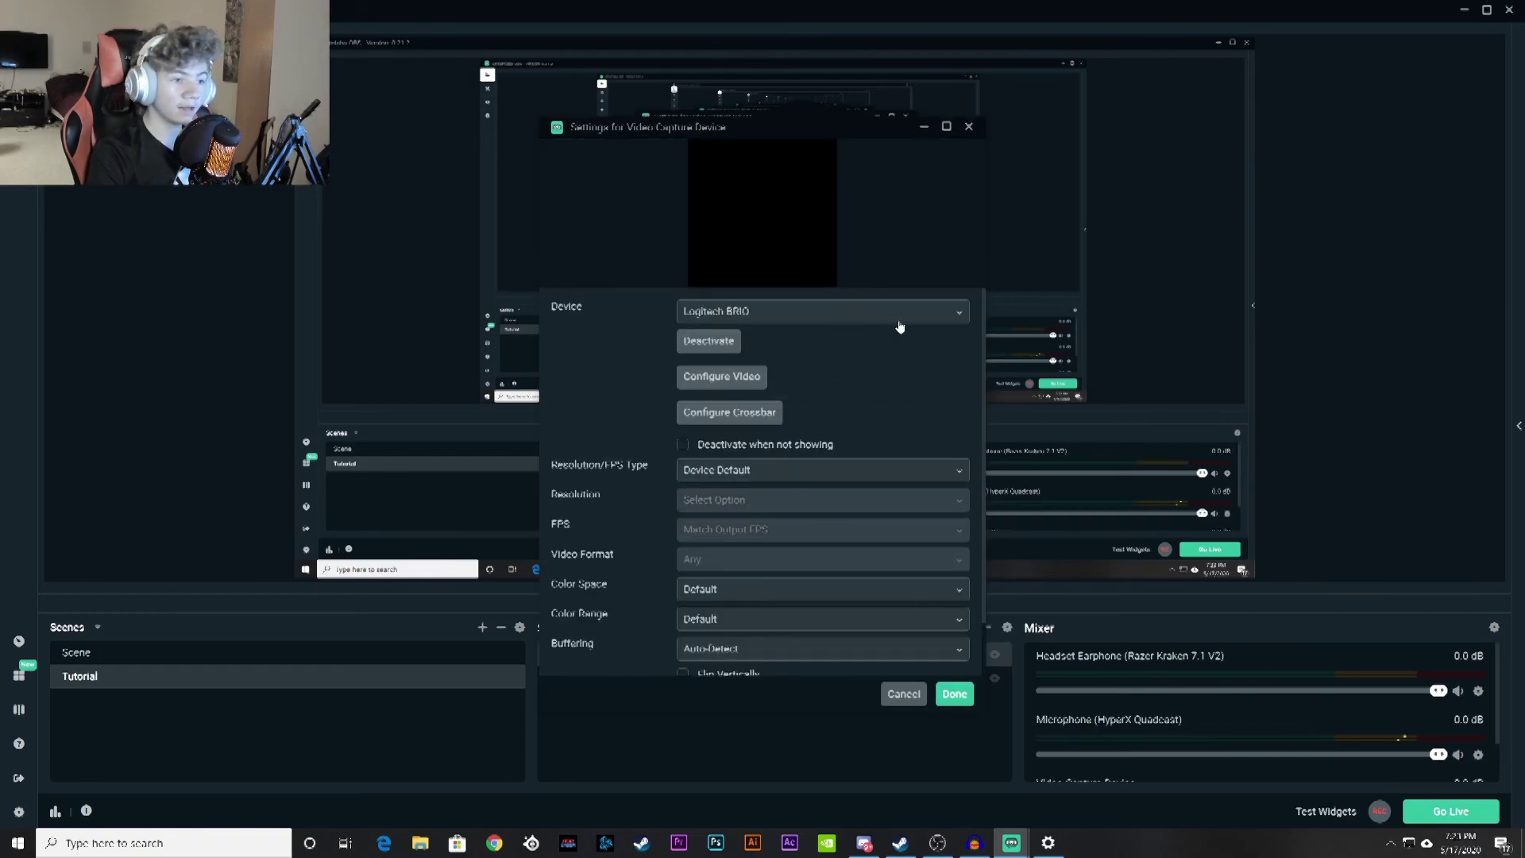
# - Choose Logitech BRIO as the device for the video capture source and close its settings
pyautogui.click(742, 318)
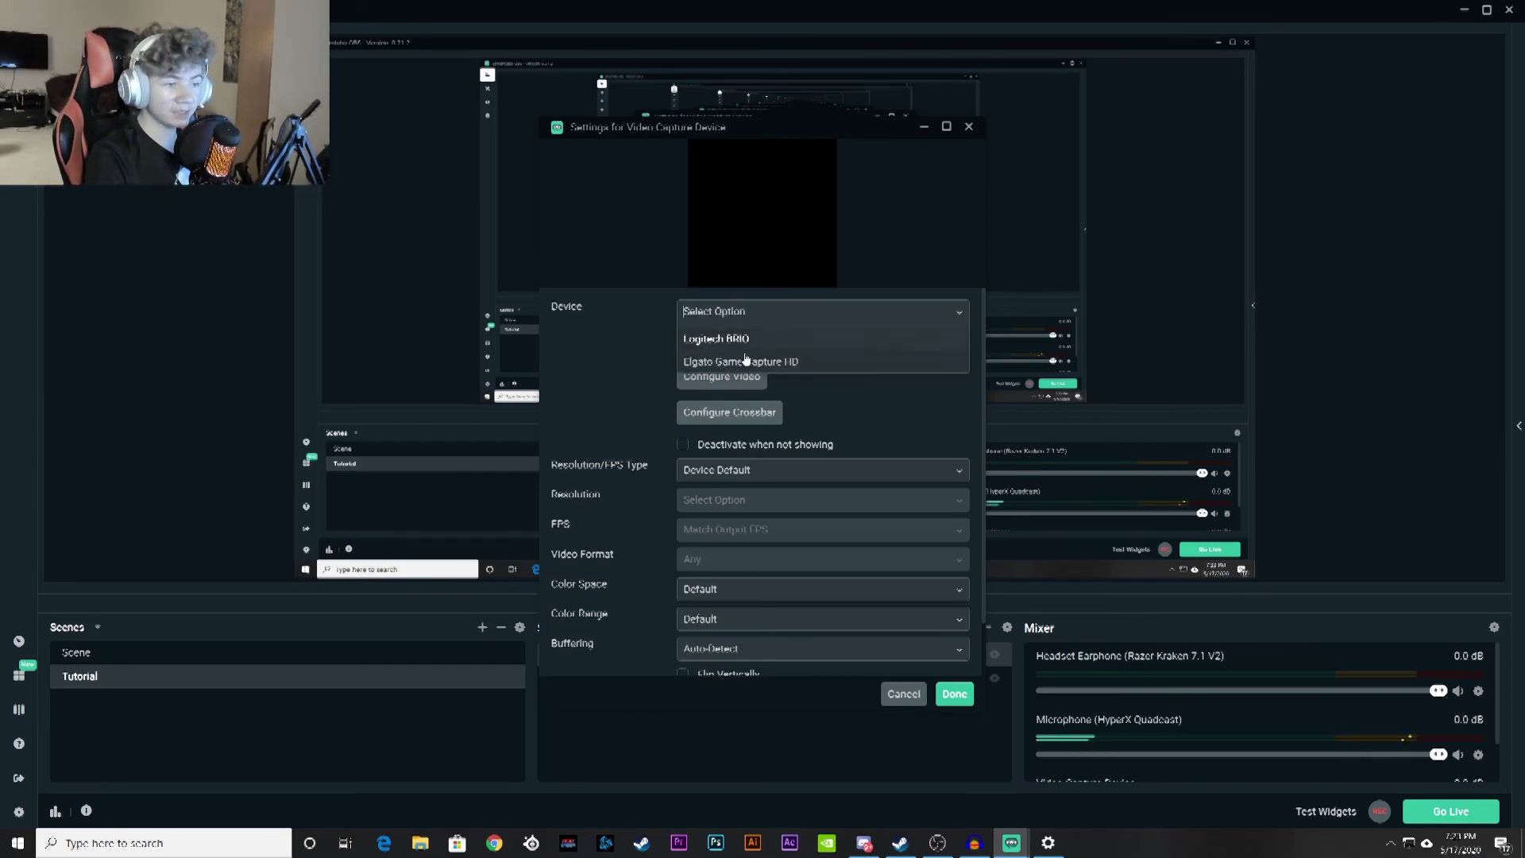
pyautogui.click(743, 339)
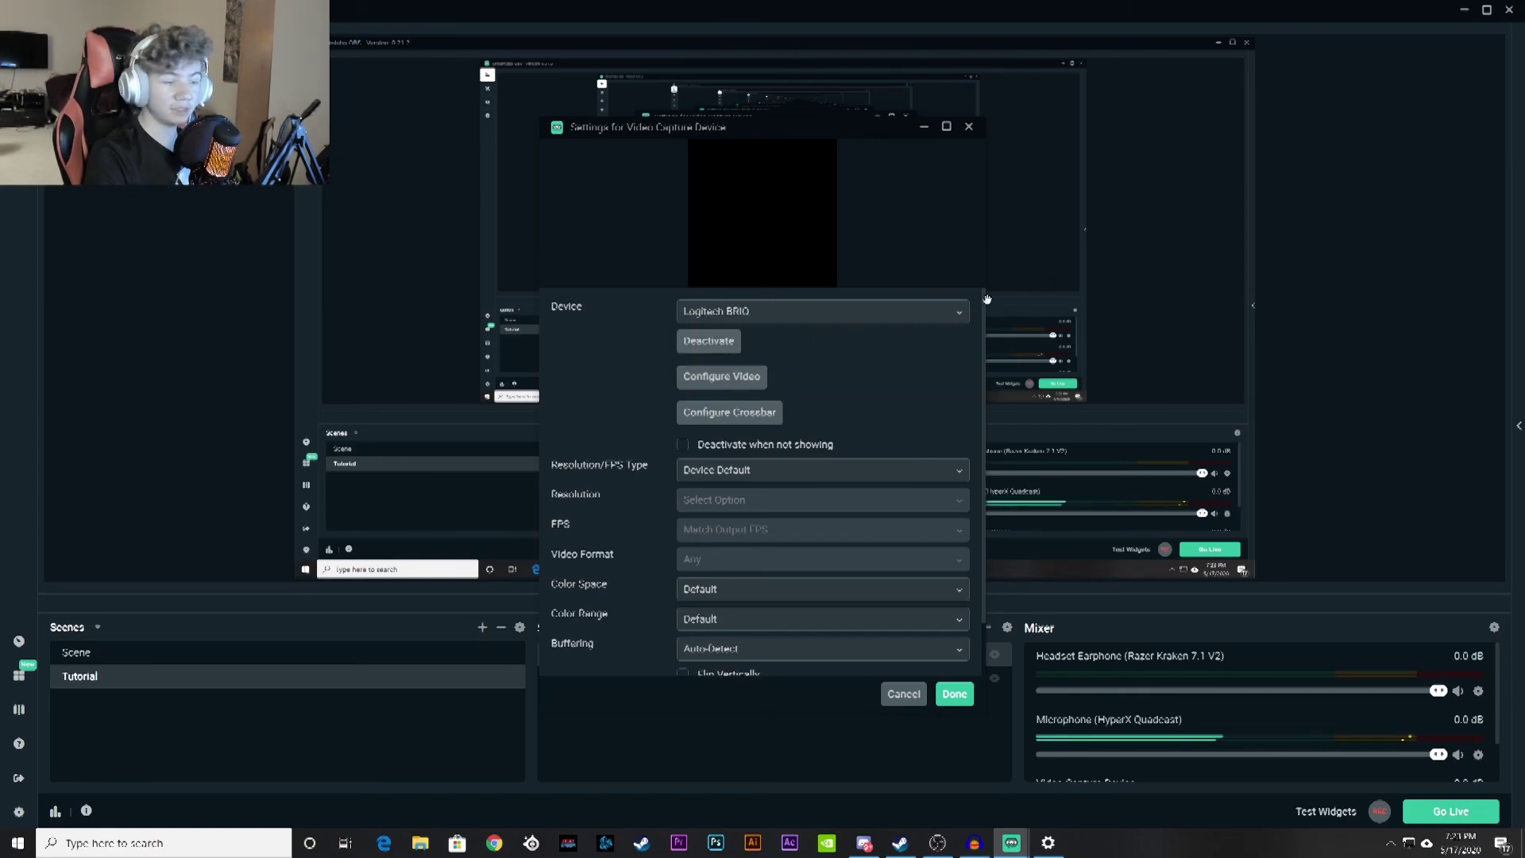
pyautogui.click(968, 126)
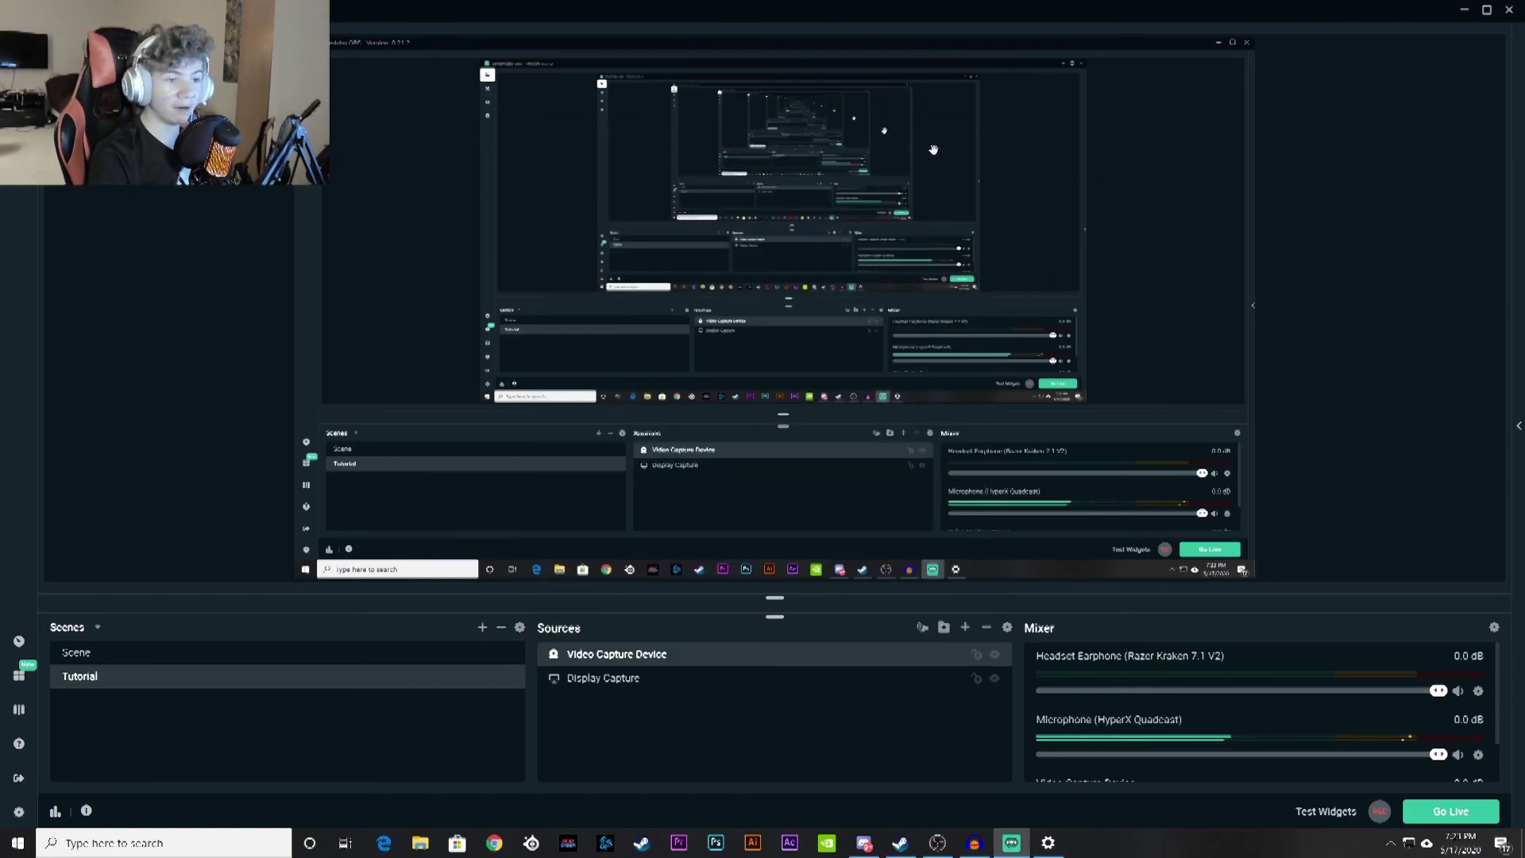